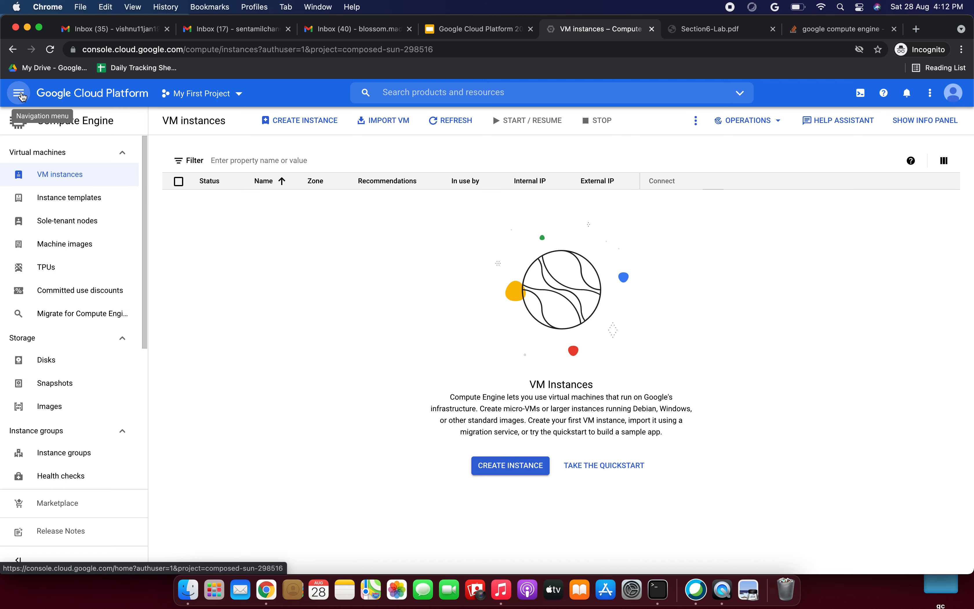
- Open the project's Home dashboard, go to Compute Engine's instance templates and start creating a new instance template
{"action": "left_click", "coordinate": [49, 133]}
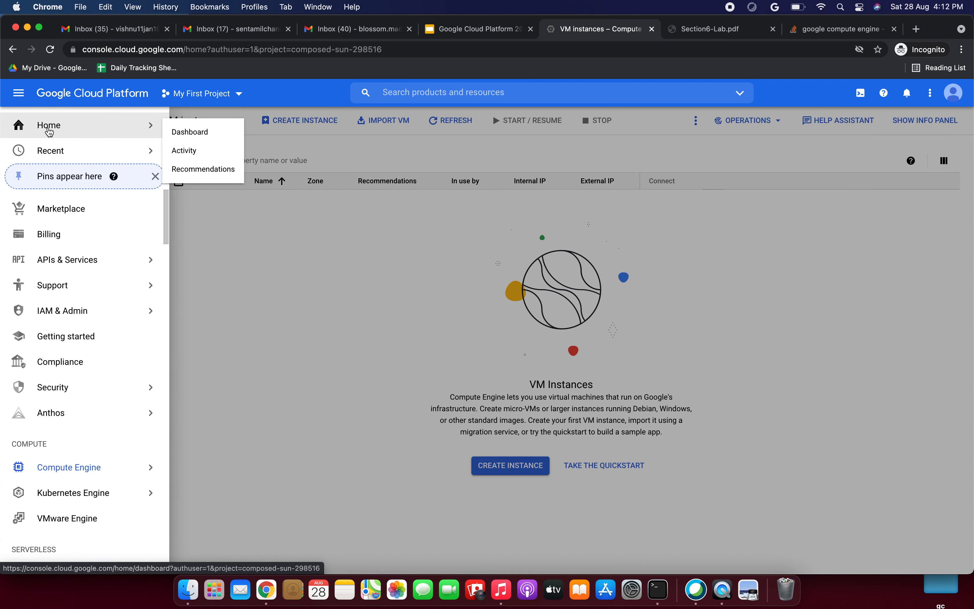
{"action": "left_click", "coordinate": [19, 95]}
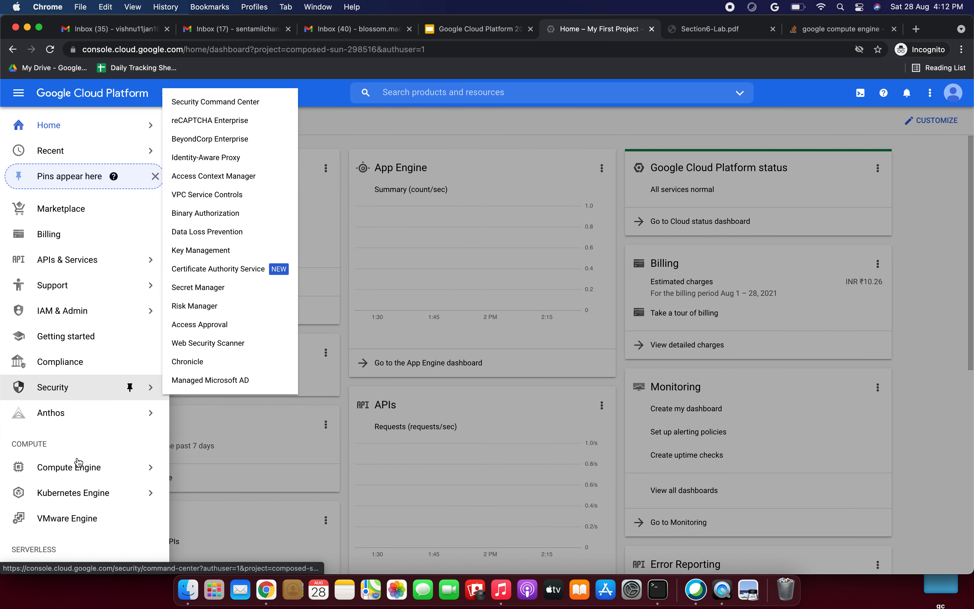
{"action": "left_click", "coordinate": [77, 468]}
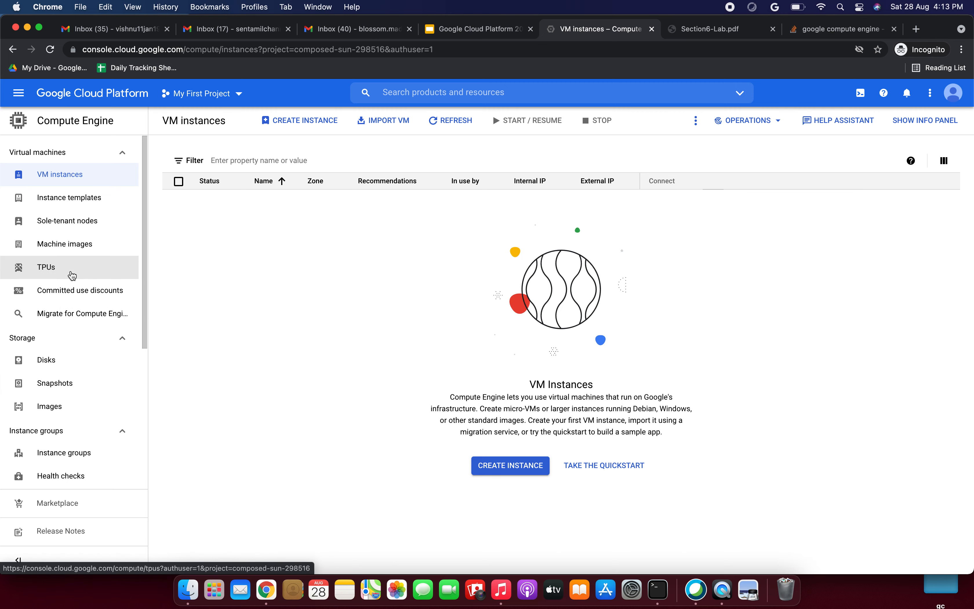
{"action": "left_click", "coordinate": [72, 197]}
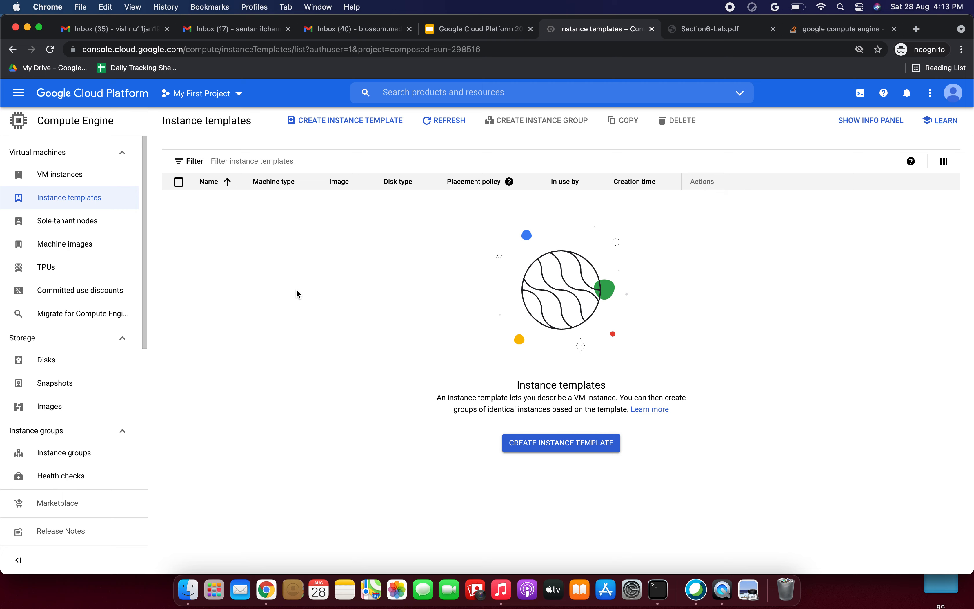
{"action": "left_click", "coordinate": [551, 447]}
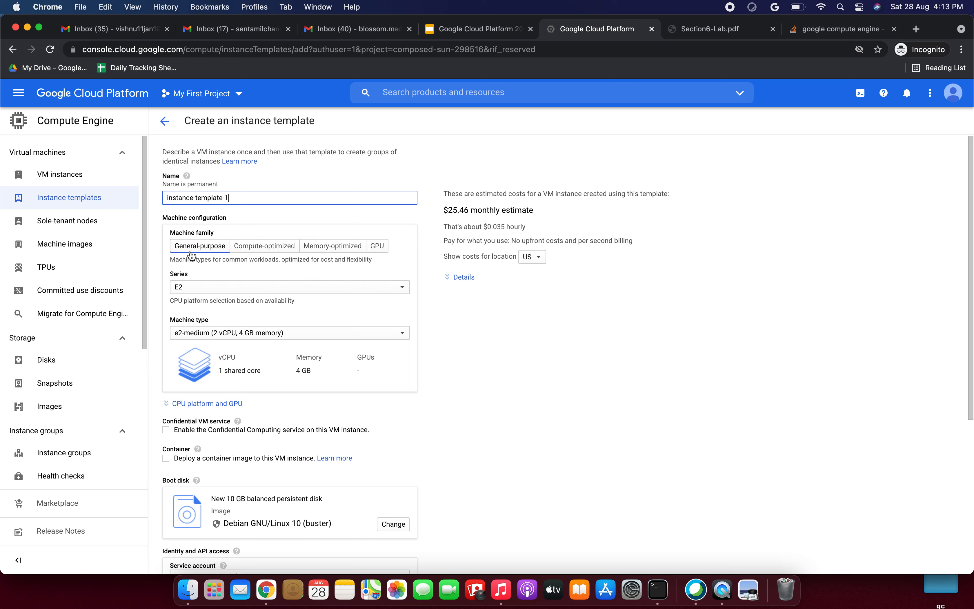
- Name the instance template web-template
{"action": "triple_click", "coordinate": [227, 197]}
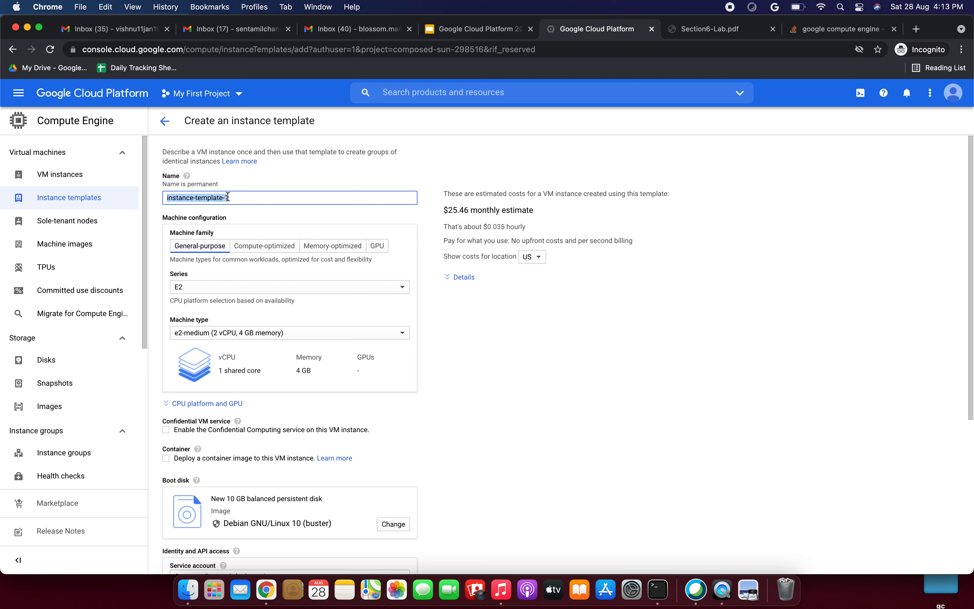
{"action": "type", "text": "web"}
{"action": "type", "text": "-te"}
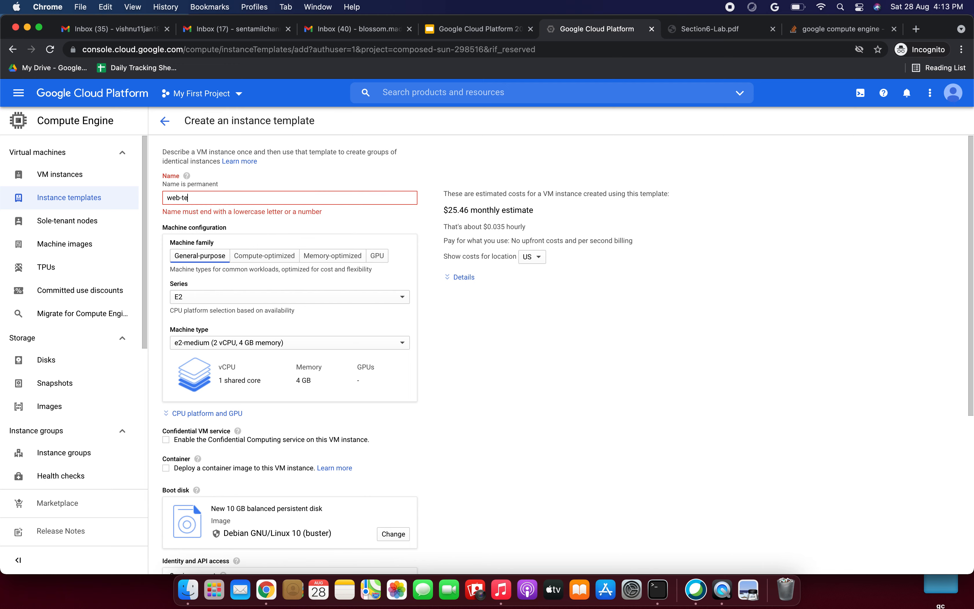
{"action": "type", "text": "mplate"}
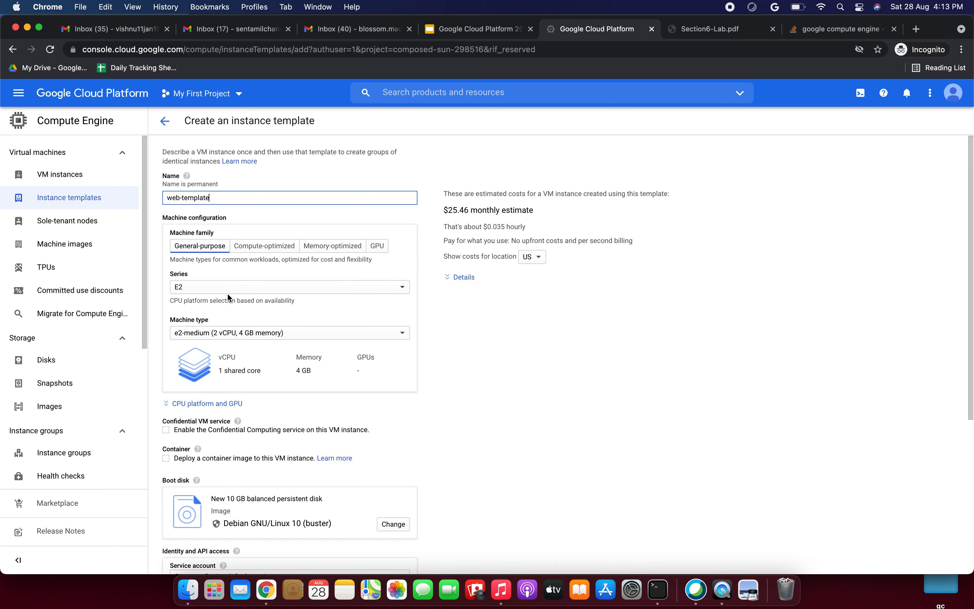
- Keep the template's machine series at E2 and set the machine type to e2-micro (2 vCPU, 1 GB memory)
{"action": "scroll", "coordinate": [240, 305], "scroll_direction": "down", "scroll_amount": 1}
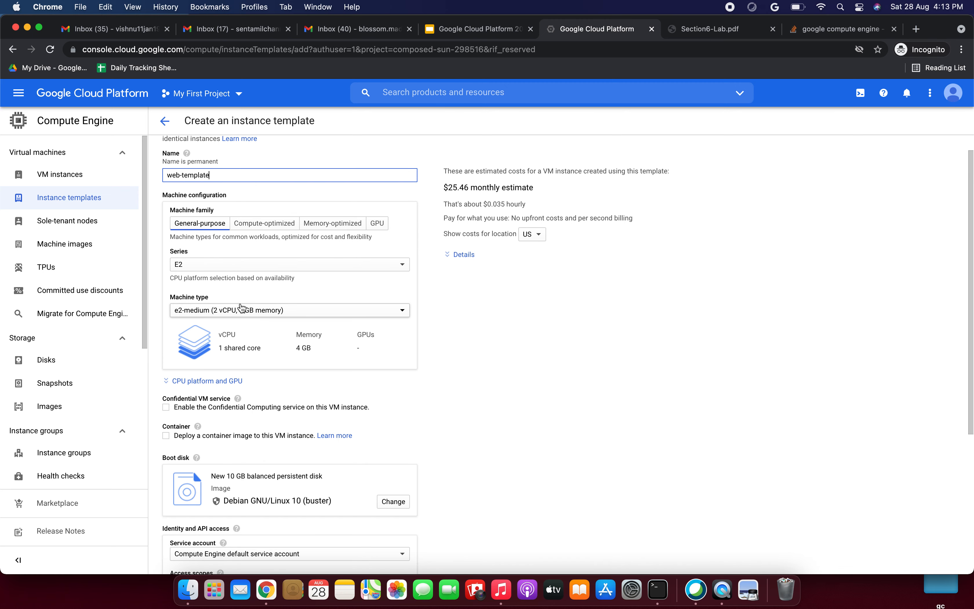
{"action": "left_click", "coordinate": [266, 266]}
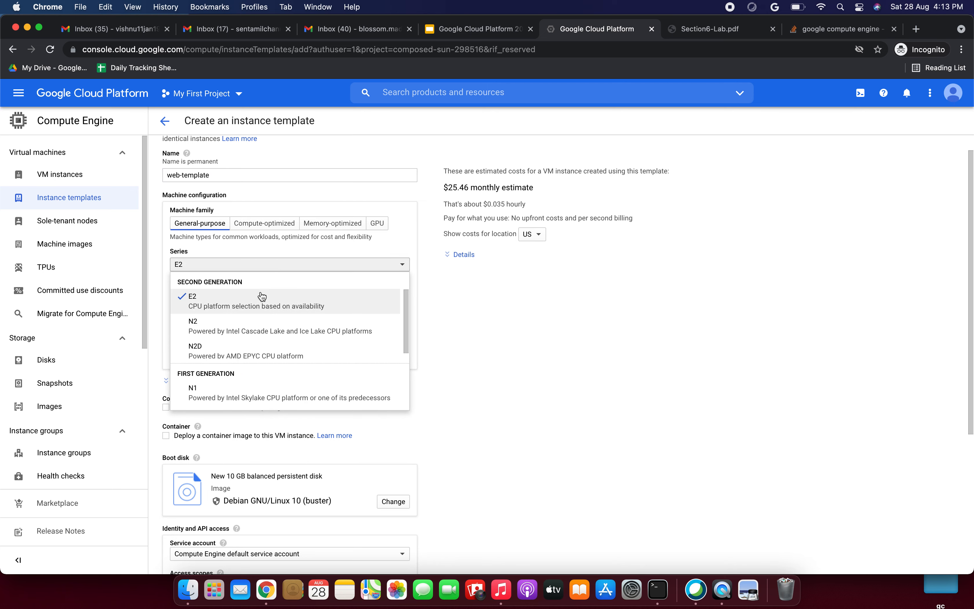
{"action": "left_click", "coordinate": [423, 282]}
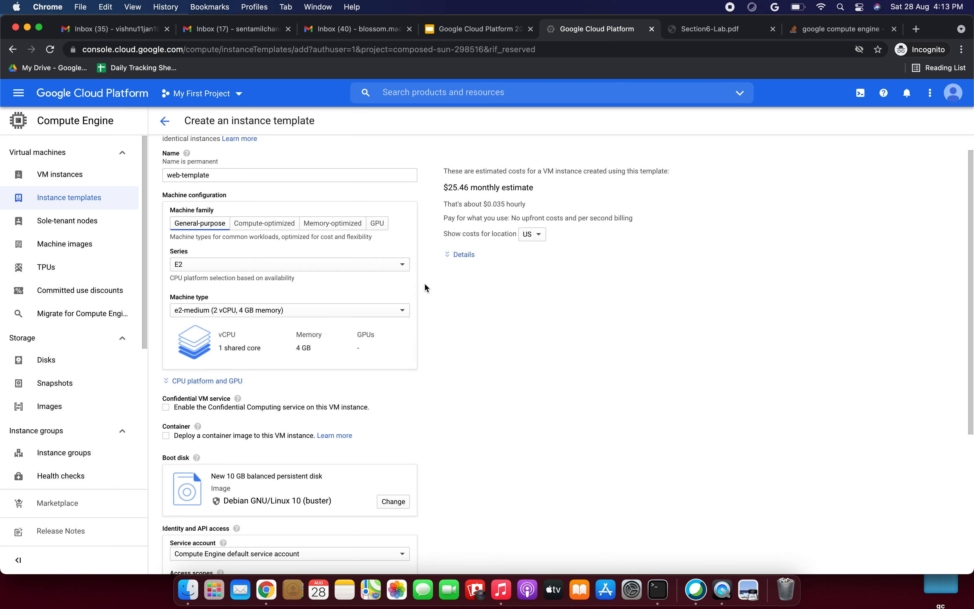
{"action": "scroll", "coordinate": [302, 324], "scroll_direction": "down", "scroll_amount": 2}
{"action": "left_click", "coordinate": [281, 283]}
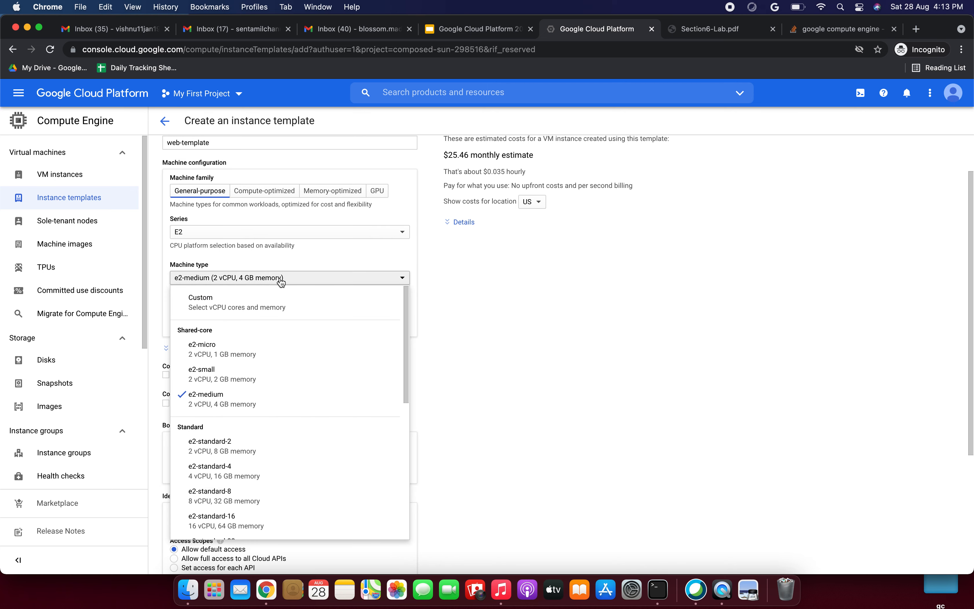
{"action": "left_click", "coordinate": [266, 353]}
- Allow both HTTP and HTTPS traffic in the template's firewall settings
{"action": "scroll", "coordinate": [361, 327], "scroll_direction": "down", "scroll_amount": 3}
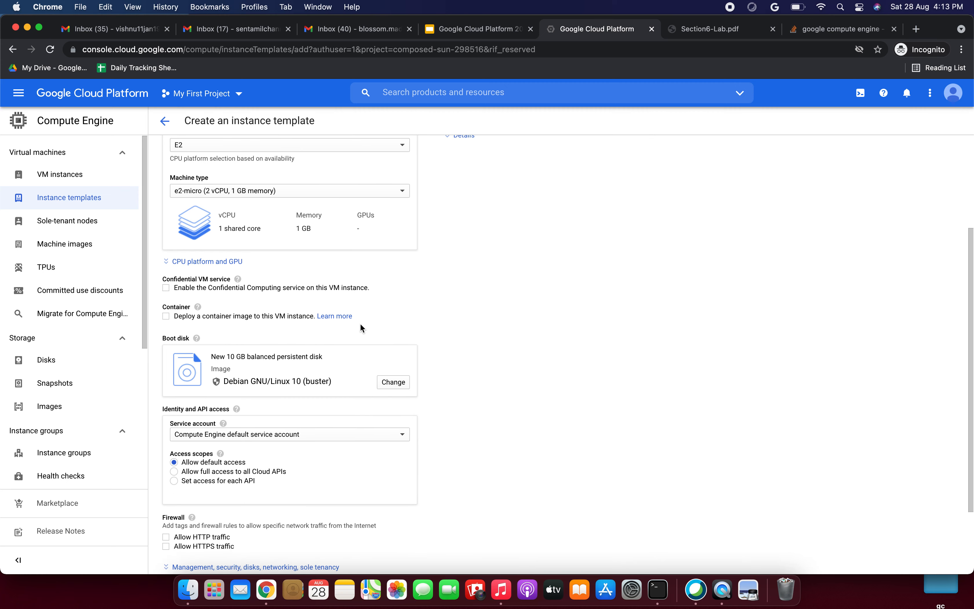
{"action": "scroll", "coordinate": [361, 325], "scroll_direction": "down", "scroll_amount": 3}
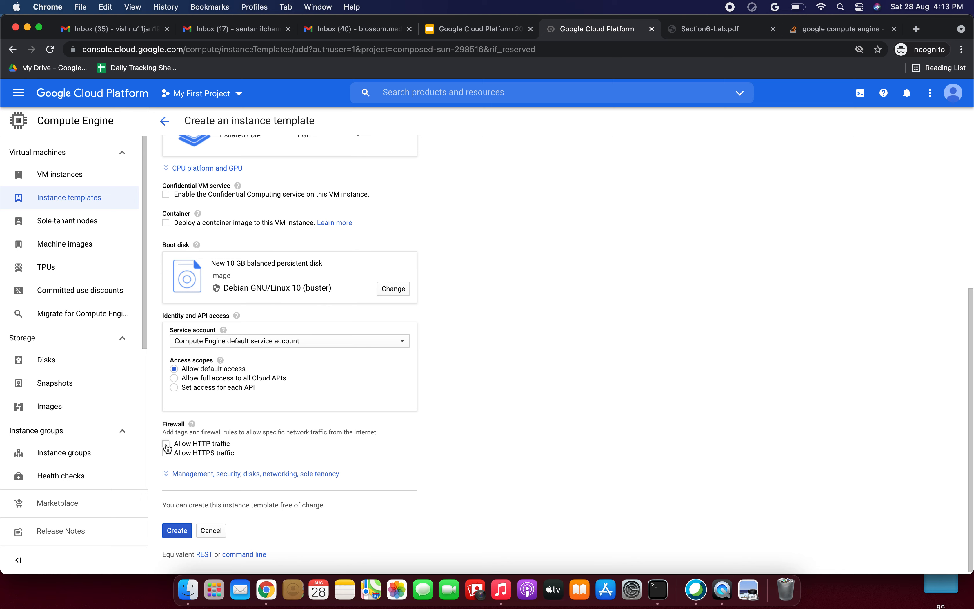
{"action": "left_click", "coordinate": [168, 444]}
{"action": "left_click", "coordinate": [168, 453]}
- Expand the template's management options to the startup script, and copy the Apache installation script from Section6-Lab.pdf
{"action": "left_click", "coordinate": [179, 475]}
{"action": "scroll", "coordinate": [254, 462], "scroll_direction": "down", "scroll_amount": 3}
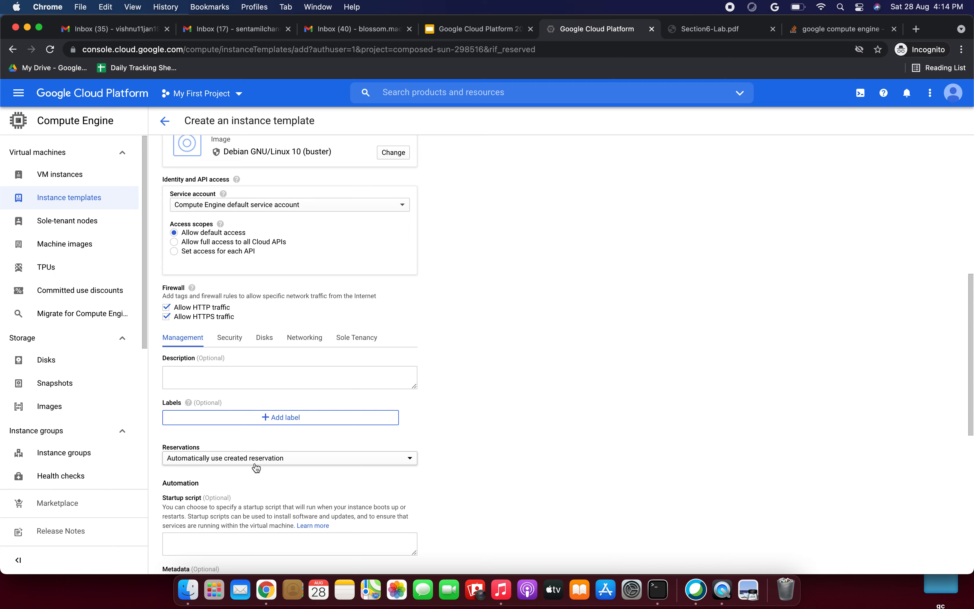
{"action": "scroll", "coordinate": [256, 467], "scroll_direction": "down", "scroll_amount": 4}
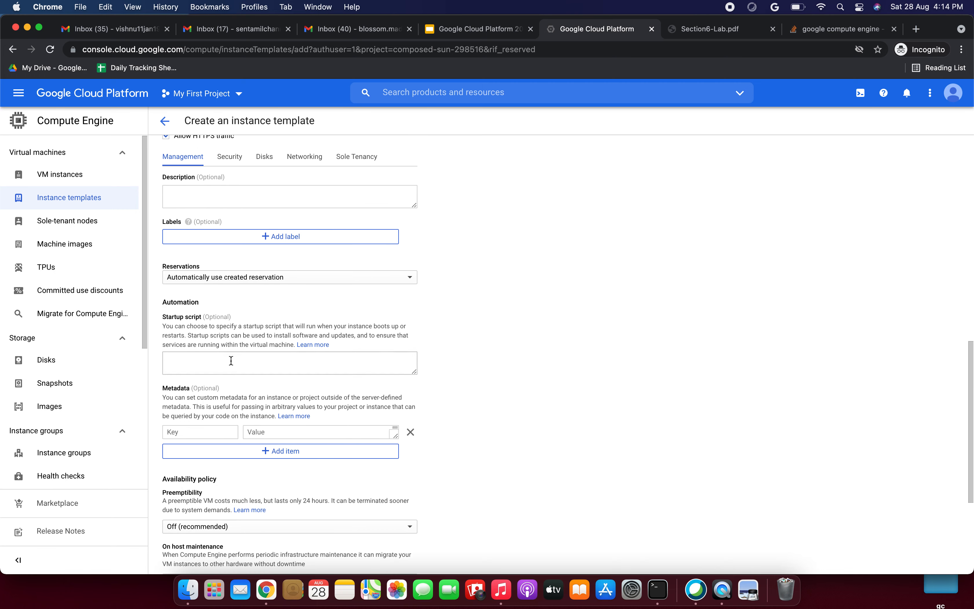
{"action": "left_click", "coordinate": [225, 366]}
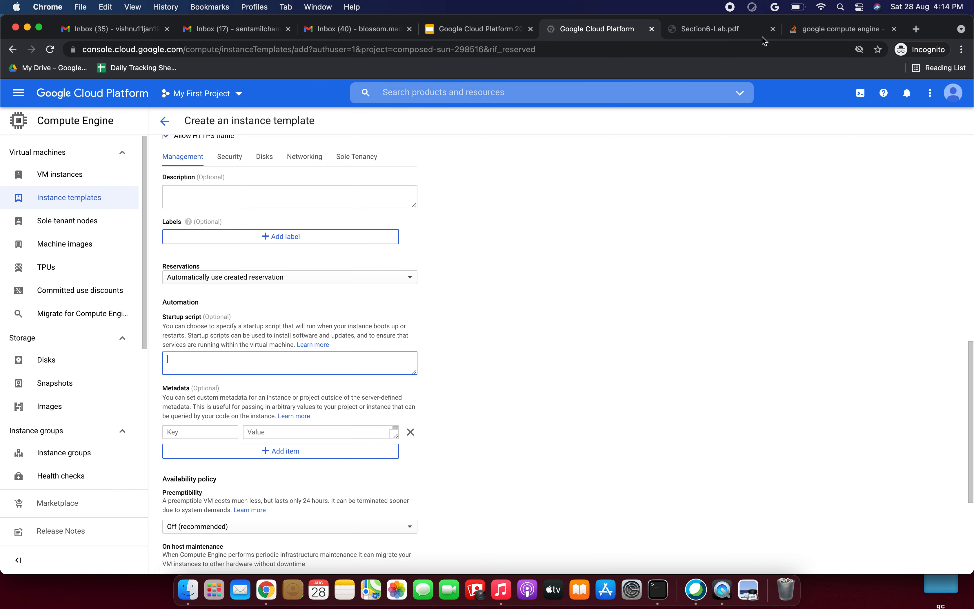
{"action": "left_click", "coordinate": [721, 30]}
{"action": "right_click", "coordinate": [369, 229]}
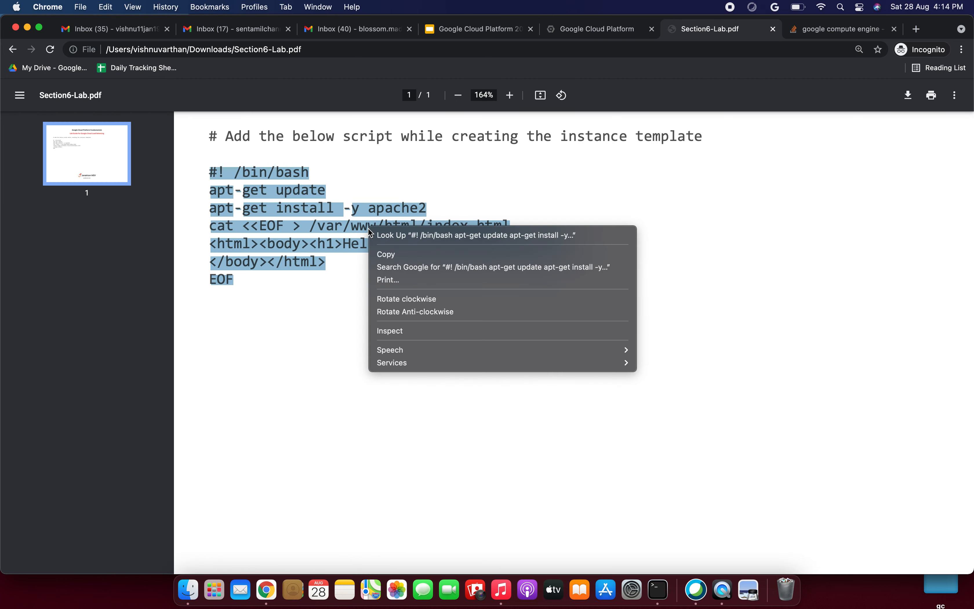
{"action": "left_click", "coordinate": [390, 254]}
- Paste the copied bash script into the instance template's startup script and review its lines through to EOF
{"action": "left_click", "coordinate": [604, 32]}
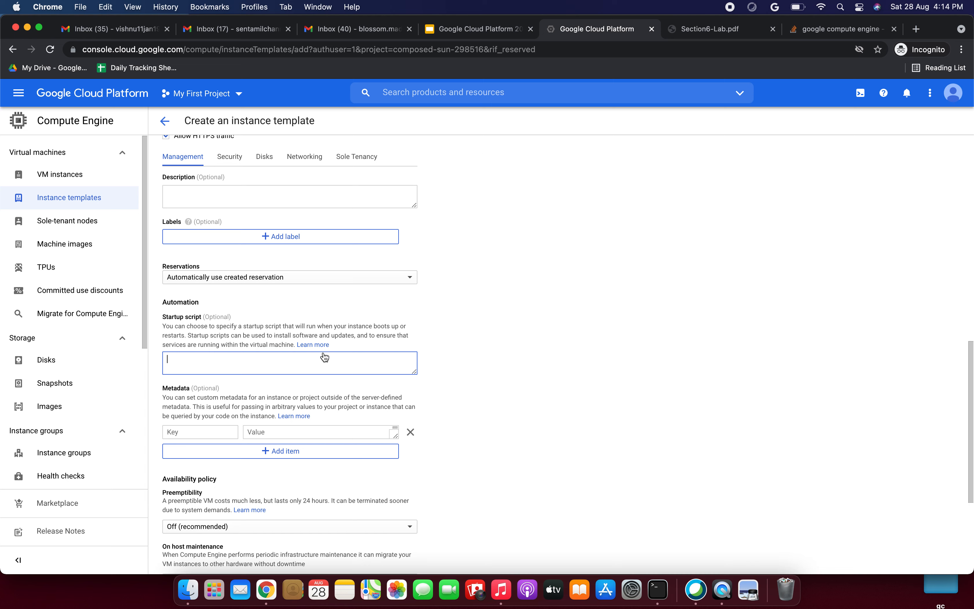
{"action": "left_click", "coordinate": [257, 362]}
{"action": "key", "text": "super+v"}
{"action": "scroll", "coordinate": [279, 363], "scroll_direction": "up", "scroll_amount": 3}
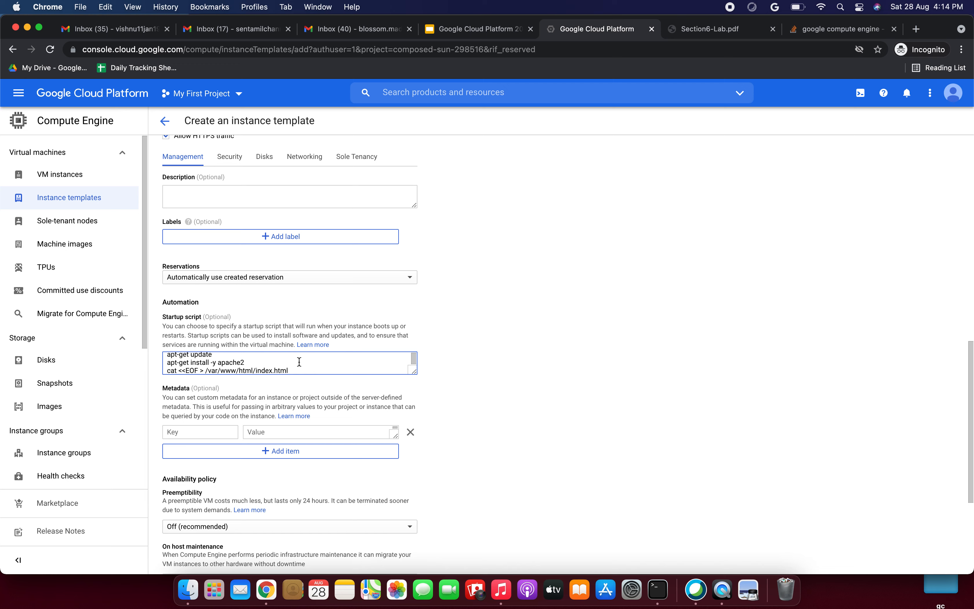
{"action": "scroll", "coordinate": [299, 362], "scroll_direction": "down", "scroll_amount": 1}
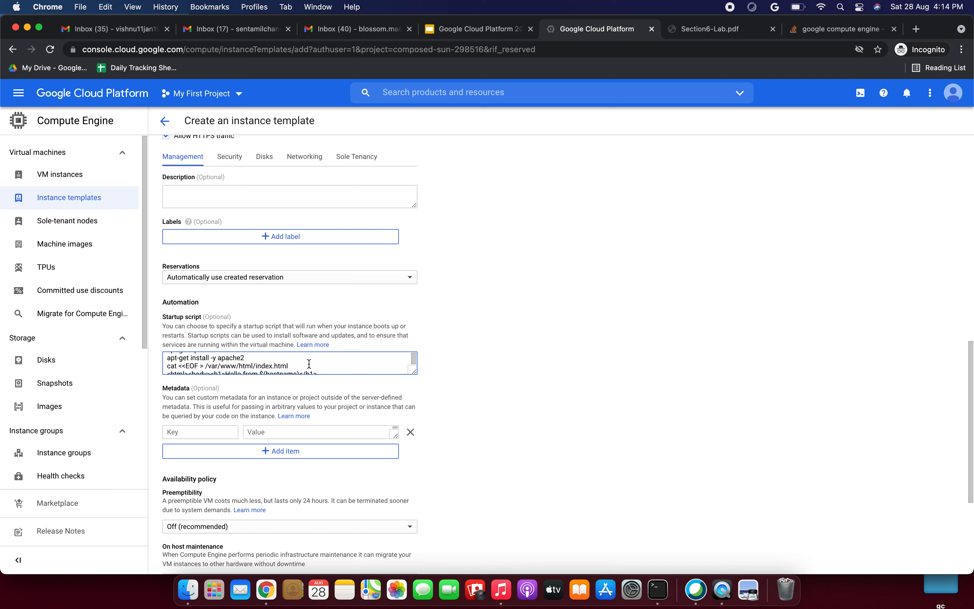
{"action": "scroll", "coordinate": [309, 364], "scroll_direction": "down", "scroll_amount": 2}
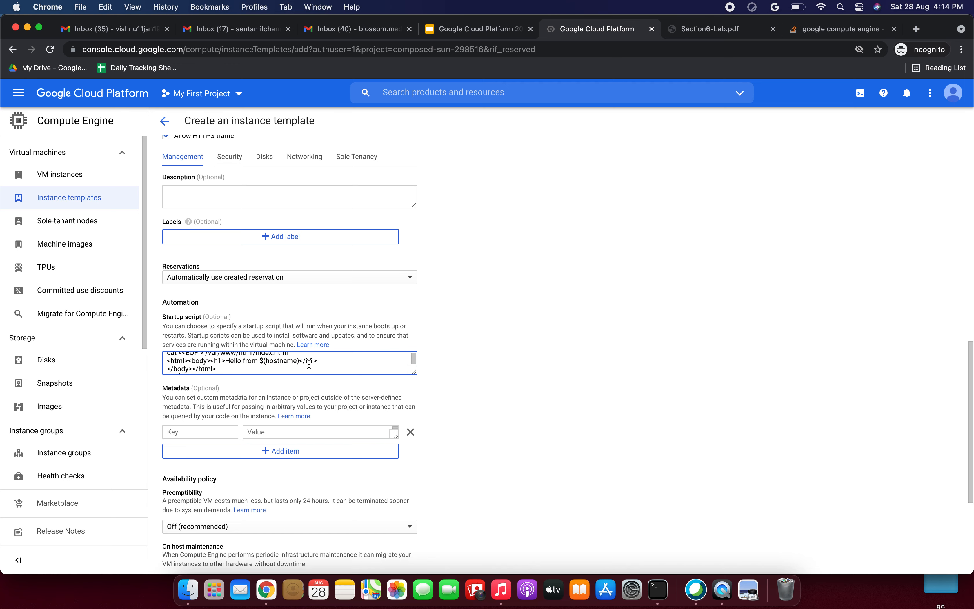
{"action": "scroll", "coordinate": [309, 365], "scroll_direction": "down", "scroll_amount": 1}
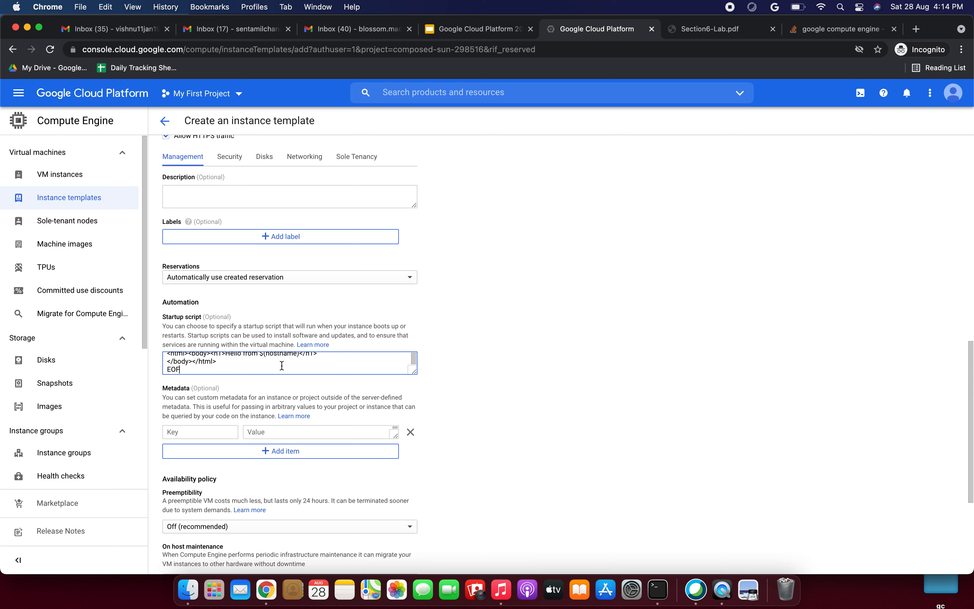
- Keep the default metadata and availability policy settings and create the instance template
{"action": "scroll", "coordinate": [316, 379], "scroll_direction": "down", "scroll_amount": 5}
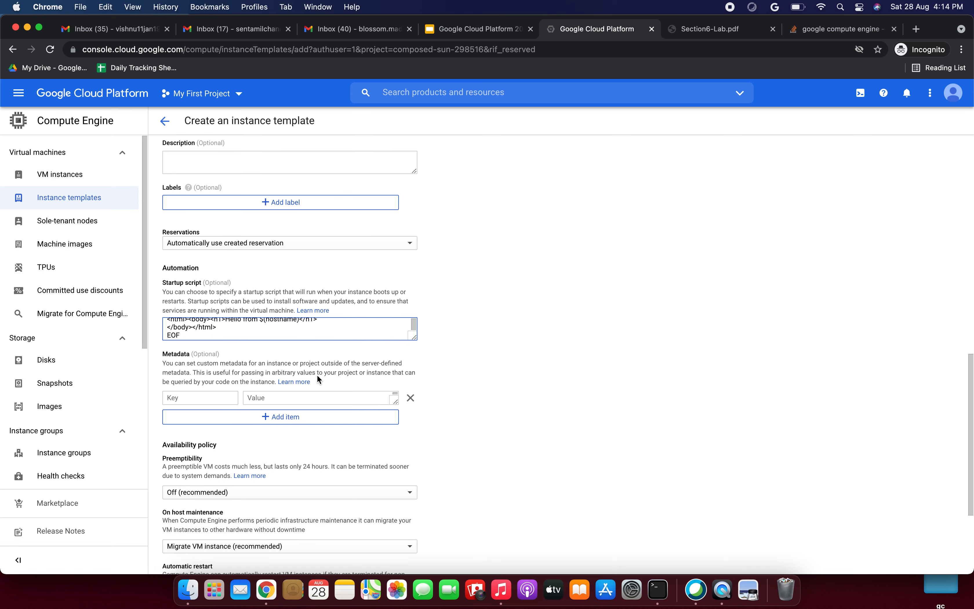
{"action": "scroll", "coordinate": [317, 375], "scroll_direction": "down", "scroll_amount": 1}
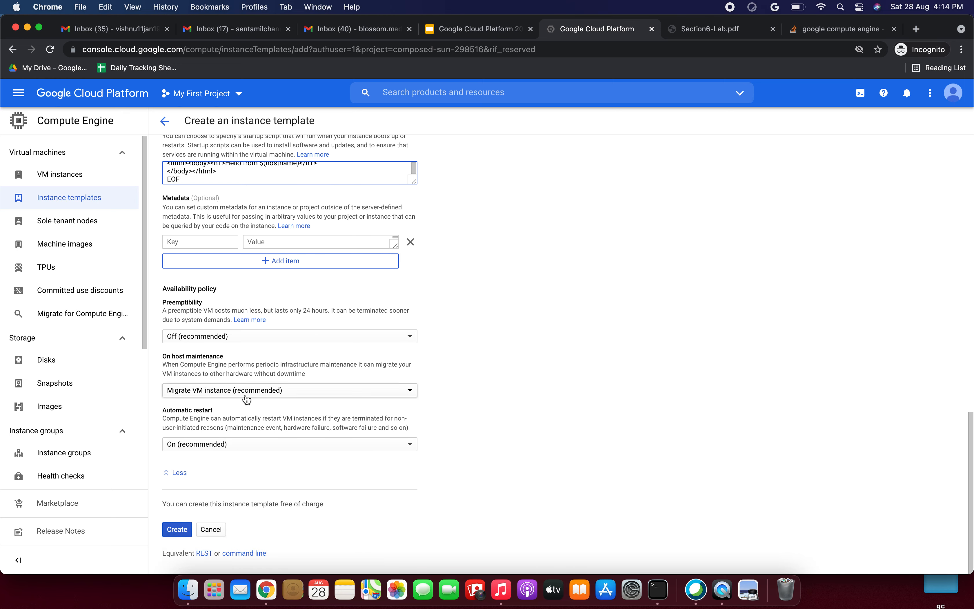
{"action": "left_click", "coordinate": [180, 531]}
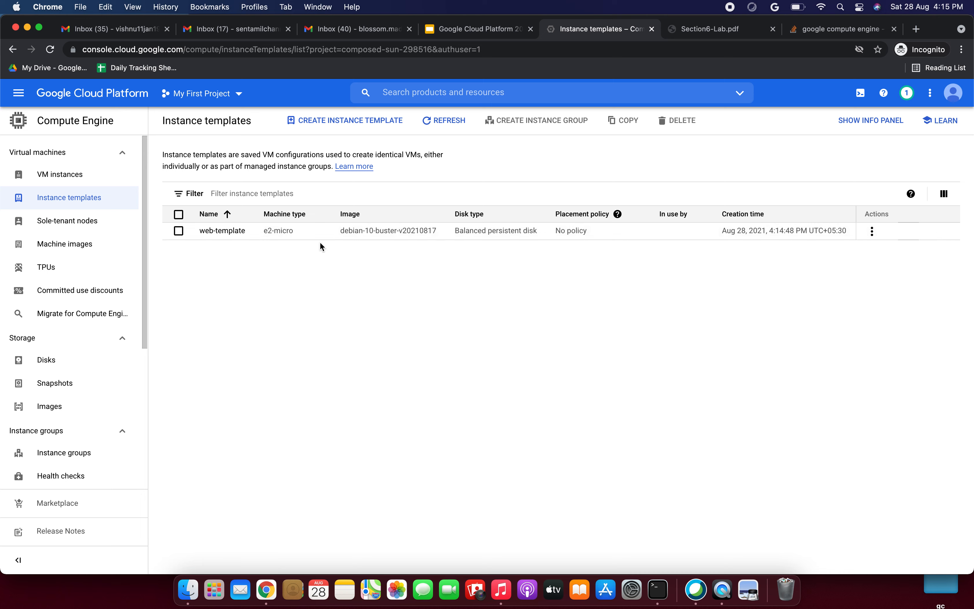
- Start a new stateless managed instance group in Compute Engine and name it webserver
{"action": "left_click", "coordinate": [80, 455]}
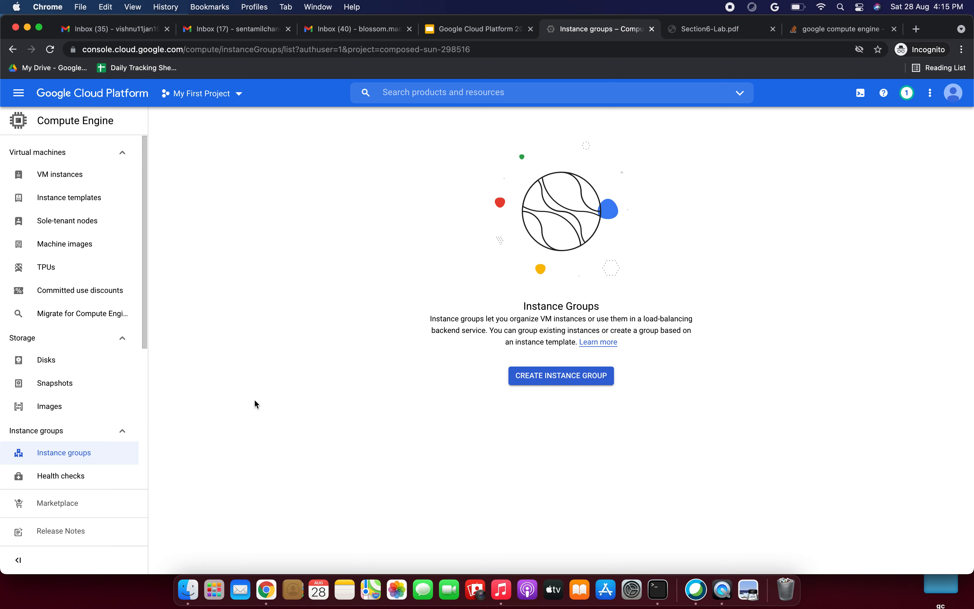
{"action": "left_click", "coordinate": [529, 380]}
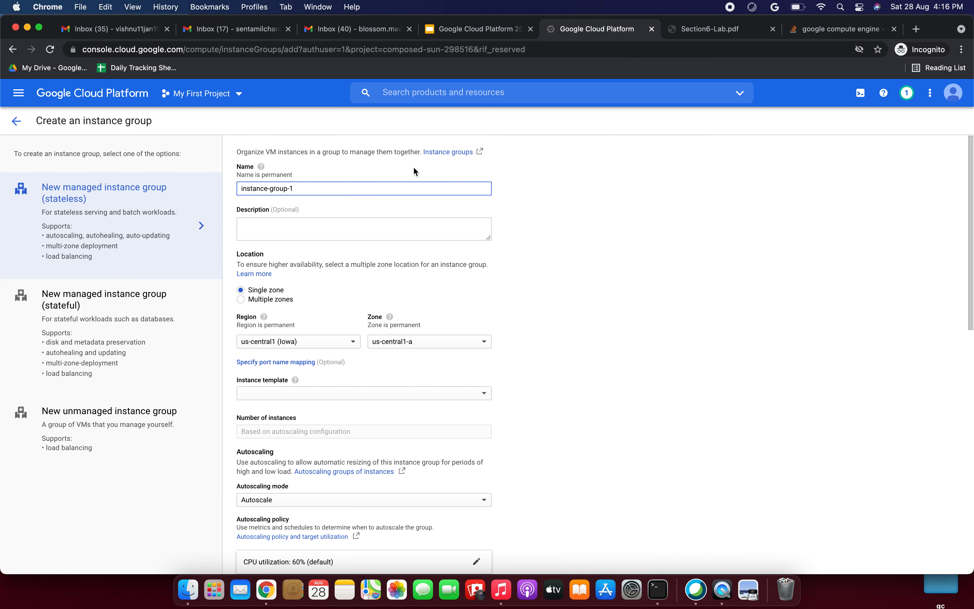
{"action": "triple_click", "coordinate": [309, 189]}
{"action": "type", "text": "webserver"}
{"action": "left_click", "coordinate": [297, 230]}
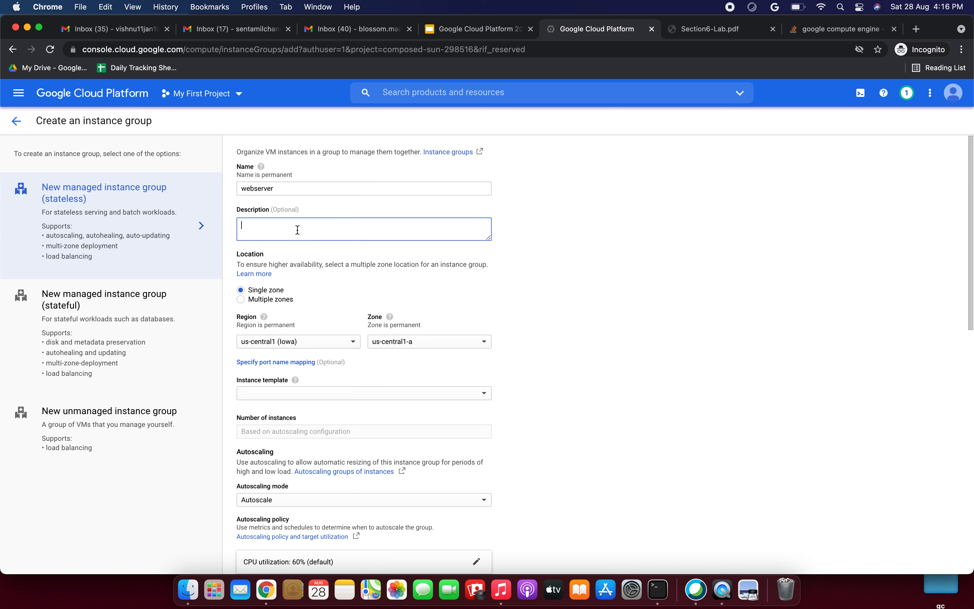
- Set the instance group's location to multiple zones in the asia-south1 region
{"action": "left_click", "coordinate": [242, 301]}
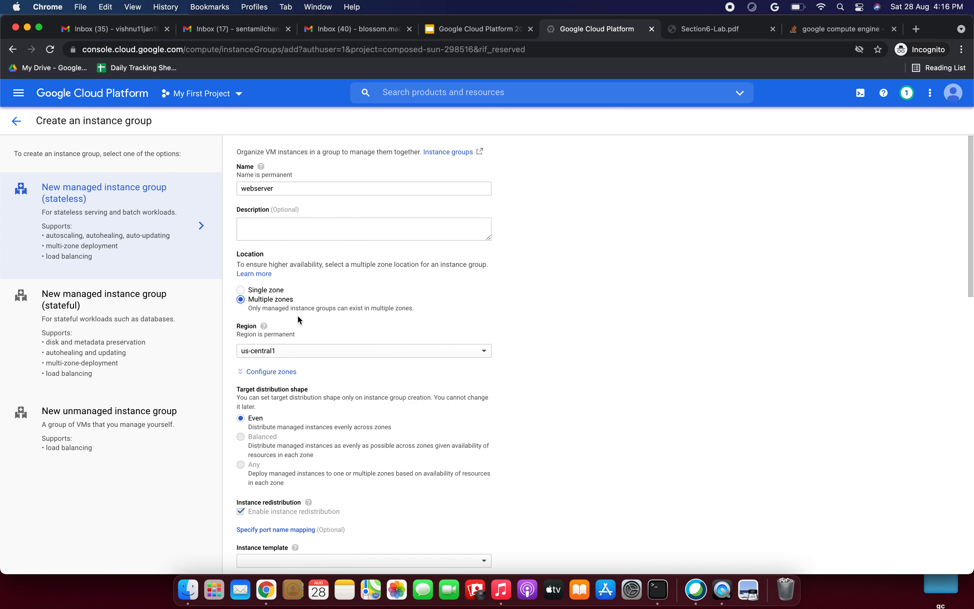
{"action": "left_click", "coordinate": [298, 351]}
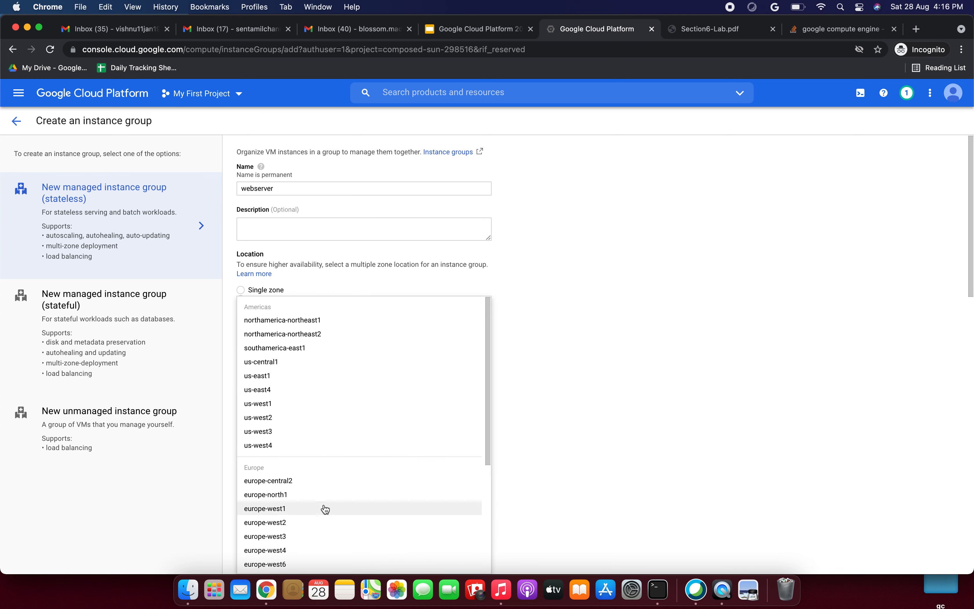
{"action": "scroll", "coordinate": [324, 509], "scroll_direction": "down", "scroll_amount": 2}
{"action": "scroll", "coordinate": [325, 509], "scroll_direction": "down", "scroll_amount": 4}
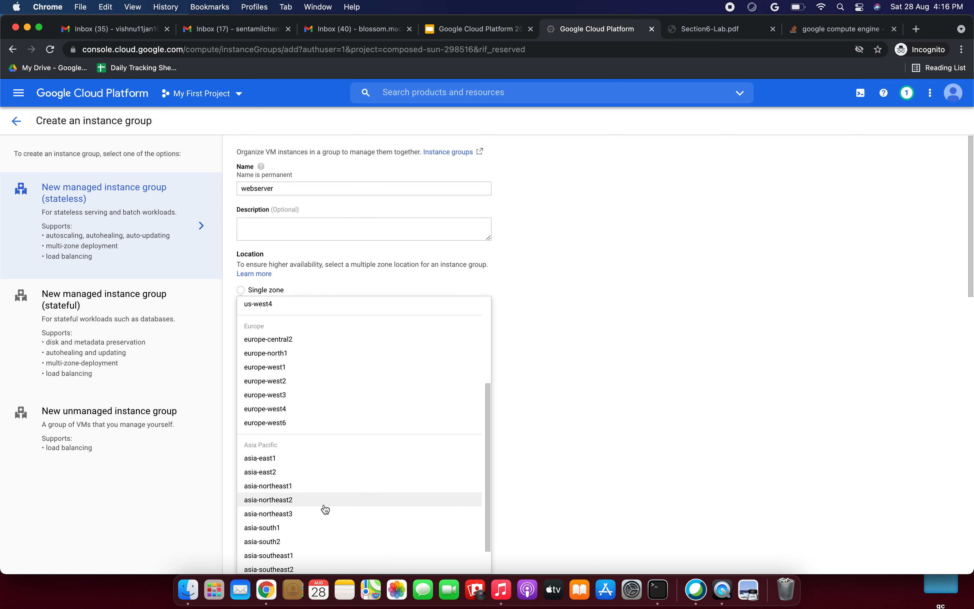
{"action": "left_click", "coordinate": [322, 495]}
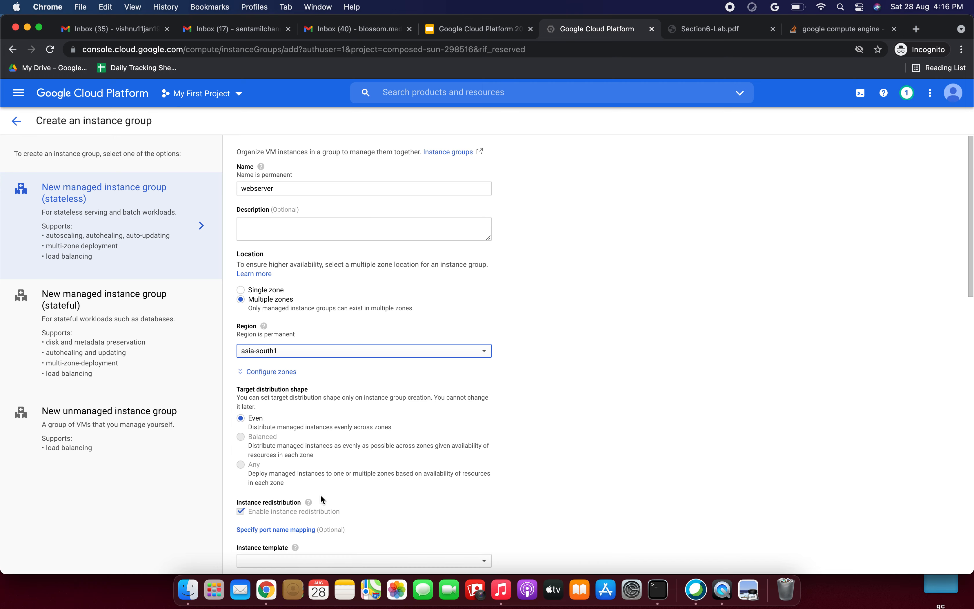
- Check which asia-south1 zones are selected for the instance group and collapse the zone list again
{"action": "left_click", "coordinate": [266, 372]}
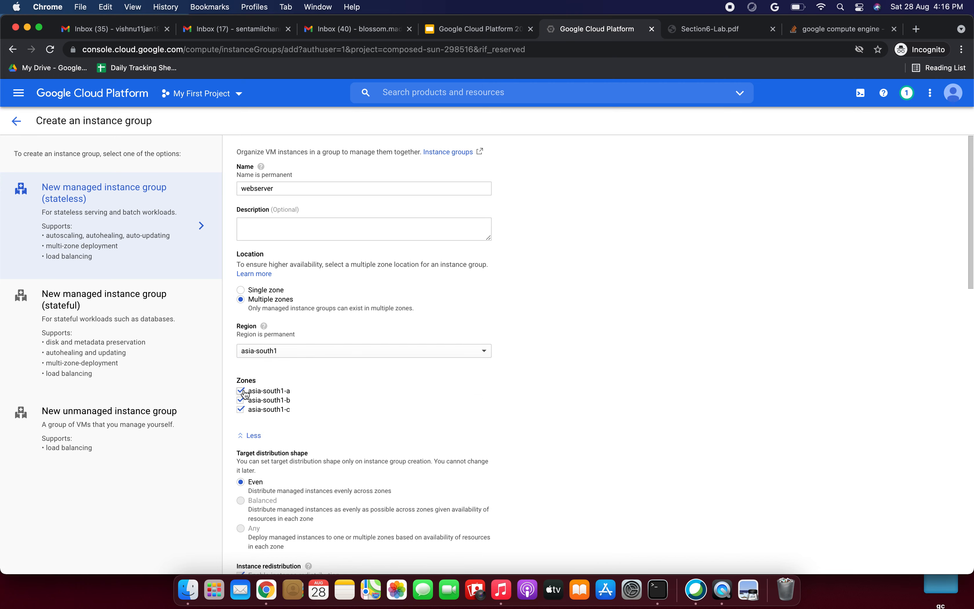
{"action": "left_click", "coordinate": [251, 436]}
{"action": "scroll", "coordinate": [290, 419], "scroll_direction": "down", "scroll_amount": 5}
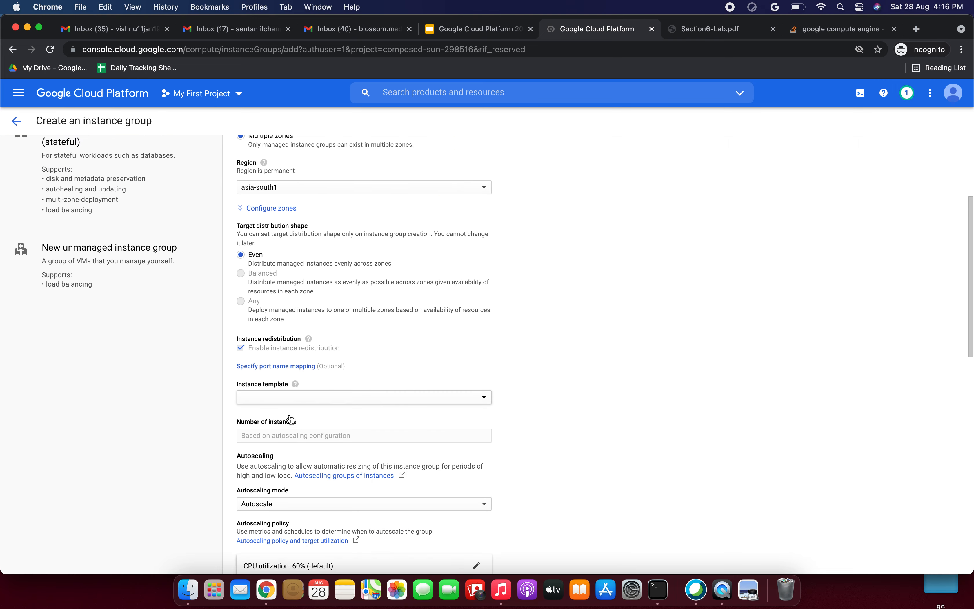
- Choose web-template as the instance template for the webserver instance group
{"action": "scroll", "coordinate": [352, 342], "scroll_direction": "down", "scroll_amount": 2}
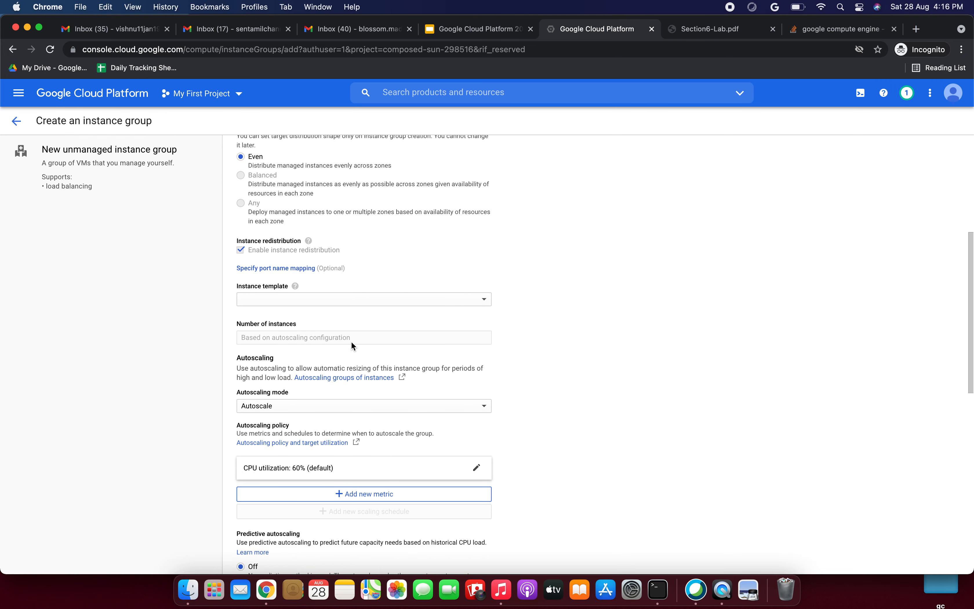
{"action": "left_click", "coordinate": [328, 302]}
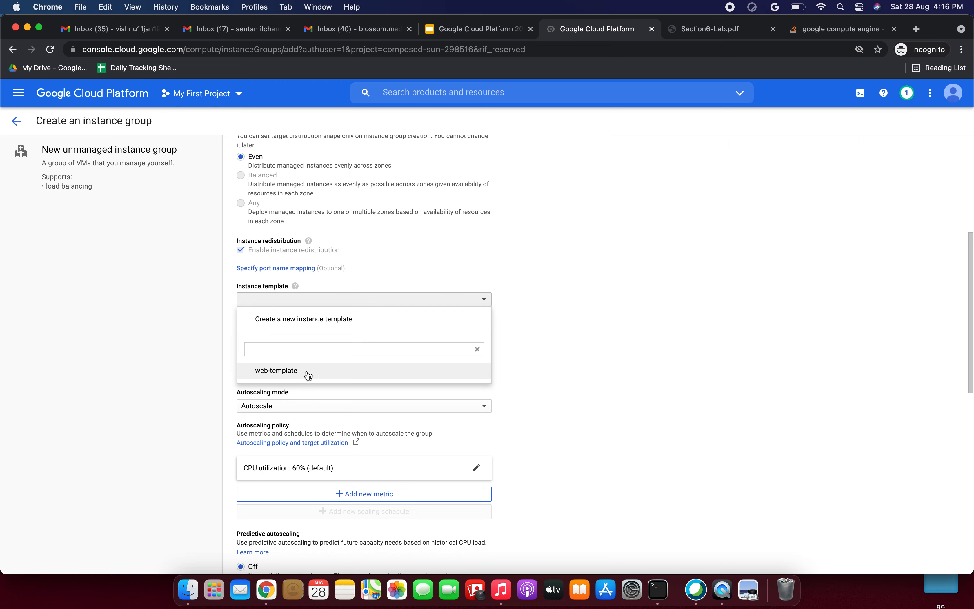
{"action": "left_click", "coordinate": [318, 374]}
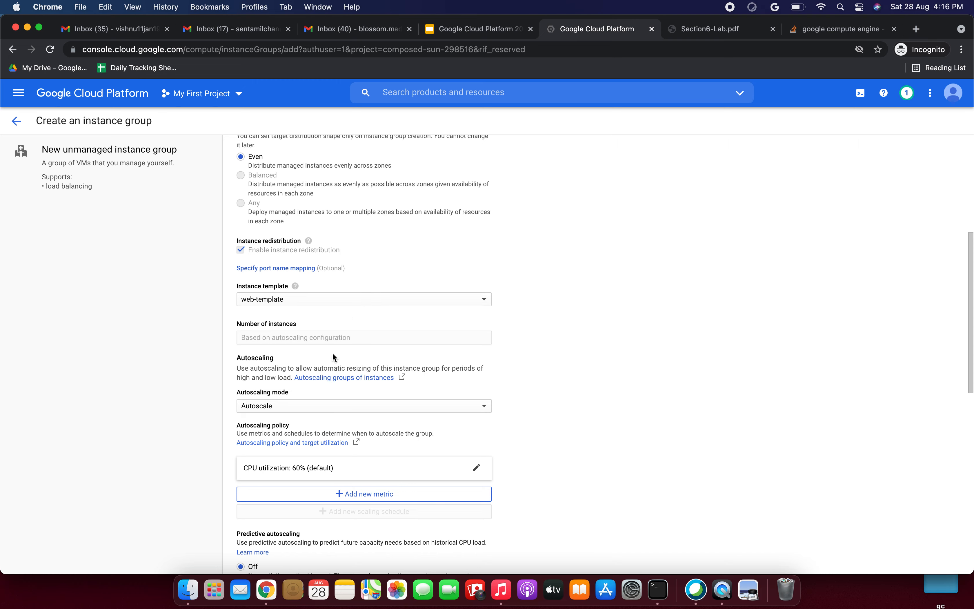
- Set the autoscaling mode to Don't autoscale and the number of instances to 2
{"action": "scroll", "coordinate": [332, 354], "scroll_direction": "down", "scroll_amount": 4}
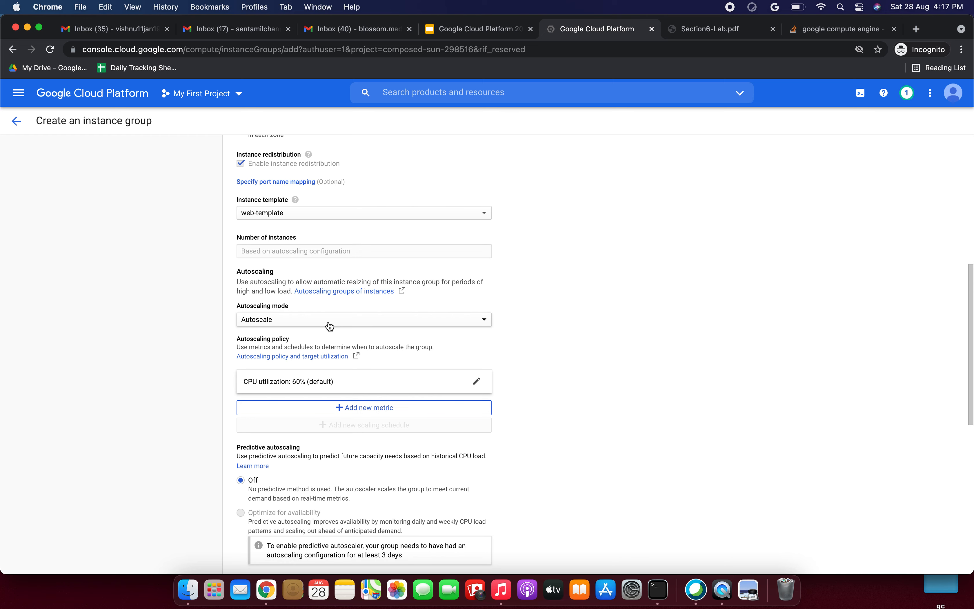
{"action": "left_click", "coordinate": [359, 323]}
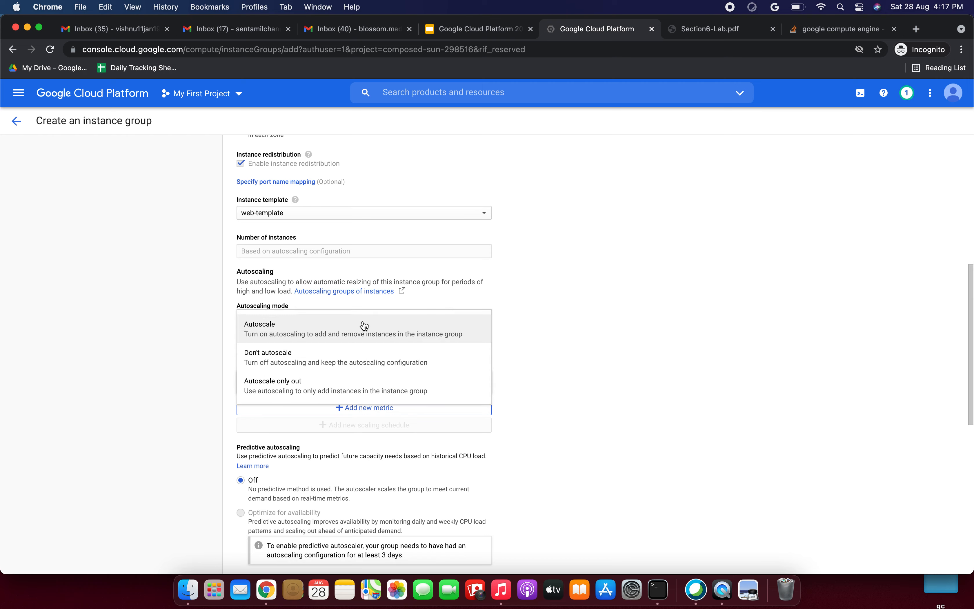
{"action": "left_click", "coordinate": [357, 361]}
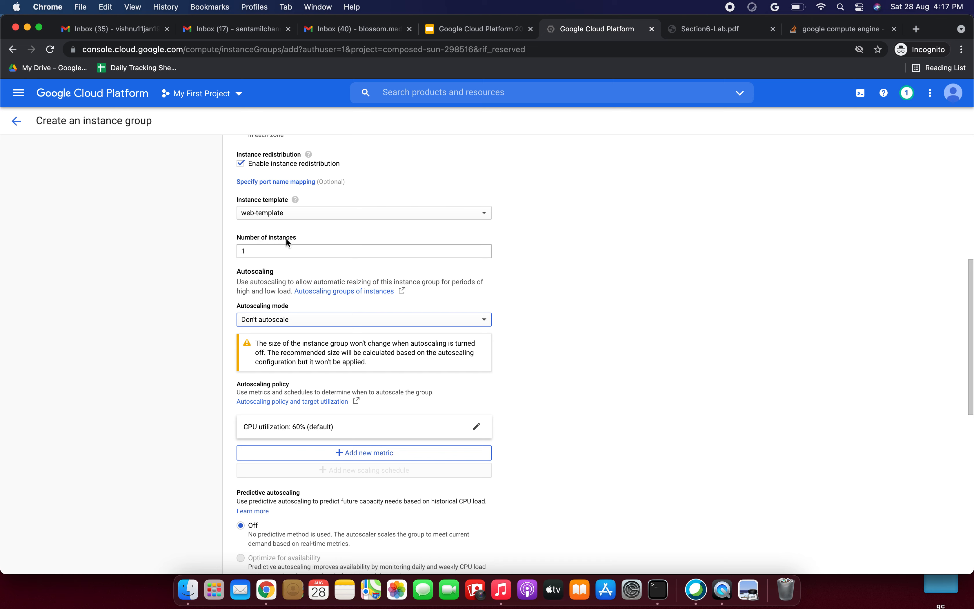
{"action": "left_click_drag", "start_coordinate": [241, 238], "coordinate": [305, 237]}
{"action": "left_click", "coordinate": [271, 252]}
{"action": "key", "text": "BackSpace"}
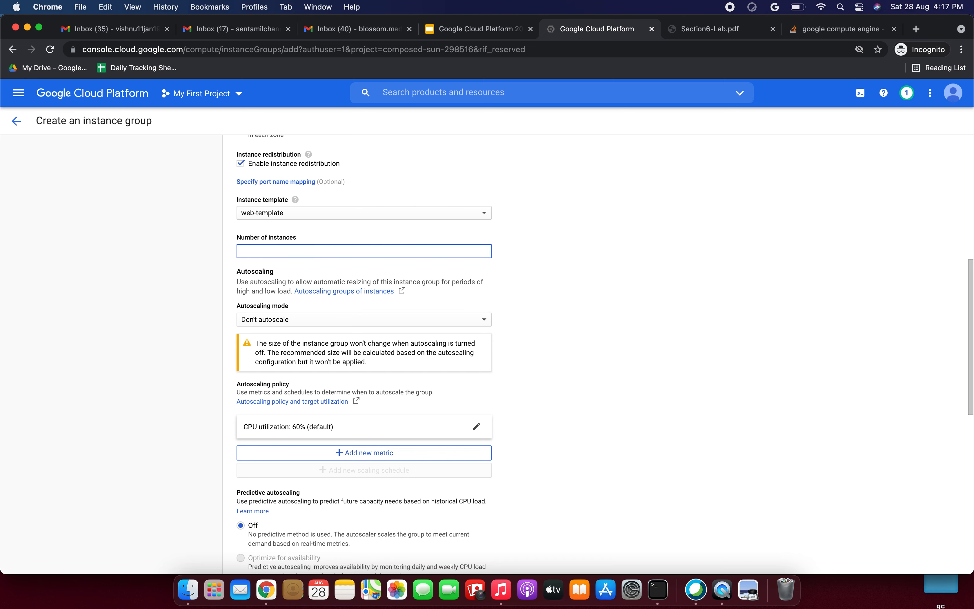
{"action": "type", "text": "2"}
{"action": "left_click", "coordinate": [534, 261]}
- Review the autoscaling policy, predictive autoscaling and cool down period settings of the instance group
{"action": "scroll", "coordinate": [534, 261], "scroll_direction": "down", "scroll_amount": 3}
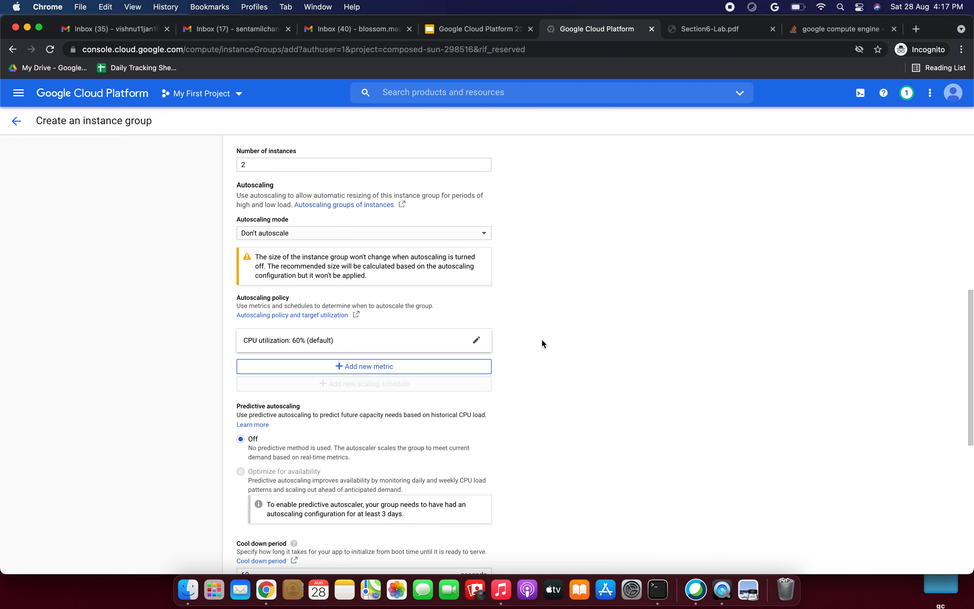
{"action": "scroll", "coordinate": [542, 343], "scroll_direction": "up", "scroll_amount": 2}
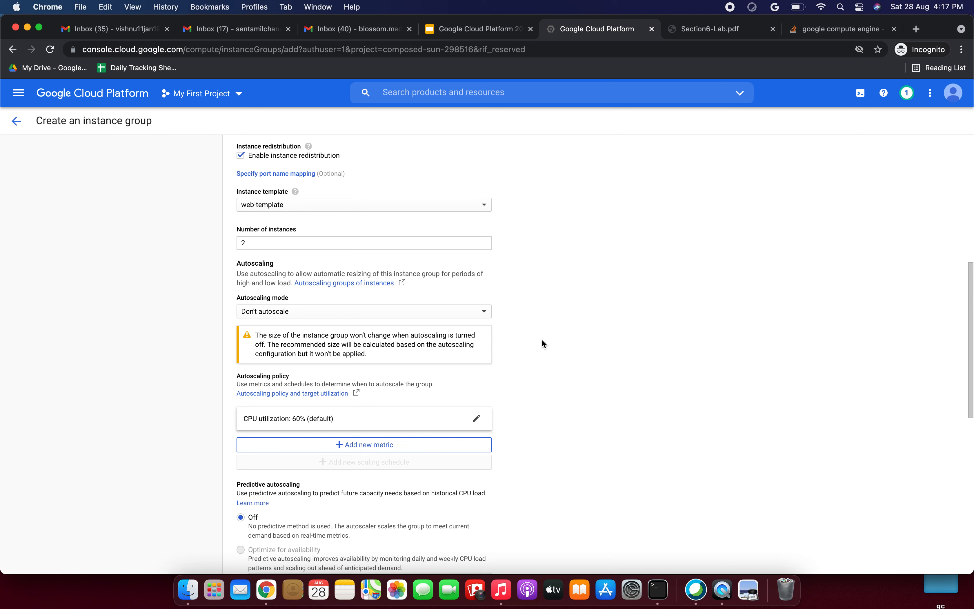
{"action": "scroll", "coordinate": [542, 343], "scroll_direction": "down", "scroll_amount": 3}
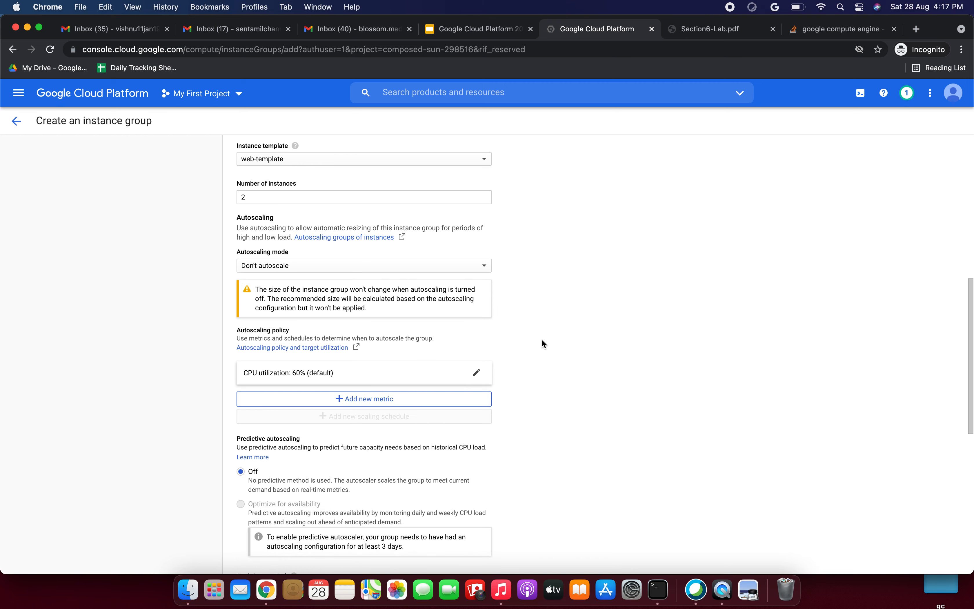
{"action": "scroll", "coordinate": [542, 343], "scroll_direction": "up", "scroll_amount": 1}
{"action": "scroll", "coordinate": [542, 343], "scroll_direction": "down", "scroll_amount": 2}
{"action": "scroll", "coordinate": [542, 343], "scroll_direction": "down", "scroll_amount": 5}
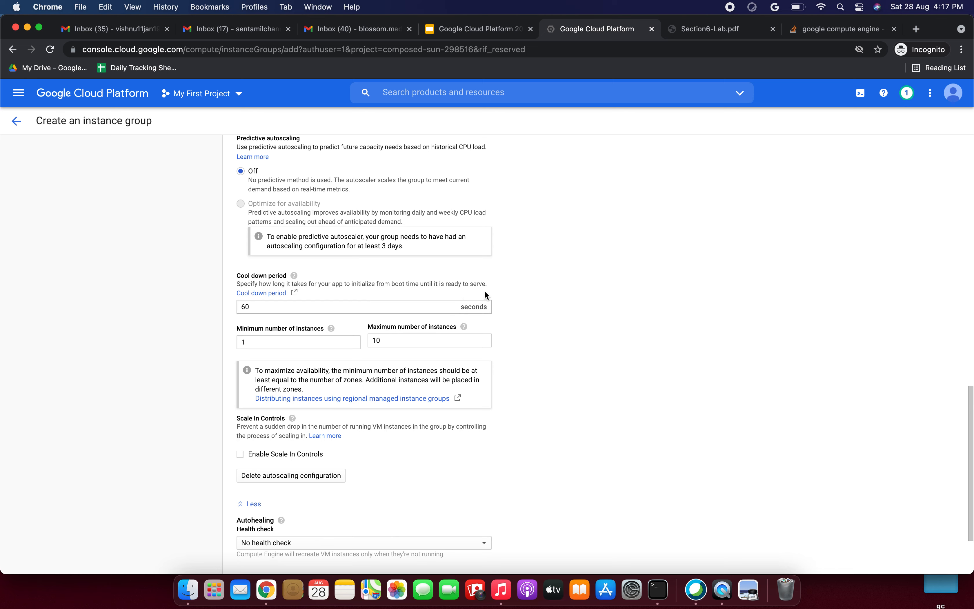
{"action": "scroll", "coordinate": [524, 326], "scroll_direction": "down", "scroll_amount": 1}
{"action": "double_click", "coordinate": [381, 284]}
{"action": "scroll", "coordinate": [529, 302], "scroll_direction": "down", "scroll_amount": 1}
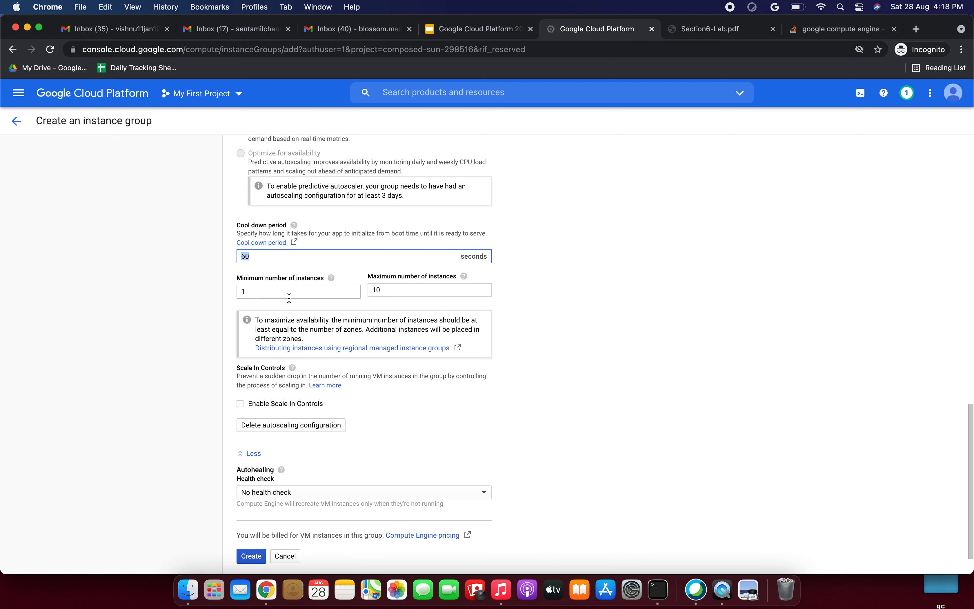
- Check the help for the minimum and maximum instance limits and set the maximum number of instances to 3
{"action": "left_click_drag", "start_coordinate": [256, 278], "coordinate": [310, 278]}
{"action": "mouse_move", "coordinate": [331, 277]}
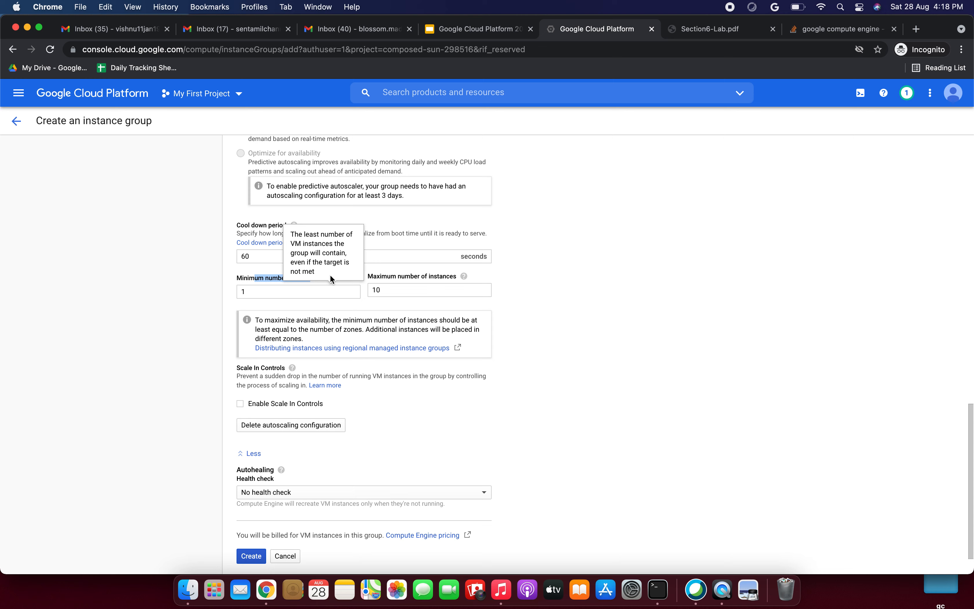
{"action": "left_click_drag", "start_coordinate": [381, 277], "coordinate": [428, 277]}
{"action": "mouse_move", "coordinate": [465, 276]}
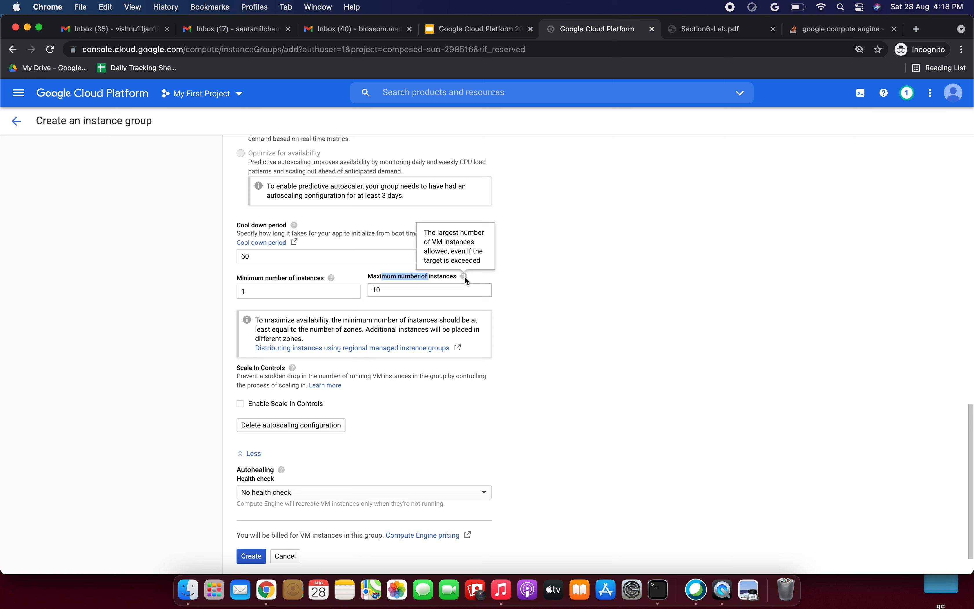
{"action": "double_click", "coordinate": [412, 289]}
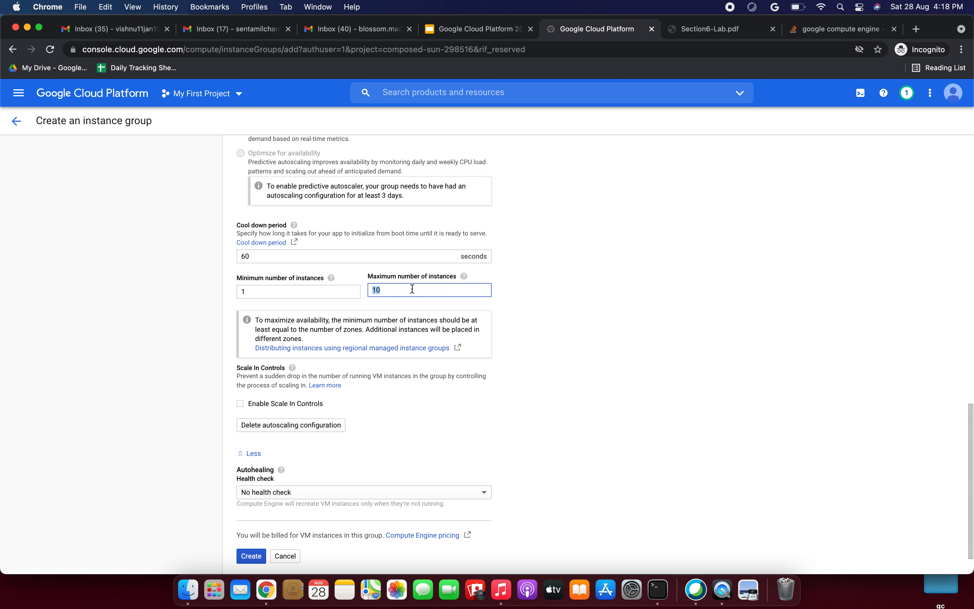
{"action": "type", "text": "3"}
{"action": "left_click", "coordinate": [604, 305]}
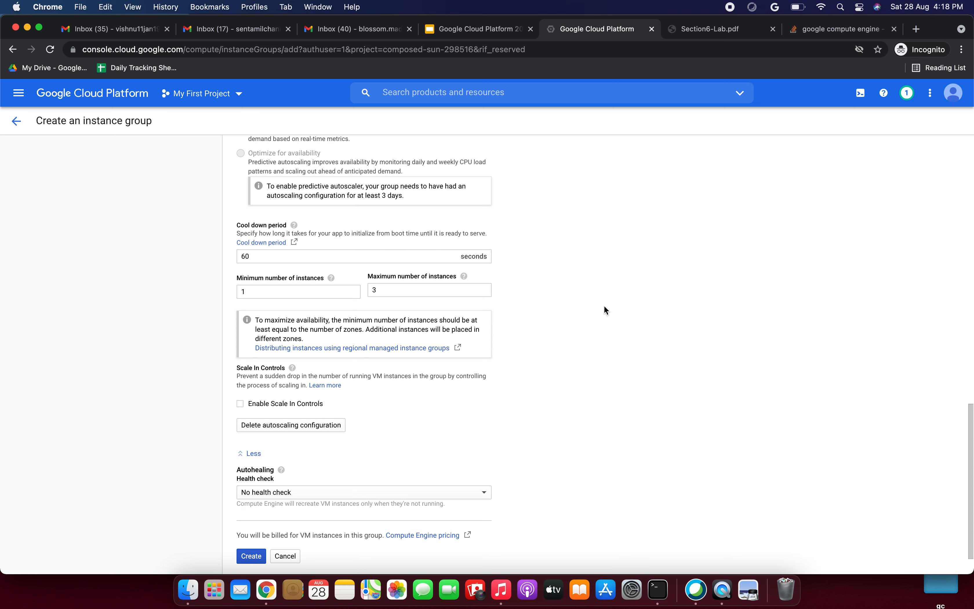
{"action": "scroll", "coordinate": [505, 323], "scroll_direction": "down", "scroll_amount": 2}
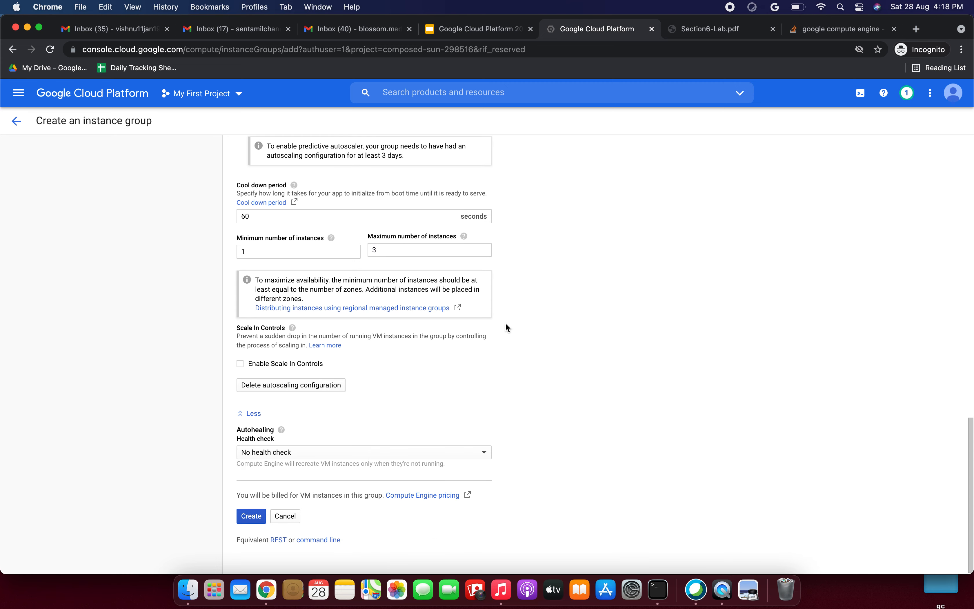
{"action": "left_click", "coordinate": [411, 253]}
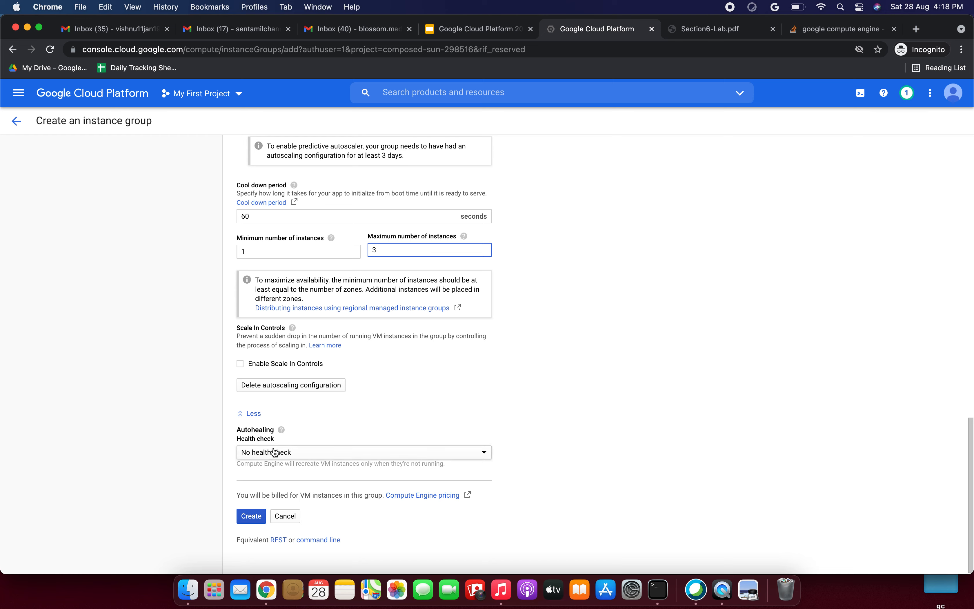
- Start a new autohealing health check named web-hc using the HTTP protocol on port 80
{"action": "left_click", "coordinate": [308, 457]}
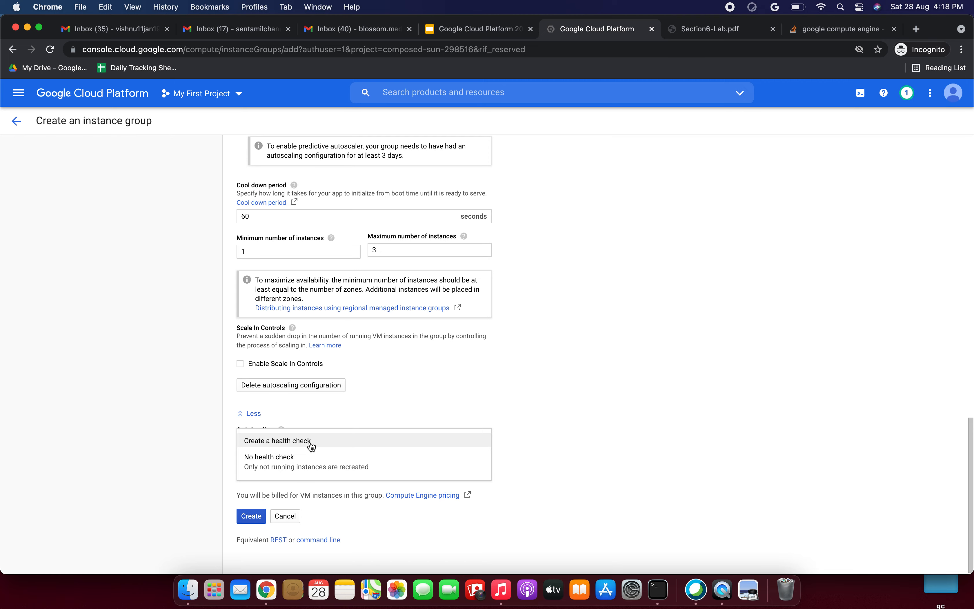
{"action": "left_click", "coordinate": [311, 445]}
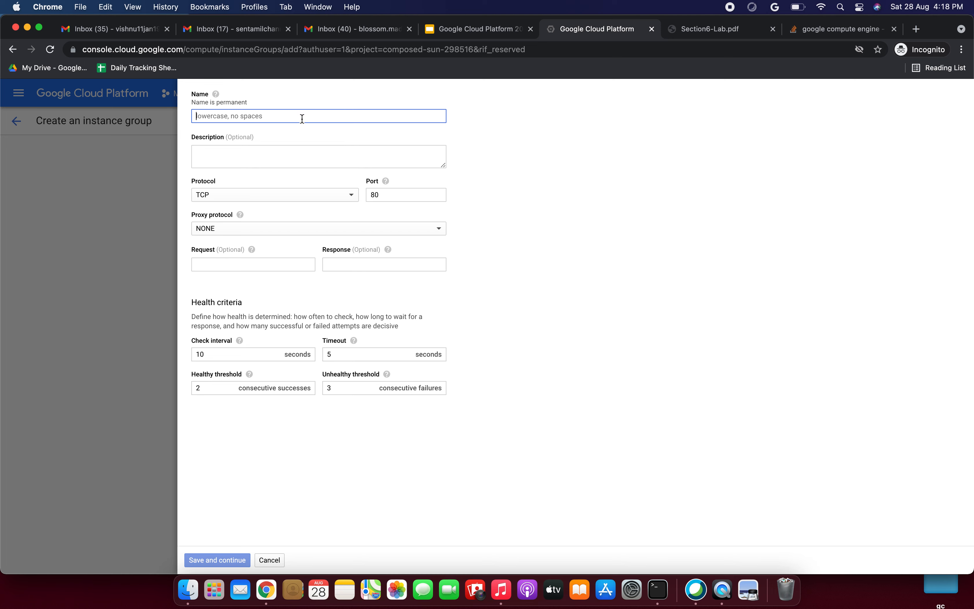
{"action": "type", "text": "web"}
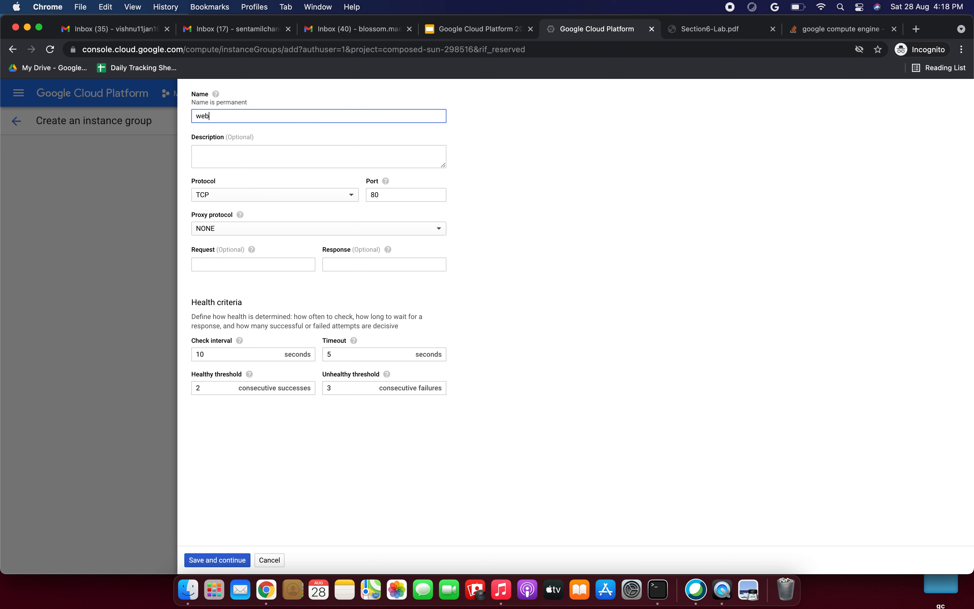
{"action": "type", "text": "-hc"}
{"action": "left_click", "coordinate": [290, 160]}
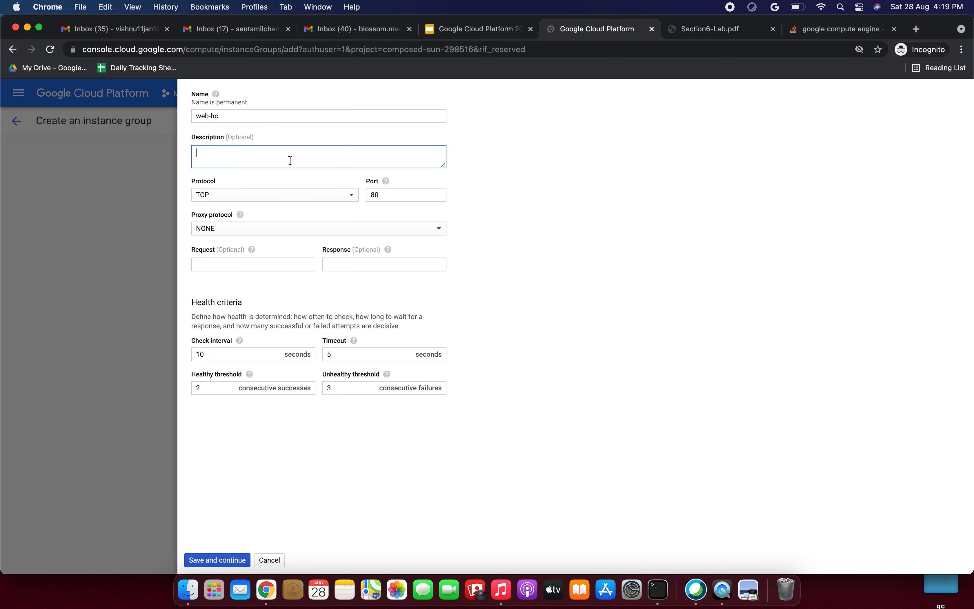
{"action": "left_click", "coordinate": [268, 197]}
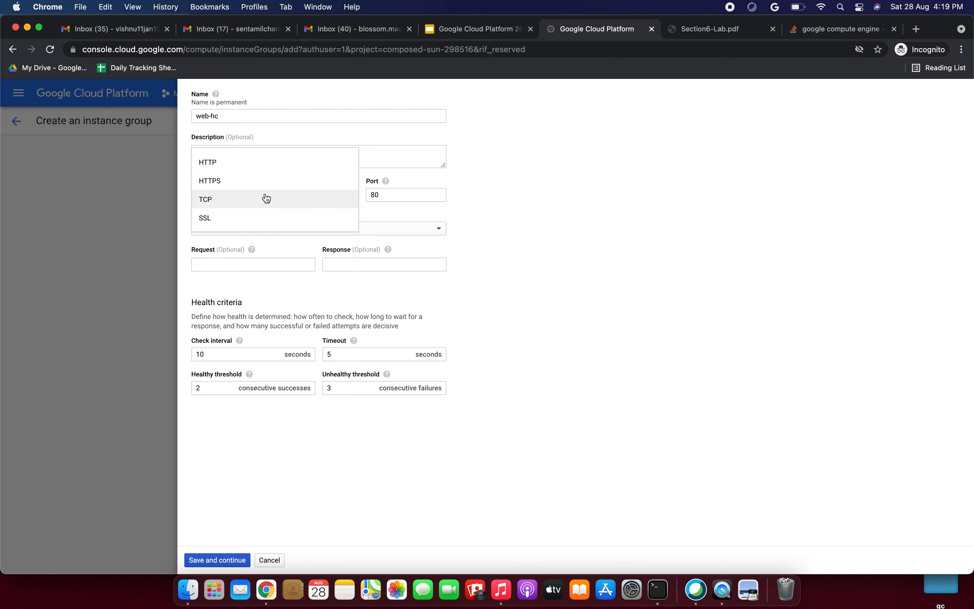
{"action": "left_click", "coordinate": [254, 166]}
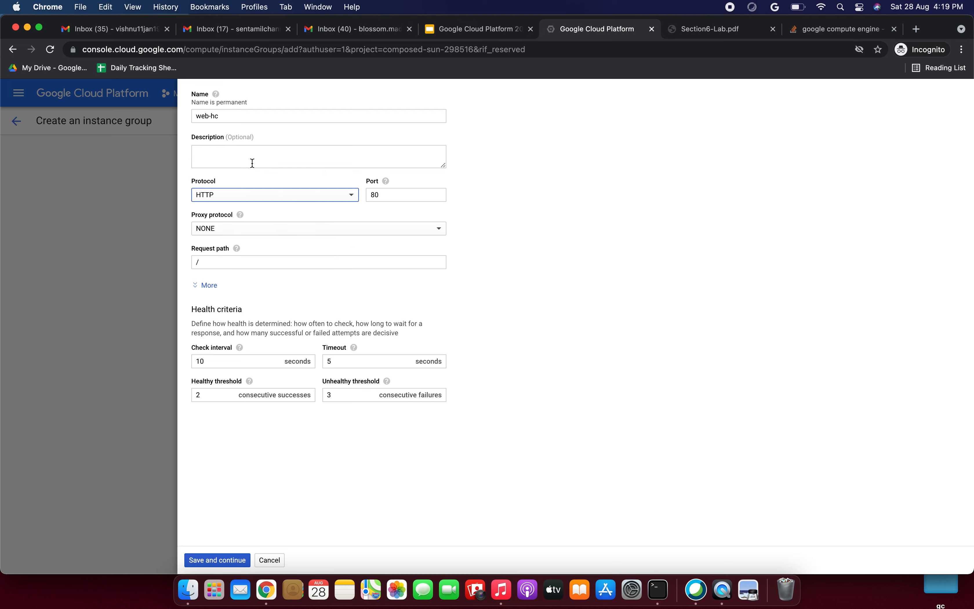
{"action": "left_click", "coordinate": [399, 195]}
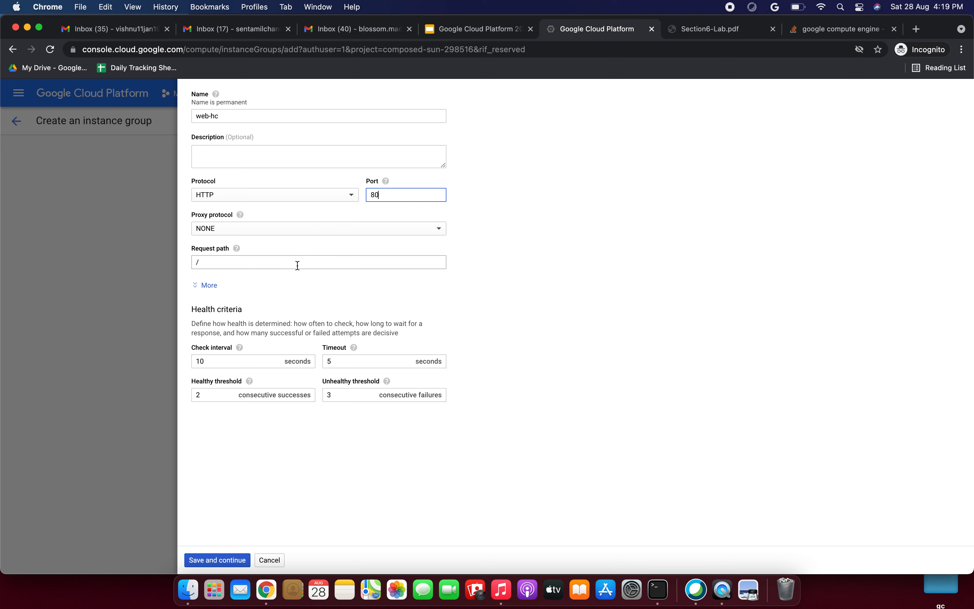
- Show the additional request options, keep the default request path and health criteria, and save the health check
{"action": "left_click", "coordinate": [215, 279]}
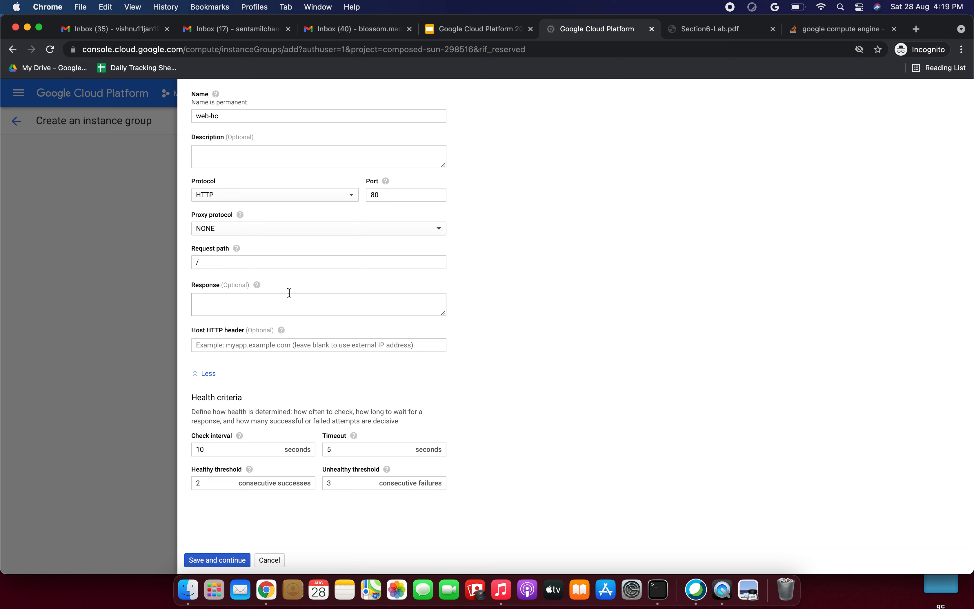
{"action": "double_click", "coordinate": [198, 262]}
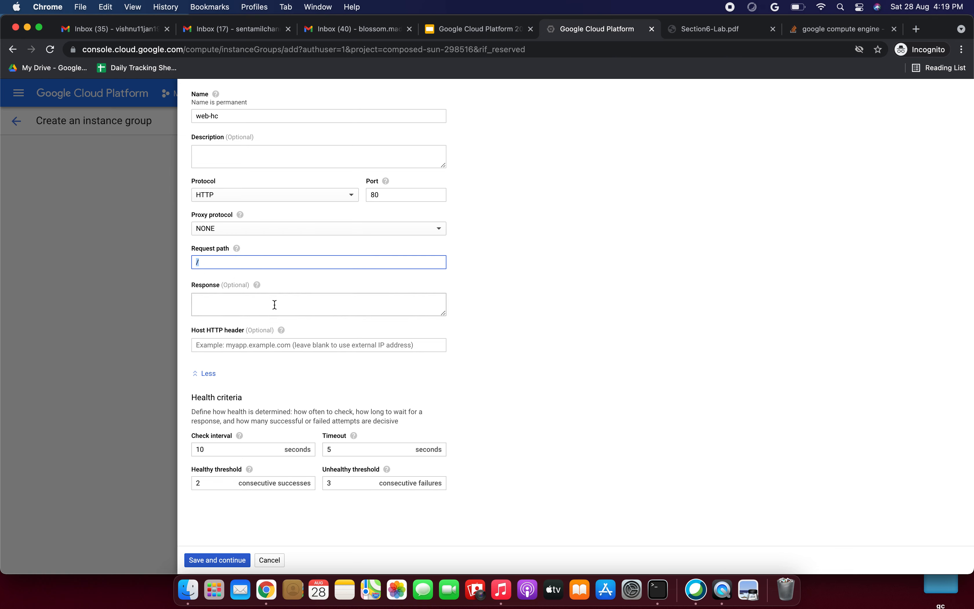
{"action": "left_click_drag", "start_coordinate": [197, 397], "coordinate": [240, 398]}
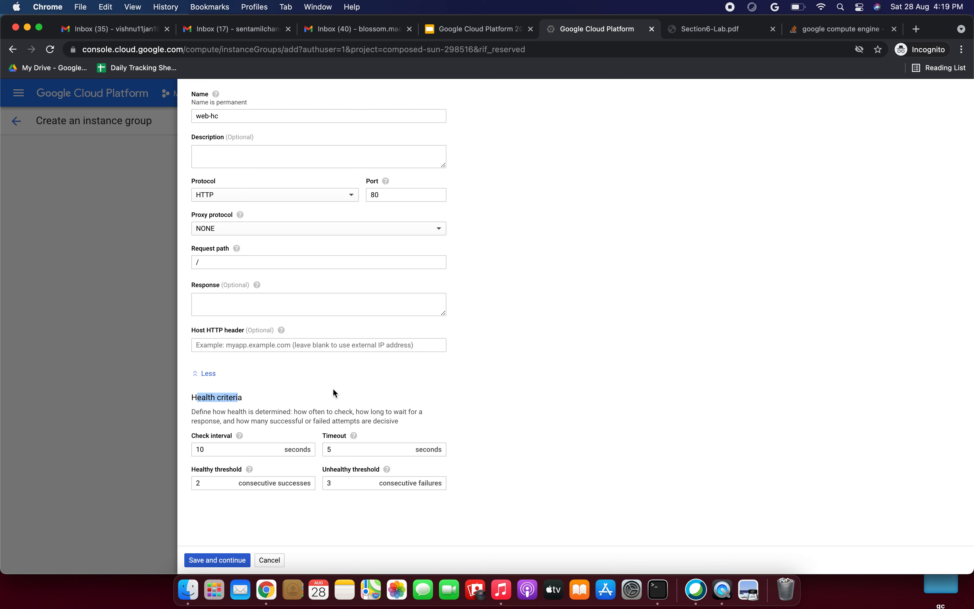
{"action": "left_click", "coordinate": [575, 366]}
{"action": "double_click", "coordinate": [245, 451]}
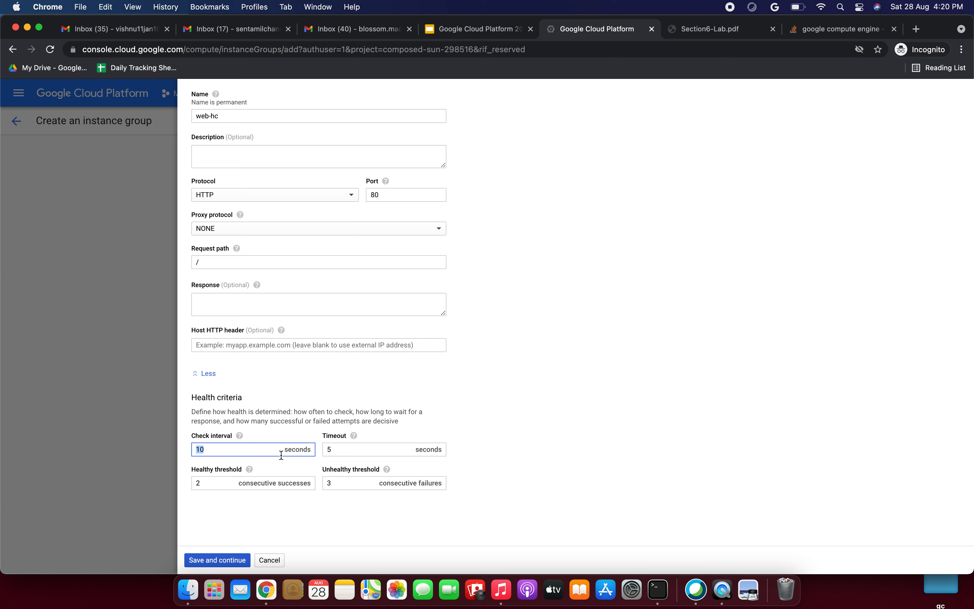
{"action": "left_click", "coordinate": [355, 447]}
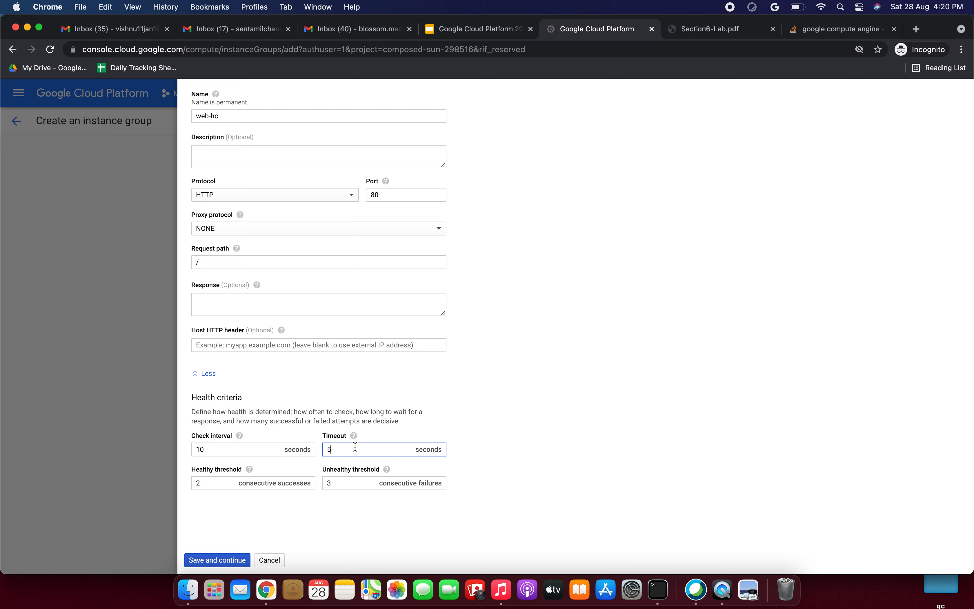
{"action": "left_click", "coordinate": [216, 484]}
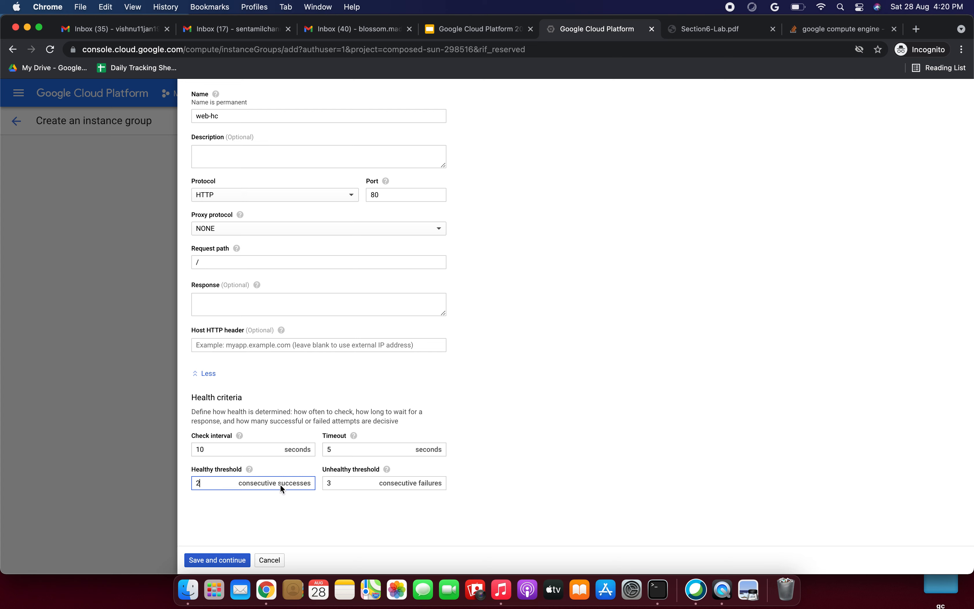
{"action": "left_click", "coordinate": [343, 484]}
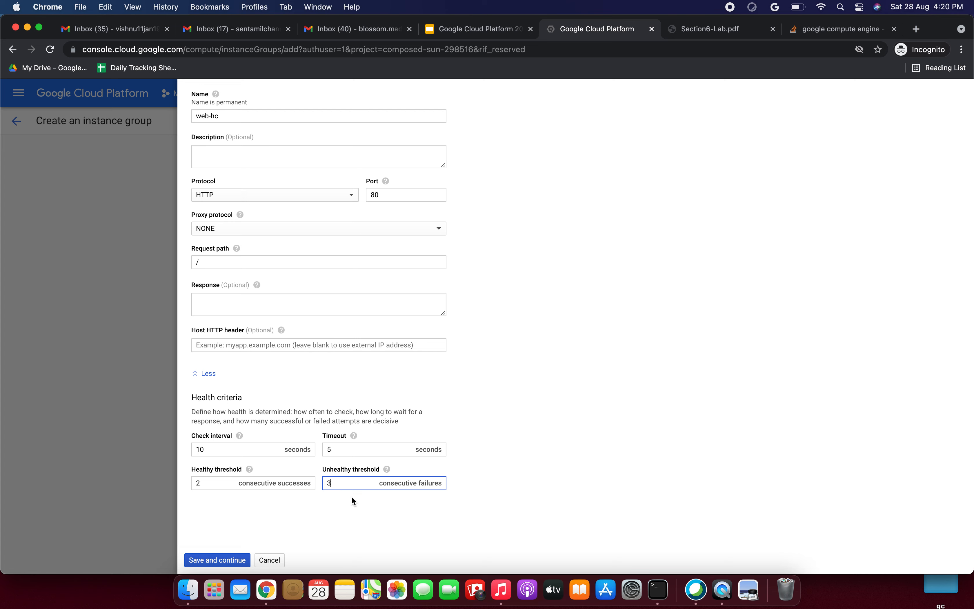
{"action": "left_click", "coordinate": [355, 508]}
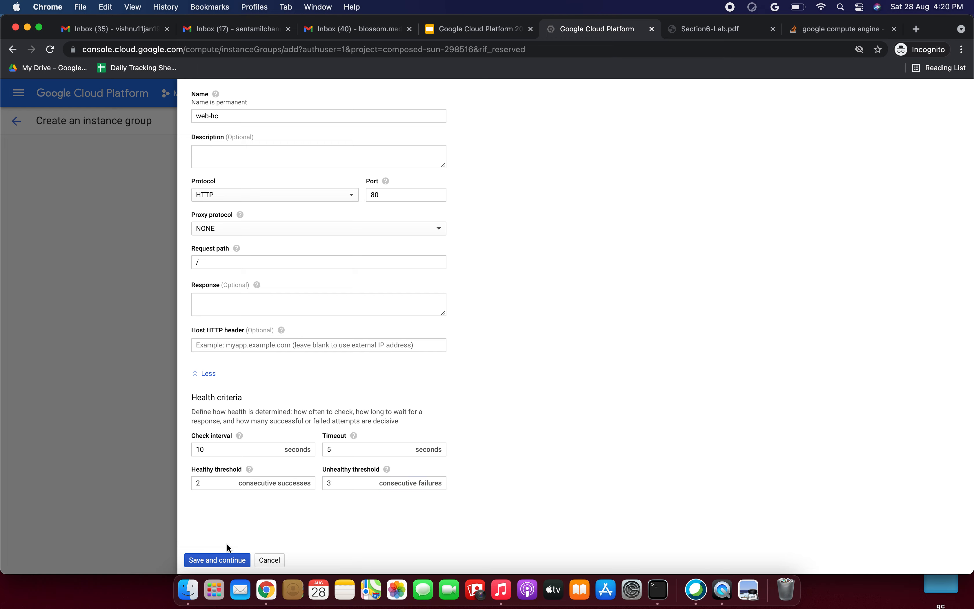
{"action": "left_click", "coordinate": [222, 560]}
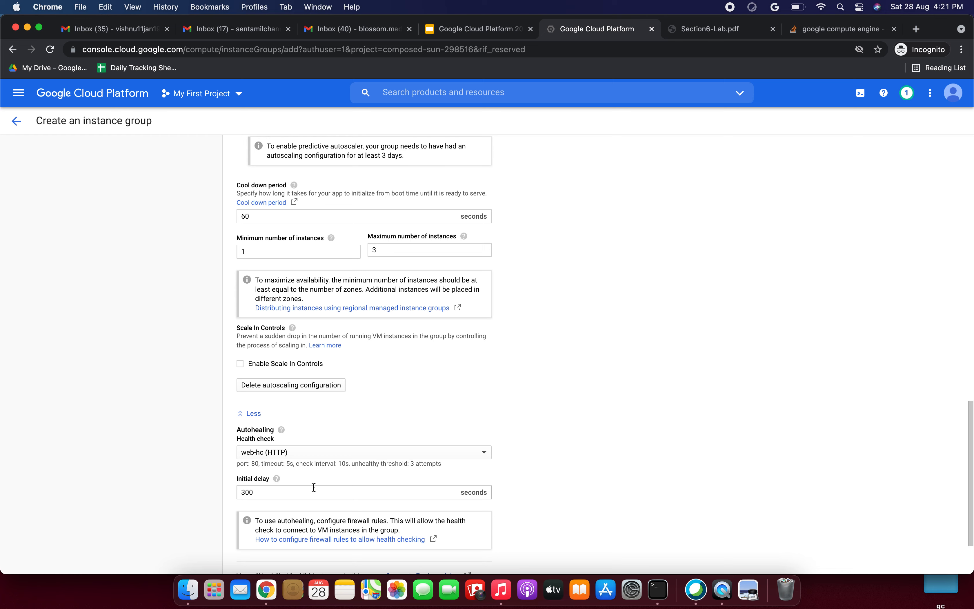
- Set the autohealing initial delay to 60 seconds and create the instance group
{"action": "double_click", "coordinate": [285, 495]}
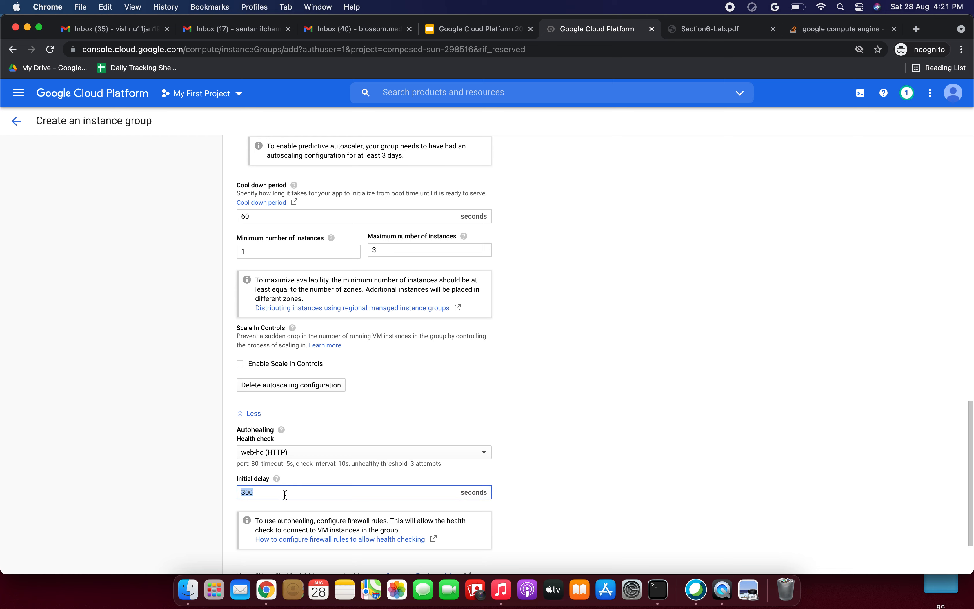
{"action": "type", "text": "60"}
{"action": "left_click", "coordinate": [580, 467]}
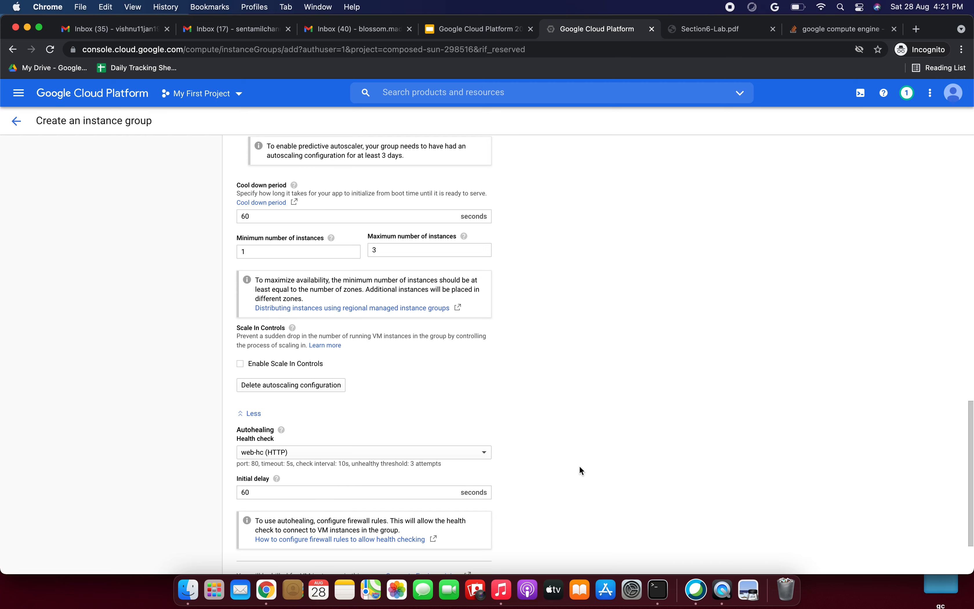
{"action": "scroll", "coordinate": [579, 467], "scroll_direction": "down", "scroll_amount": 2}
{"action": "left_click", "coordinate": [254, 517]}
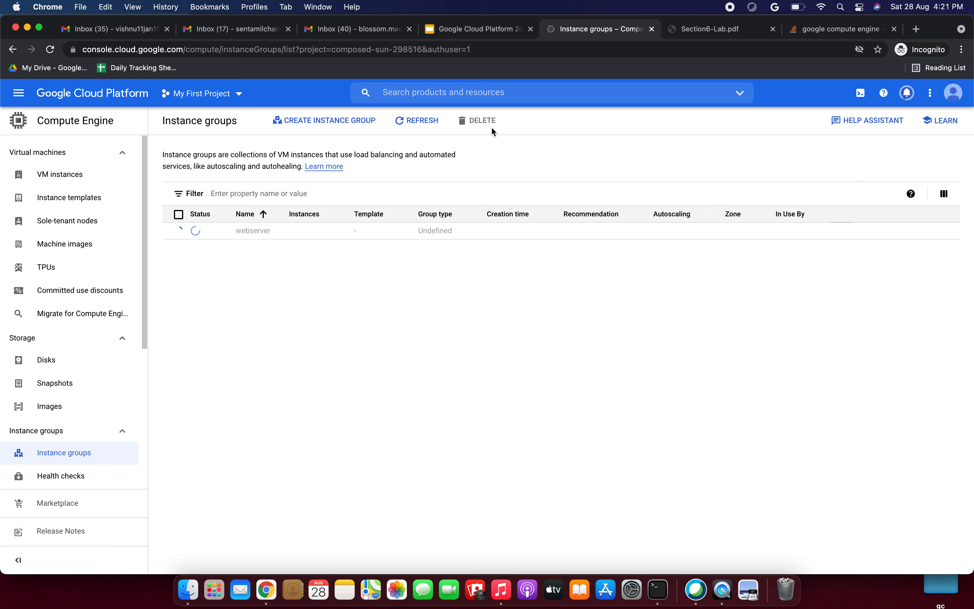
- Switch to the Google Slides presentation and open the Instance groups documentation linked on slide 155
{"action": "left_click", "coordinate": [470, 32]}
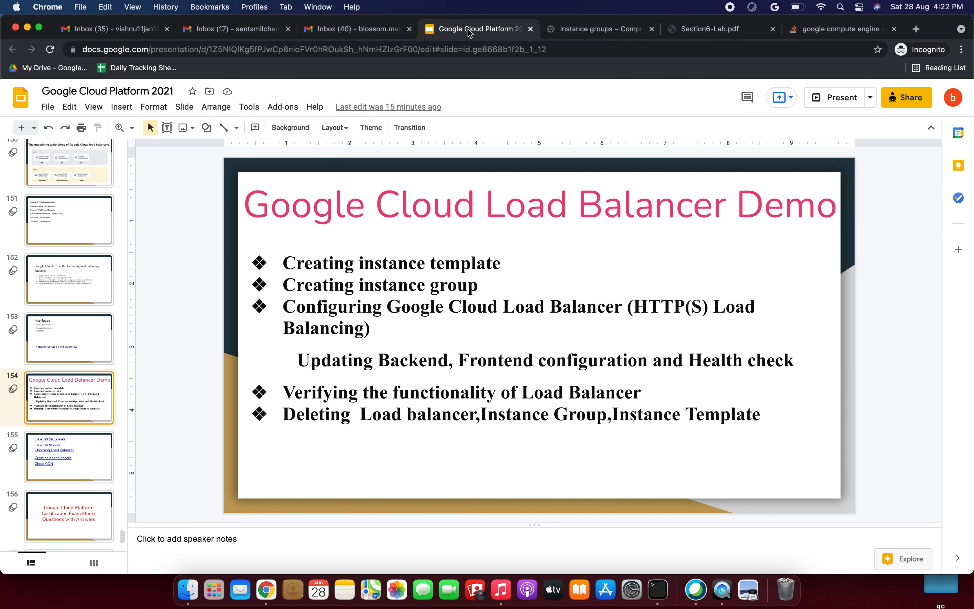
{"action": "left_click", "coordinate": [98, 446]}
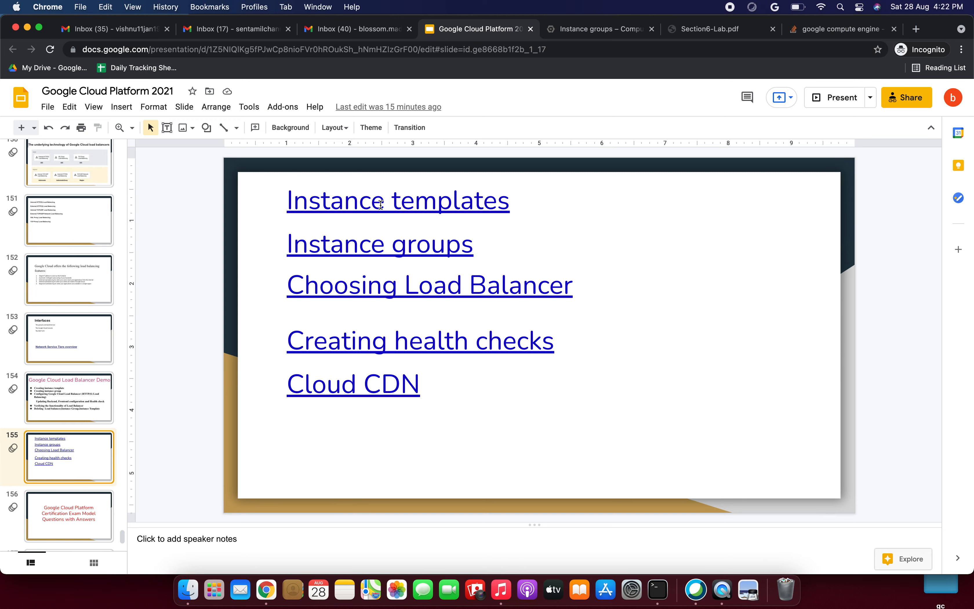
{"action": "left_click", "coordinate": [358, 206]}
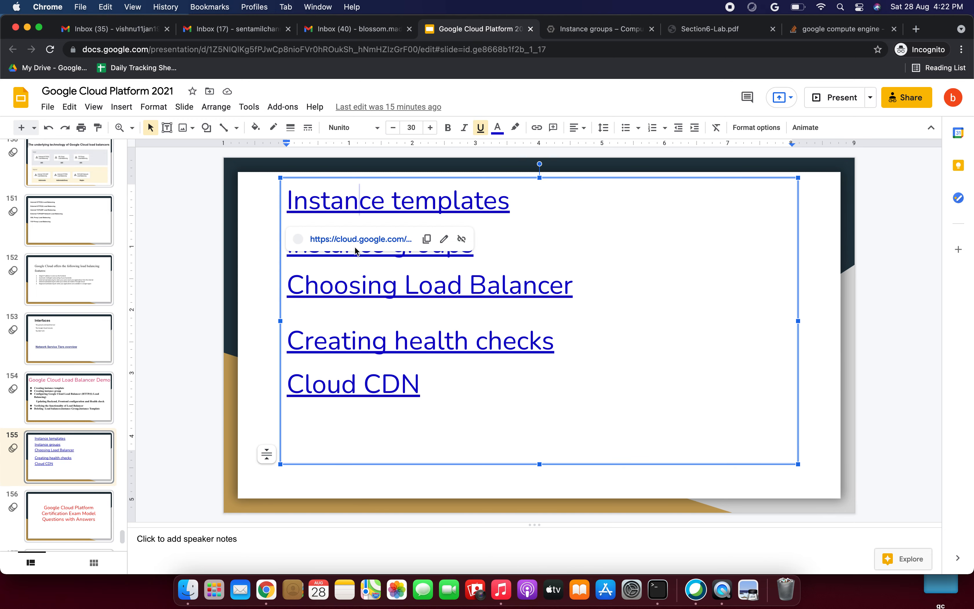
{"action": "left_click", "coordinate": [555, 242]}
{"action": "left_click", "coordinate": [430, 254]}
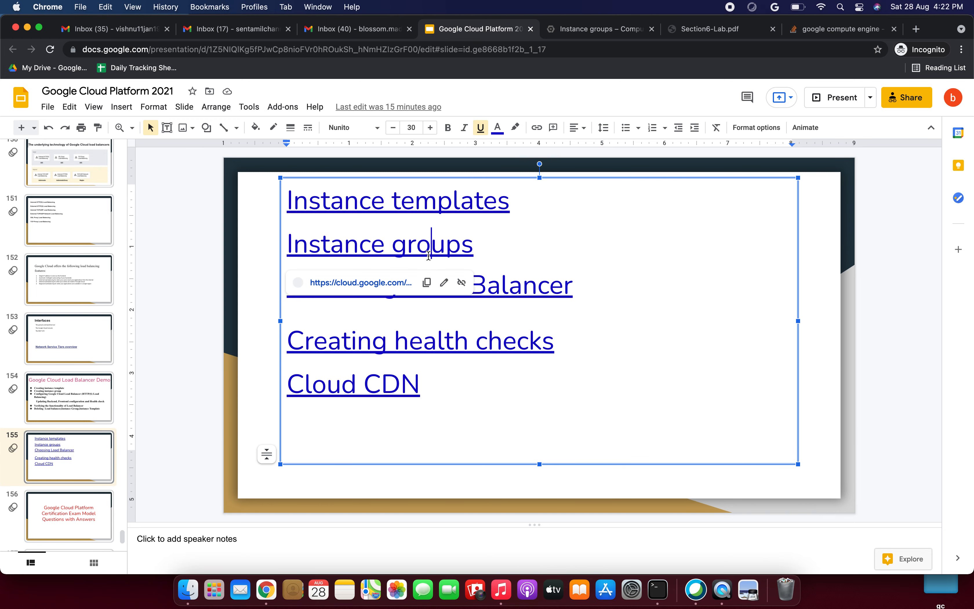
{"action": "left_click", "coordinate": [383, 281]}
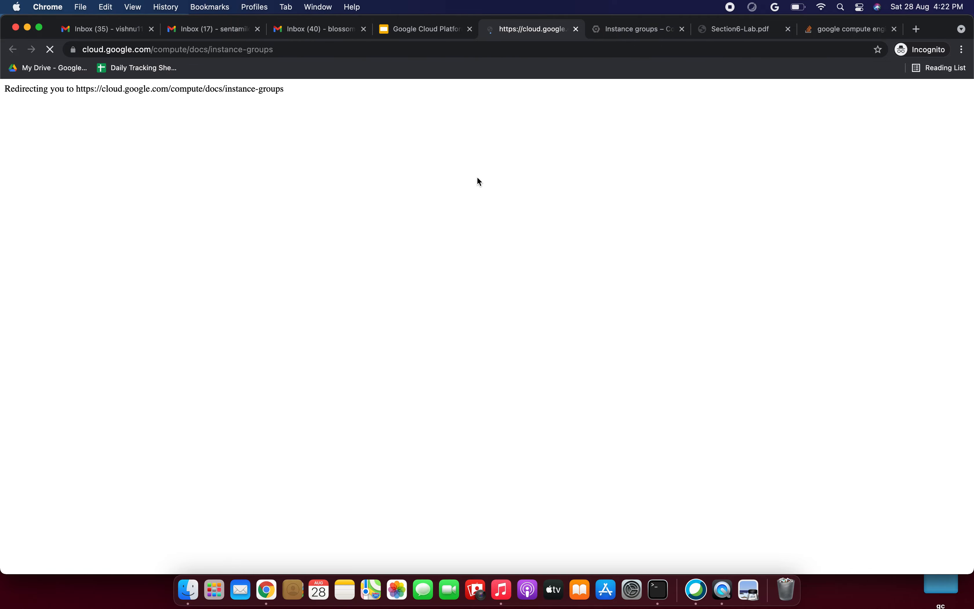
- Read the documentation's introduction to managed and unmanaged instance groups, the benefits of MIGs and the capabilities diagram
{"action": "scroll", "coordinate": [478, 265], "scroll_direction": "up", "scroll_amount": 5}
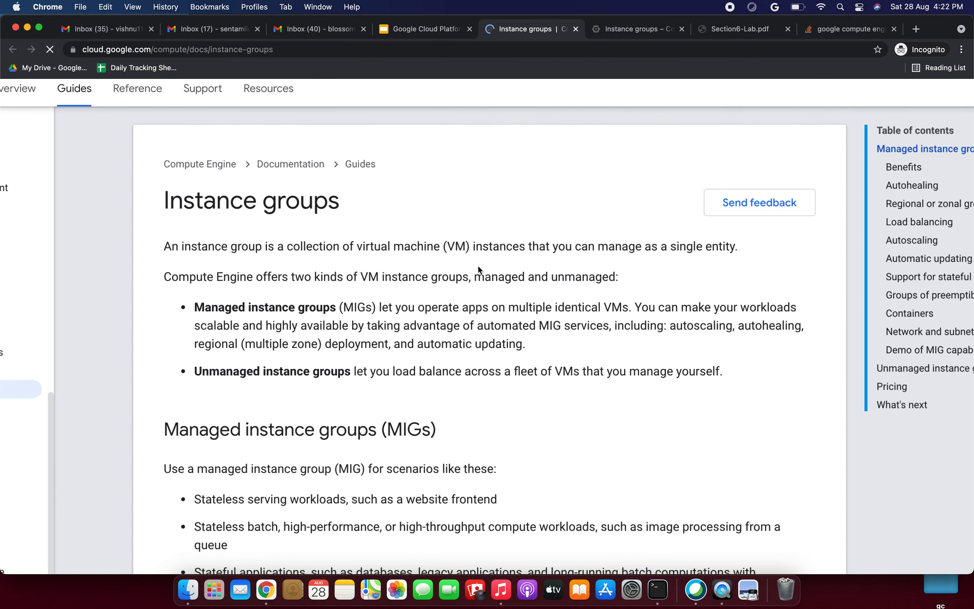
{"action": "scroll", "coordinate": [478, 265], "scroll_direction": "down", "scroll_amount": 5}
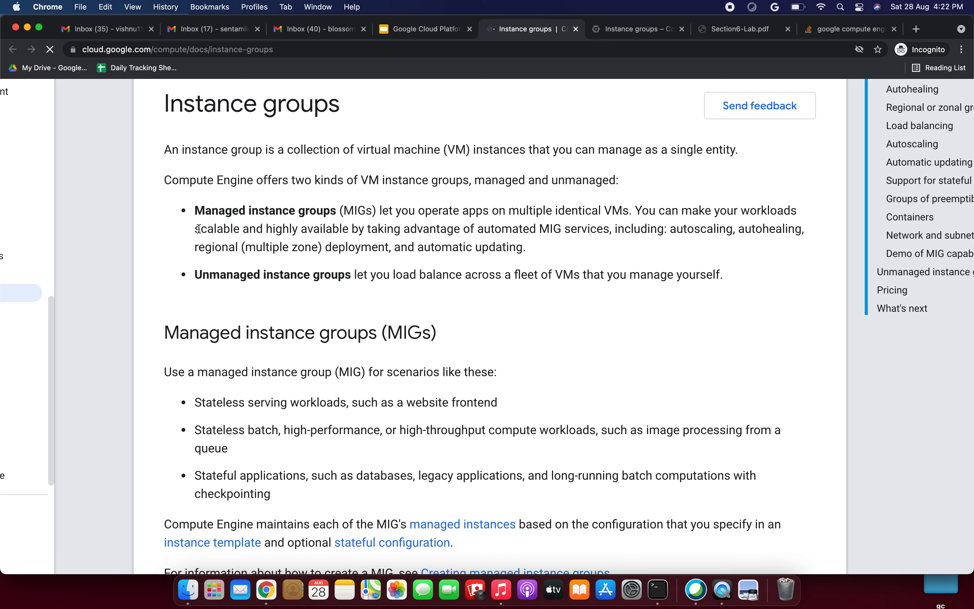
{"action": "scroll", "coordinate": [290, 266], "scroll_direction": "down", "scroll_amount": 3}
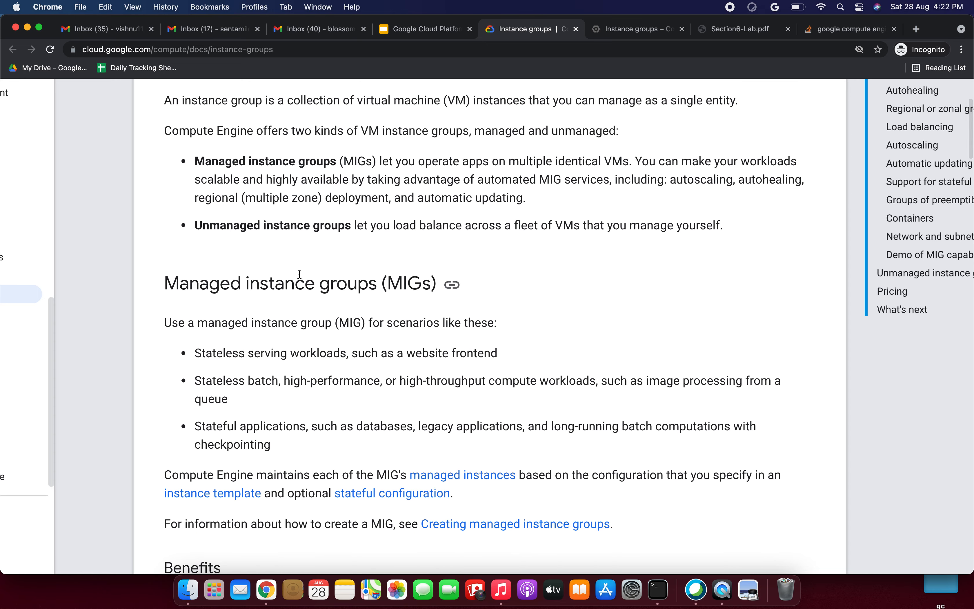
{"action": "scroll", "coordinate": [300, 273], "scroll_direction": "down", "scroll_amount": 5}
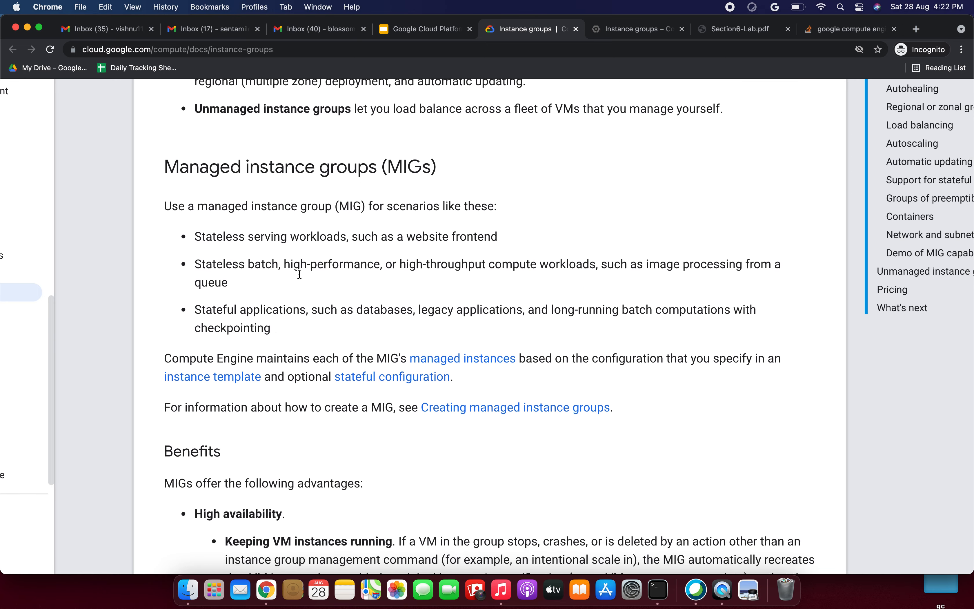
{"action": "scroll", "coordinate": [299, 273], "scroll_direction": "down", "scroll_amount": 2}
{"action": "scroll", "coordinate": [300, 274], "scroll_direction": "down", "scroll_amount": 10}
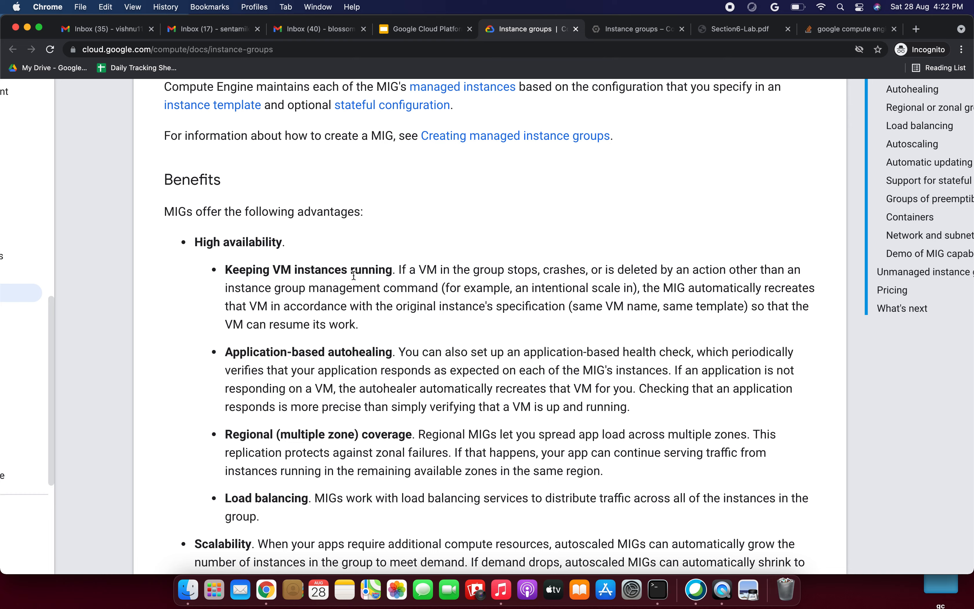
{"action": "scroll", "coordinate": [354, 275], "scroll_direction": "down", "scroll_amount": 4}
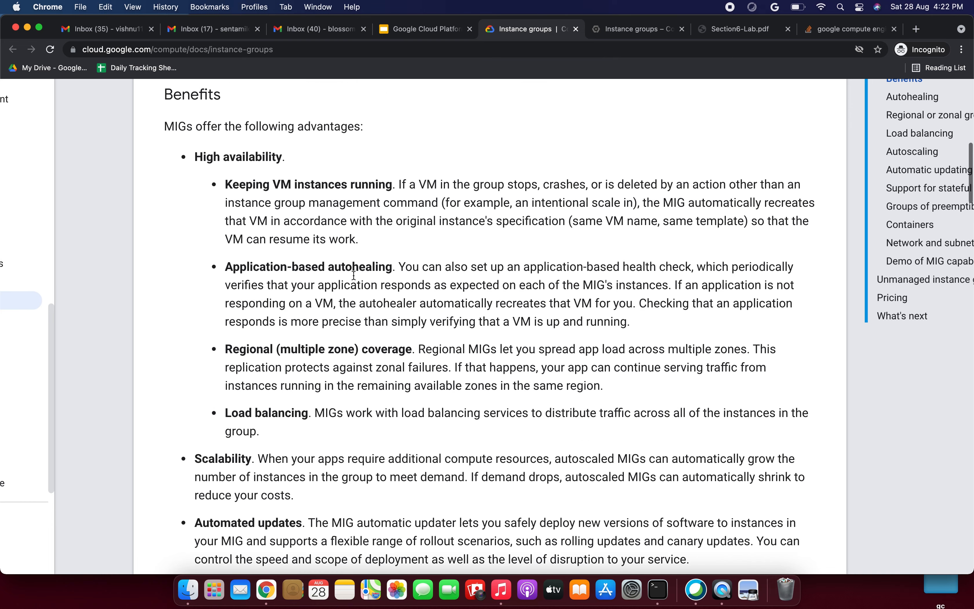
{"action": "scroll", "coordinate": [354, 275], "scroll_direction": "down", "scroll_amount": 4}
{"action": "scroll", "coordinate": [367, 334], "scroll_direction": "down", "scroll_amount": 5}
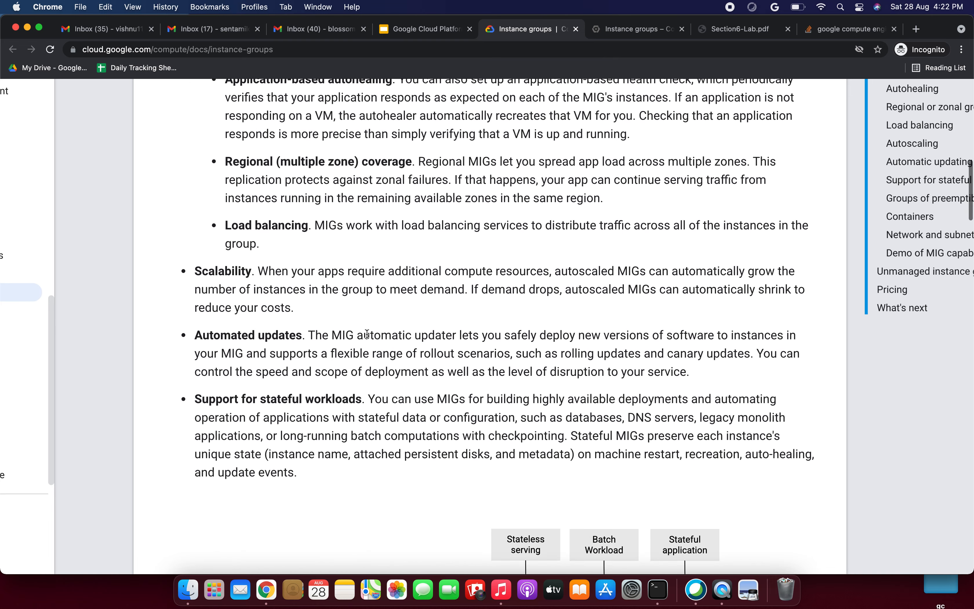
{"action": "scroll", "coordinate": [368, 338], "scroll_direction": "down", "scroll_amount": 15}
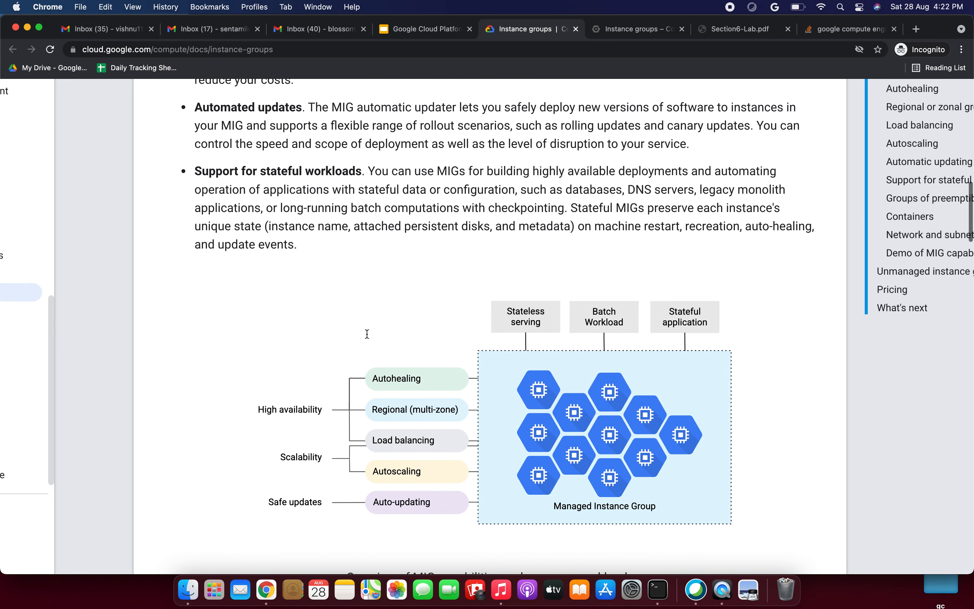
{"action": "scroll", "coordinate": [369, 339], "scroll_direction": "down", "scroll_amount": 5}
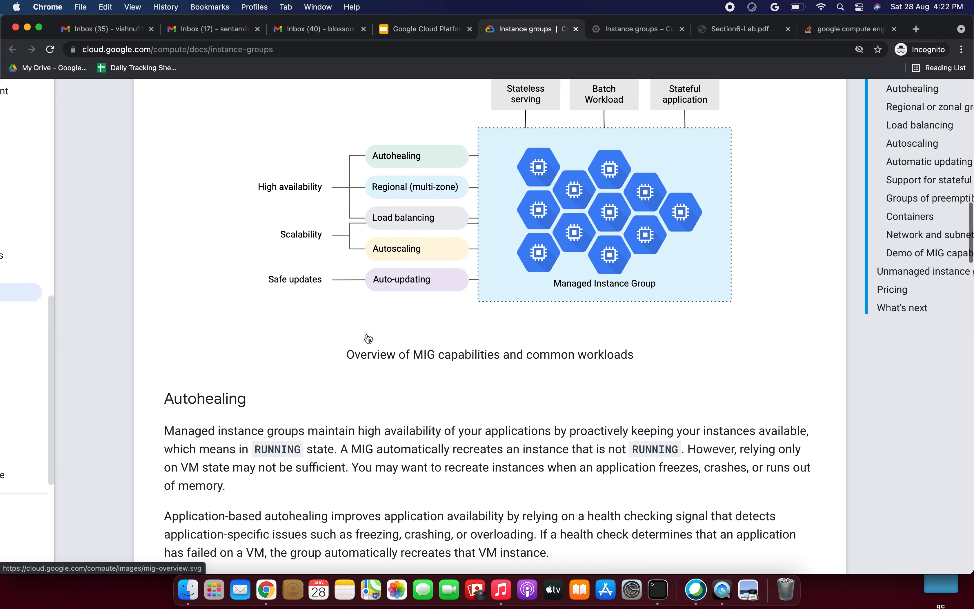
- Read the documentation sections on autohealing, health checking, regional or zonal groups and load balancing
{"action": "scroll", "coordinate": [369, 338], "scroll_direction": "down", "scroll_amount": 3}
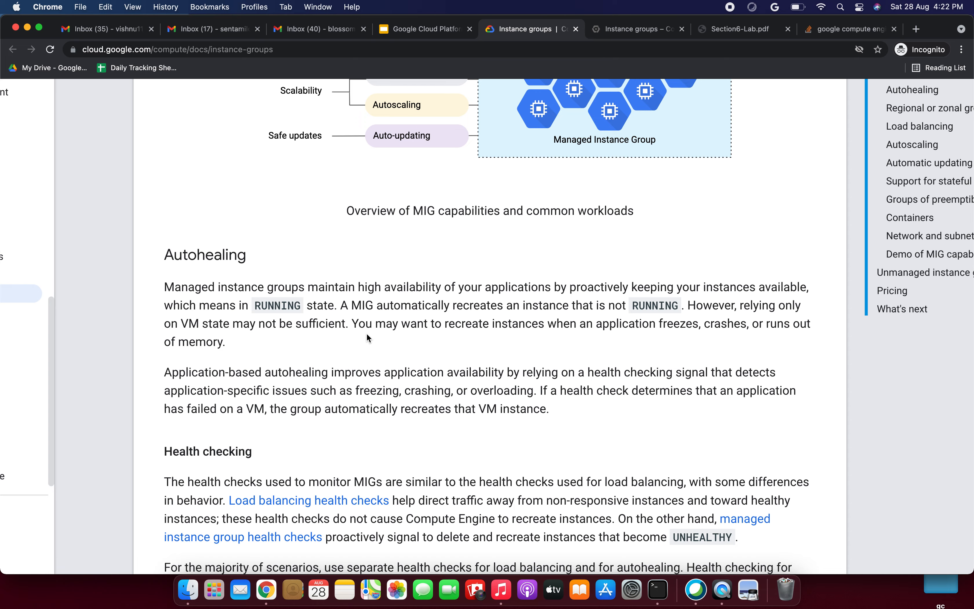
{"action": "scroll", "coordinate": [367, 334], "scroll_direction": "down", "scroll_amount": 5}
{"action": "scroll", "coordinate": [367, 334], "scroll_direction": "down", "scroll_amount": 3}
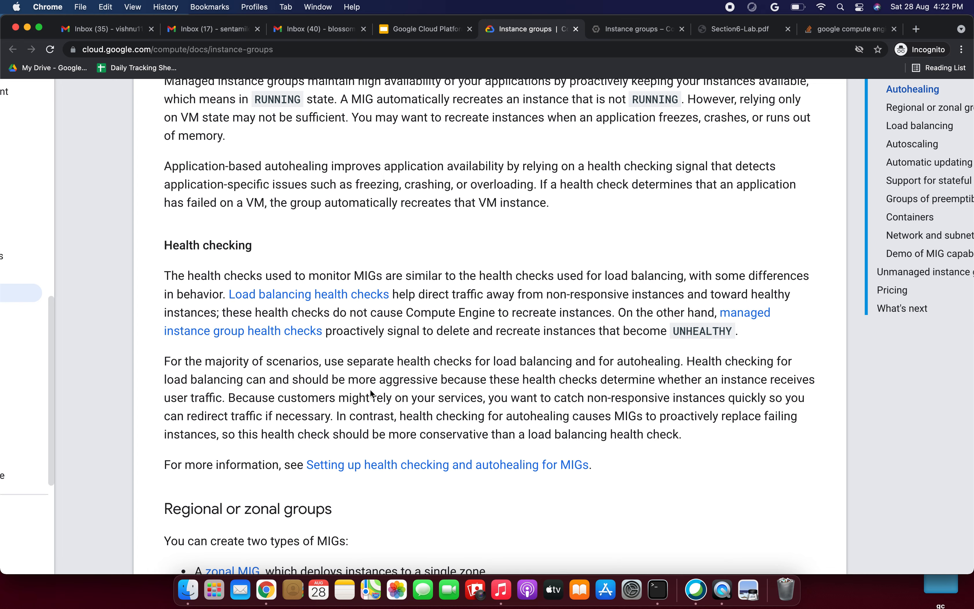
{"action": "scroll", "coordinate": [370, 390], "scroll_direction": "down", "scroll_amount": 1}
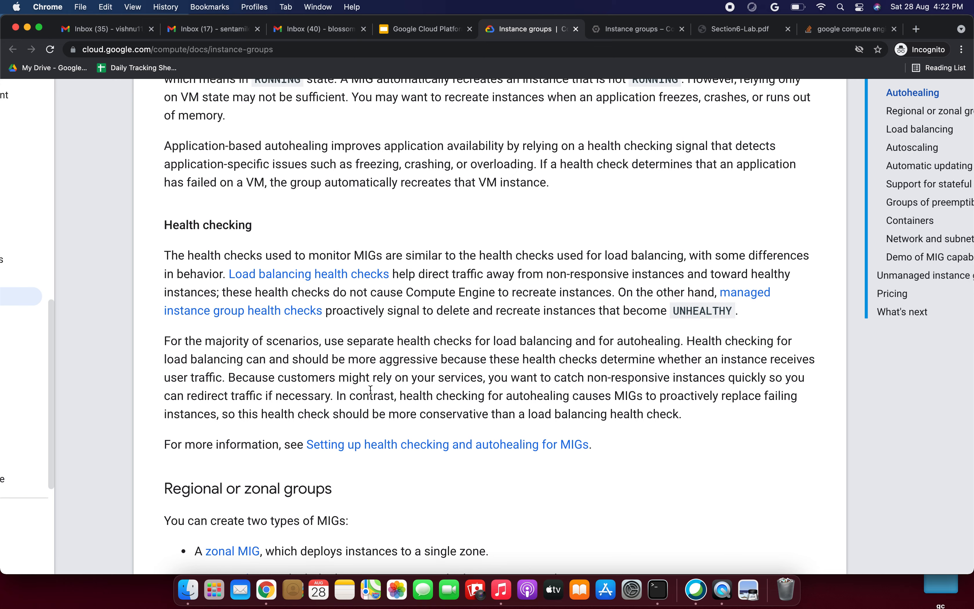
{"action": "scroll", "coordinate": [370, 390], "scroll_direction": "down", "scroll_amount": 10}
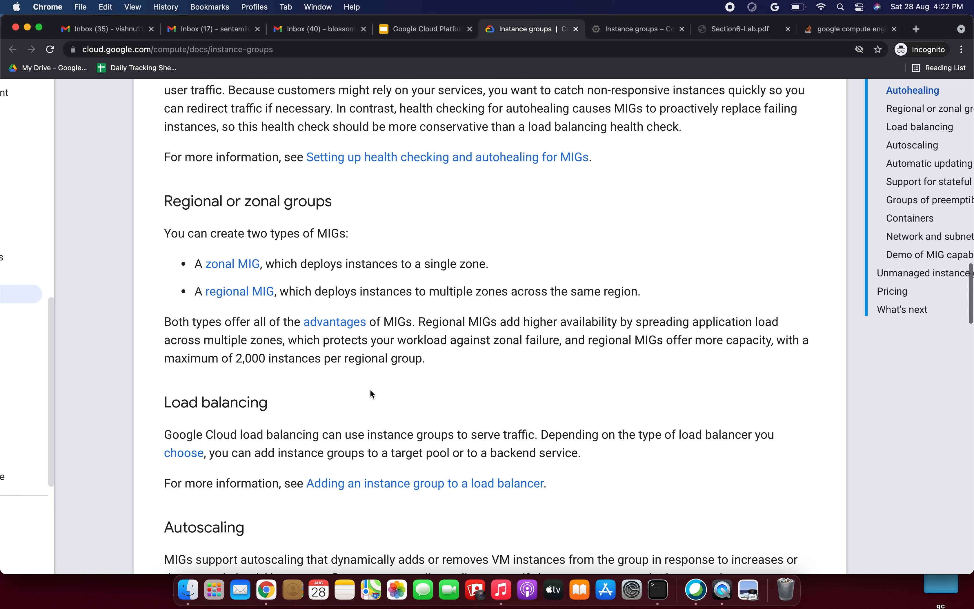
{"action": "scroll", "coordinate": [370, 390], "scroll_direction": "down", "scroll_amount": 2}
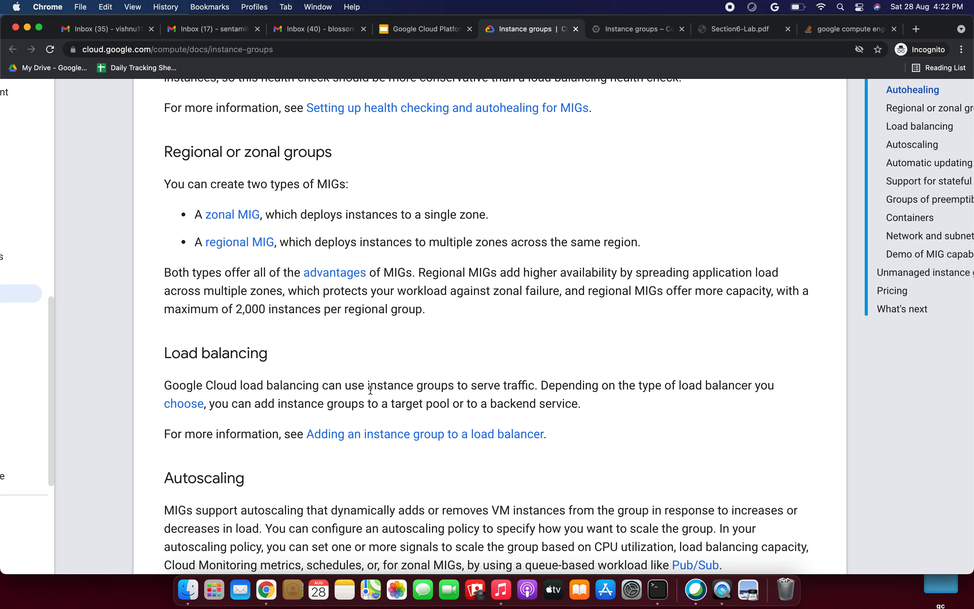
{"action": "scroll", "coordinate": [371, 390], "scroll_direction": "down", "scroll_amount": 3}
{"action": "scroll", "coordinate": [372, 382], "scroll_direction": "down", "scroll_amount": 2}
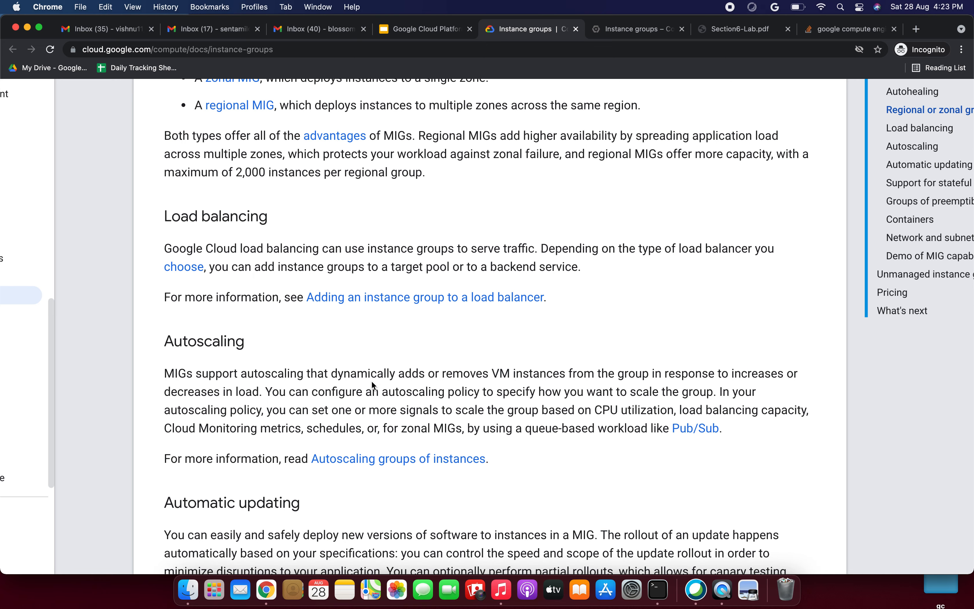
- Read the documentation from autoscaling and automatic updating through stateful workloads, preemptible instances, containers and networks to the end of the page
{"action": "scroll", "coordinate": [372, 382], "scroll_direction": "down", "scroll_amount": 3}
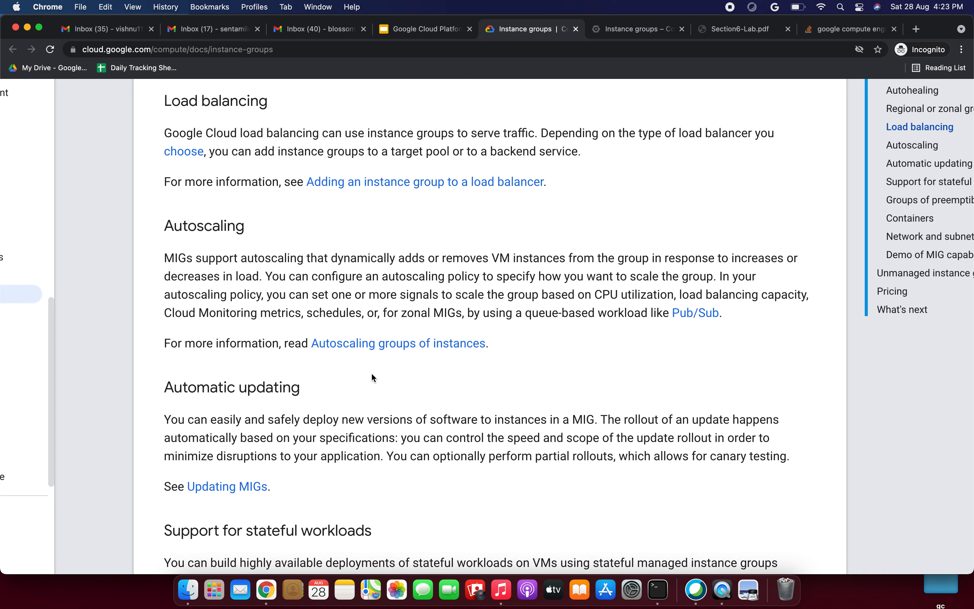
{"action": "scroll", "coordinate": [373, 378], "scroll_direction": "down", "scroll_amount": 3}
{"action": "scroll", "coordinate": [372, 366], "scroll_direction": "up", "scroll_amount": 1}
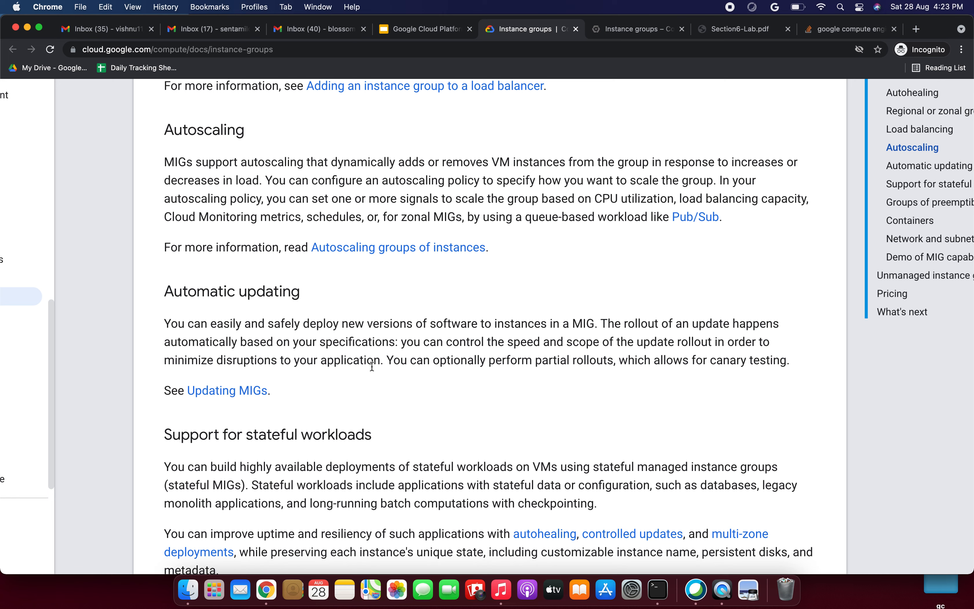
{"action": "scroll", "coordinate": [372, 366], "scroll_direction": "down", "scroll_amount": 3}
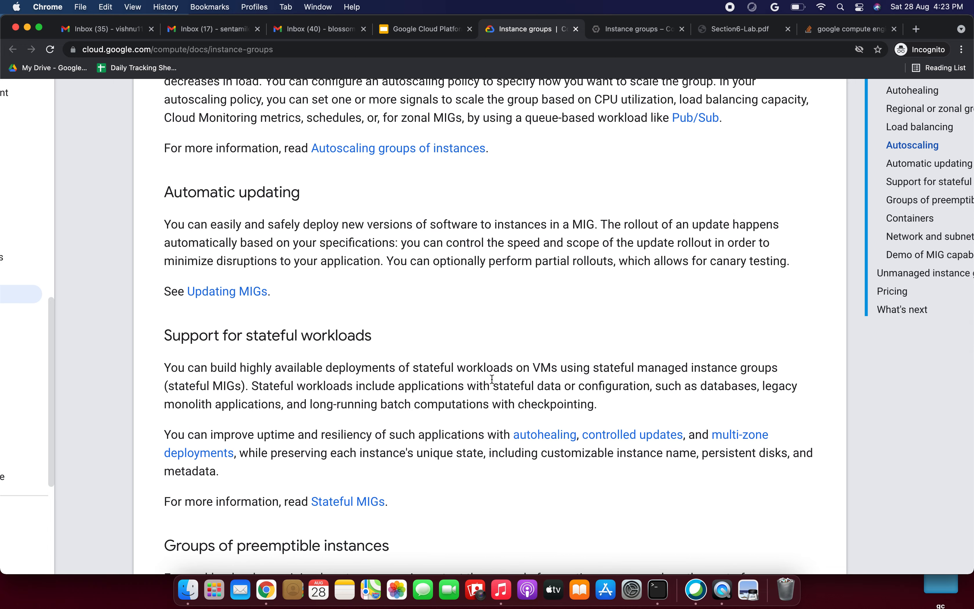
{"action": "scroll", "coordinate": [492, 378], "scroll_direction": "down", "scroll_amount": 7}
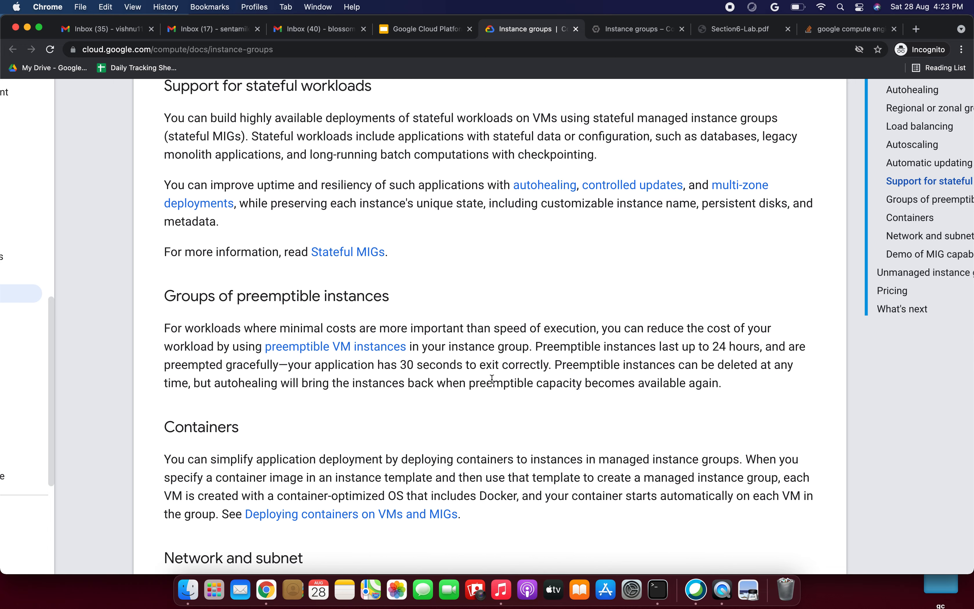
{"action": "scroll", "coordinate": [492, 379], "scroll_direction": "down", "scroll_amount": 3}
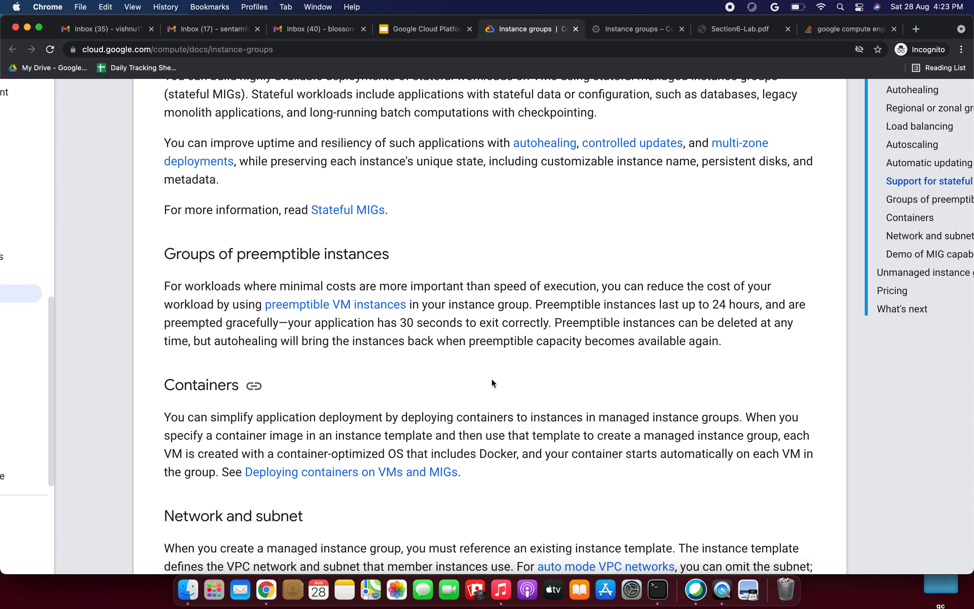
{"action": "scroll", "coordinate": [495, 383], "scroll_direction": "down", "scroll_amount": 1}
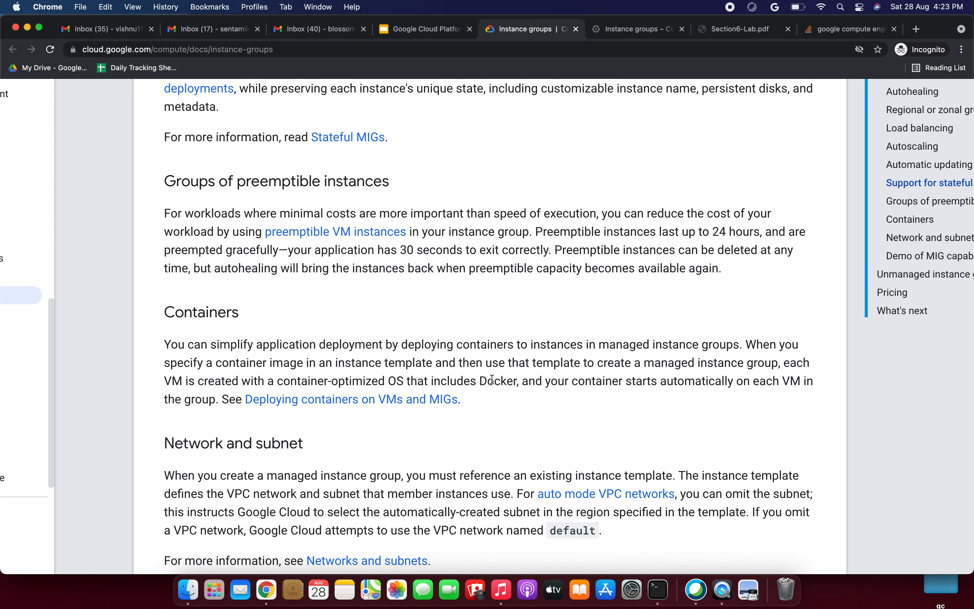
{"action": "scroll", "coordinate": [492, 379], "scroll_direction": "down", "scroll_amount": 1}
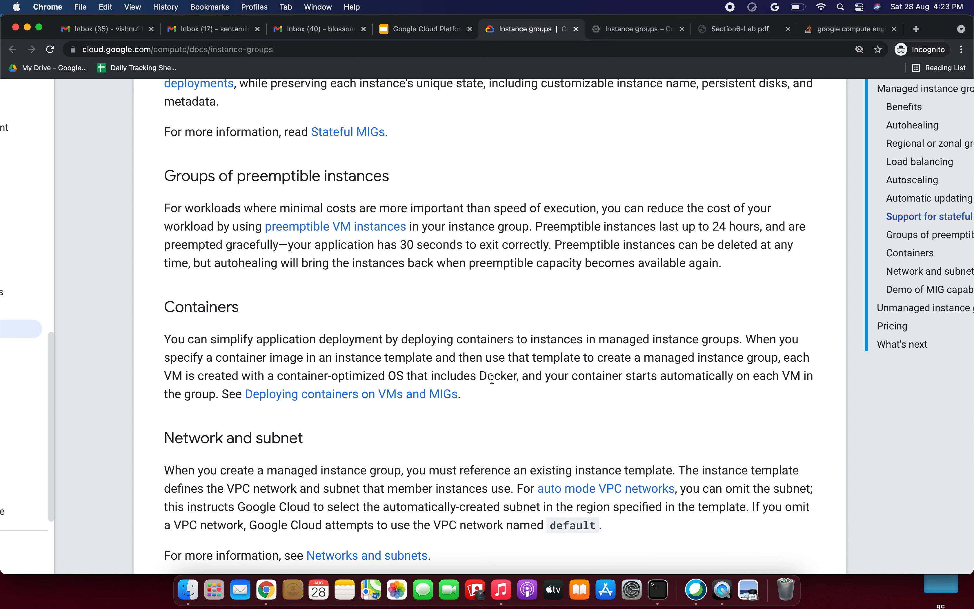
{"action": "scroll", "coordinate": [491, 378], "scroll_direction": "down", "scroll_amount": 10}
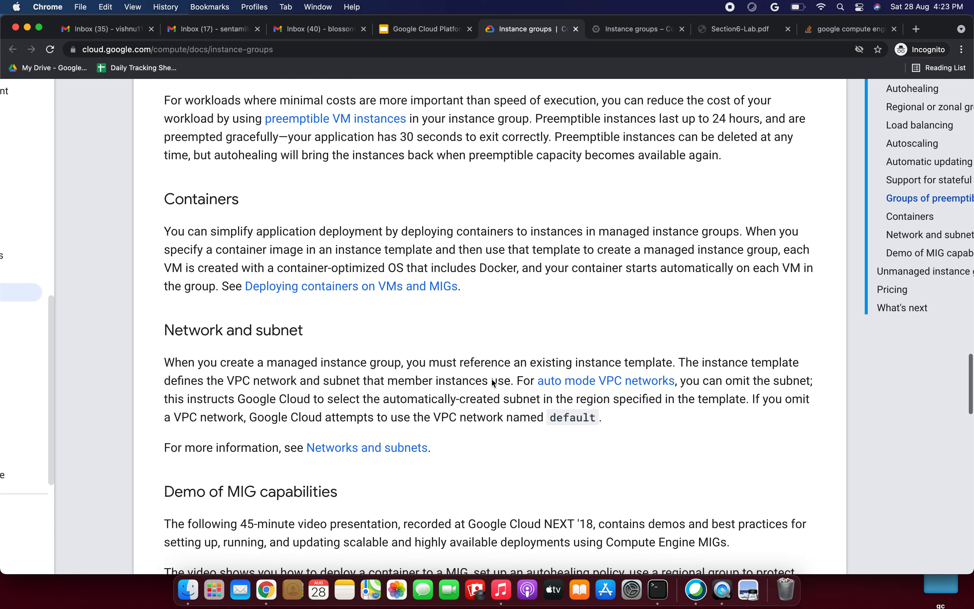
{"action": "scroll", "coordinate": [492, 380], "scroll_direction": "down", "scroll_amount": 20}
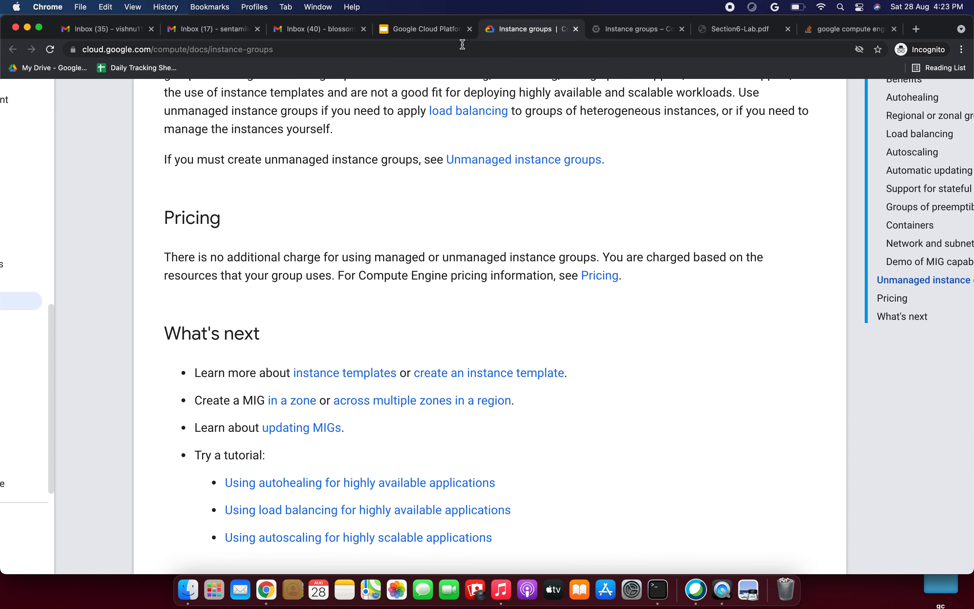
- Refresh the instance groups list in the Cloud Console, and return to the Google Cloud Load Balancer Demo slide in Google Slides
{"action": "left_click", "coordinate": [630, 29]}
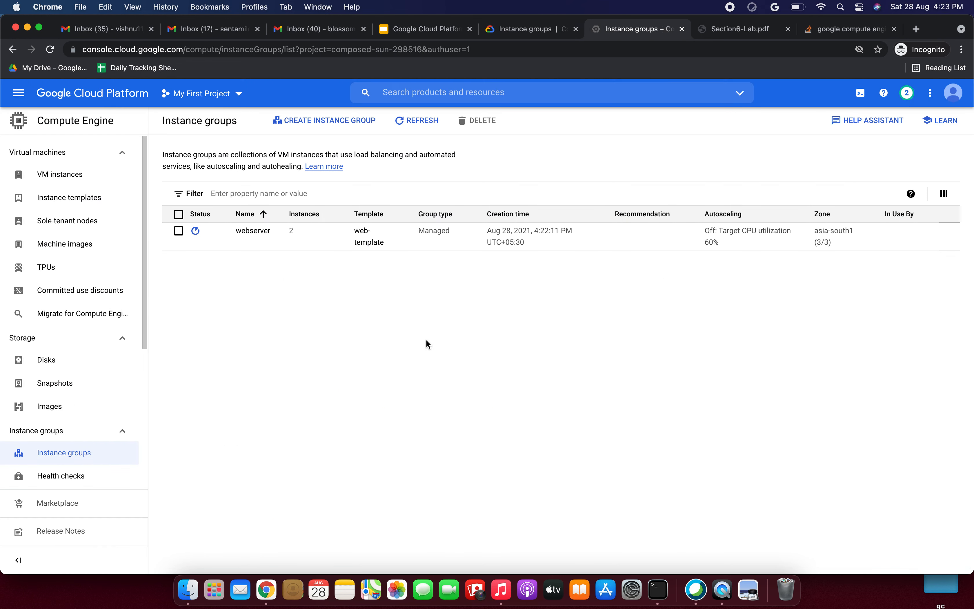
{"action": "left_click", "coordinate": [417, 120]}
{"action": "left_click", "coordinate": [421, 29]}
{"action": "left_click", "coordinate": [90, 350]}
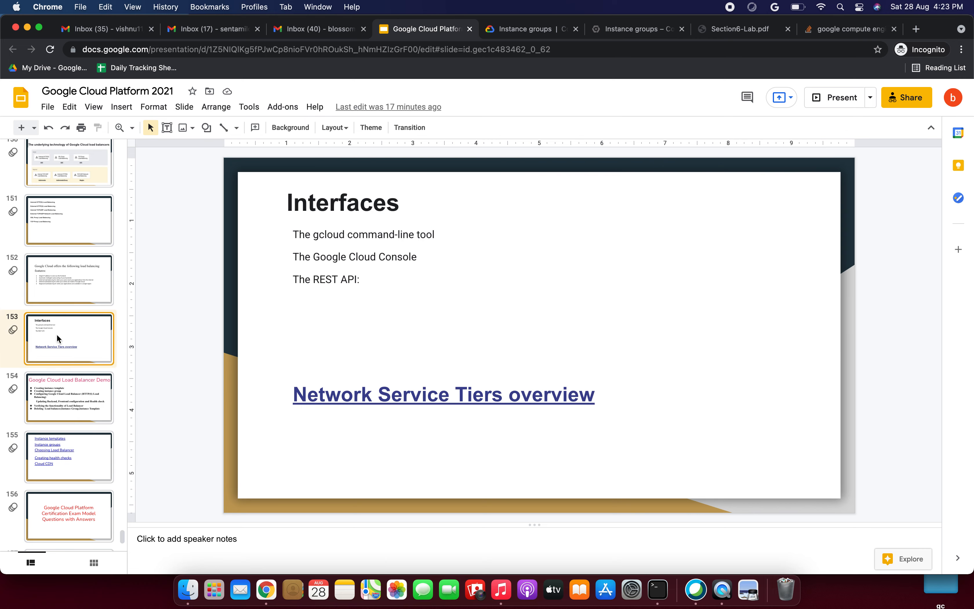
{"action": "left_click", "coordinate": [78, 390]}
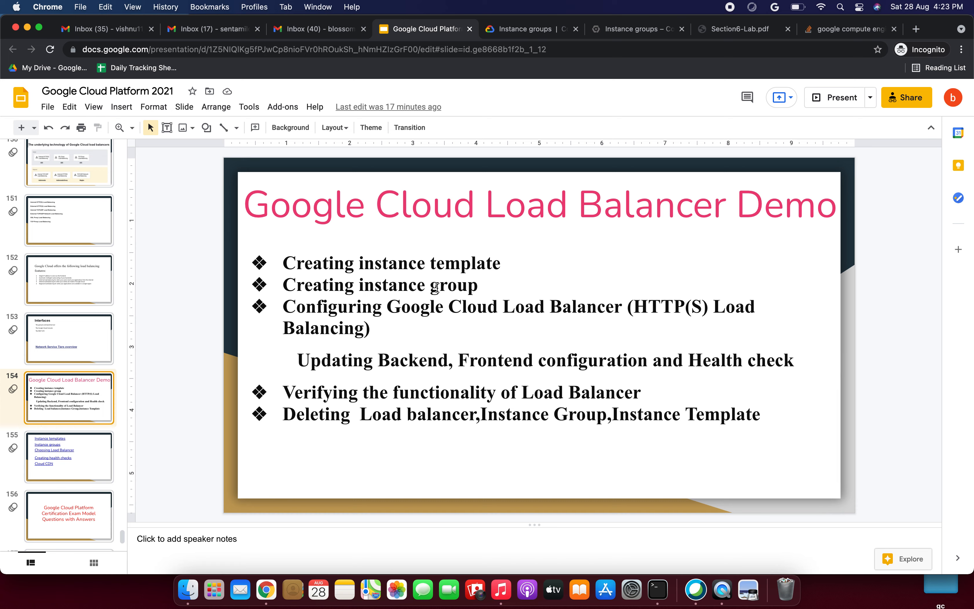
- Switch to the Google Cloud Console and open the Load balancing page of Network services
{"action": "left_click", "coordinate": [626, 28]}
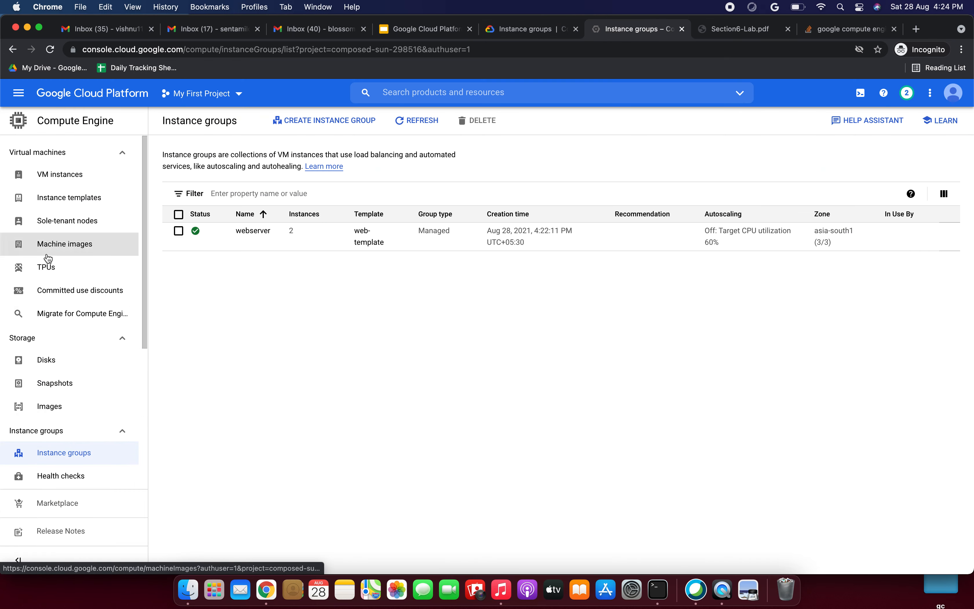
{"action": "left_click", "coordinate": [18, 93]}
{"action": "mouse_move", "coordinate": [76, 326]}
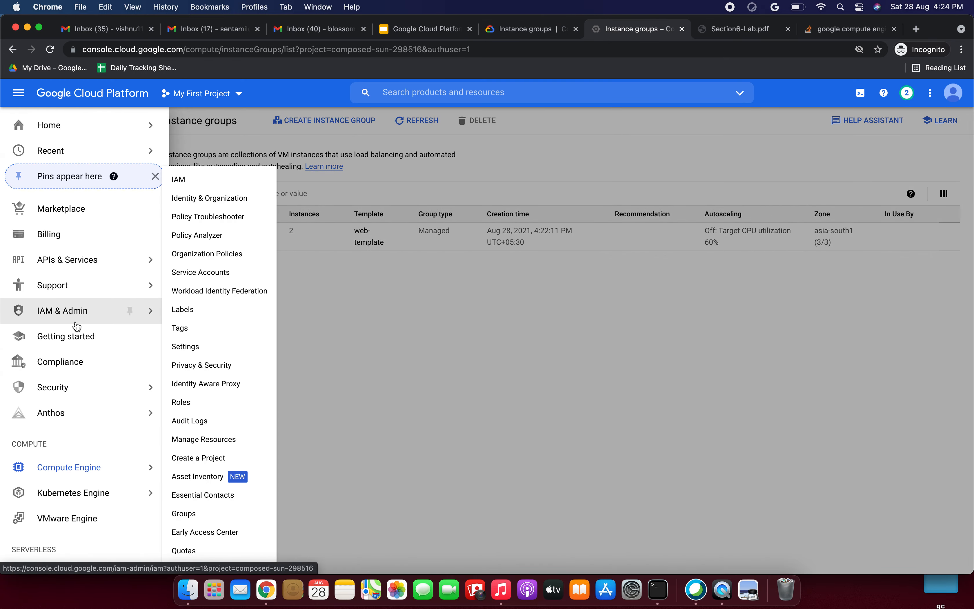
{"action": "scroll", "coordinate": [82, 479], "scroll_direction": "down", "scroll_amount": 10}
{"action": "scroll", "coordinate": [82, 480], "scroll_direction": "down", "scroll_amount": 7}
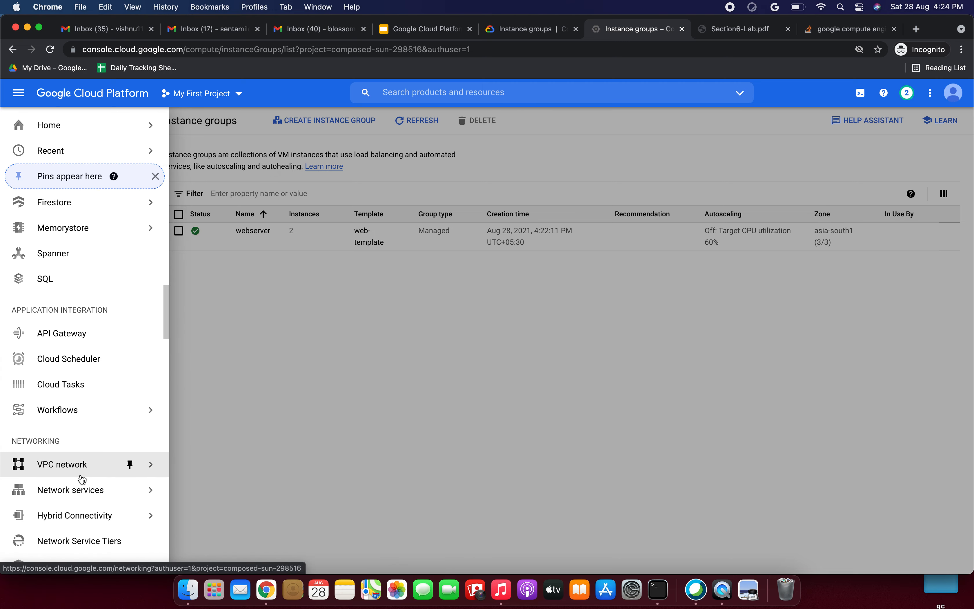
{"action": "scroll", "coordinate": [82, 479], "scroll_direction": "down", "scroll_amount": 3}
{"action": "mouse_move", "coordinate": [80, 376]}
{"action": "left_click", "coordinate": [209, 375]}
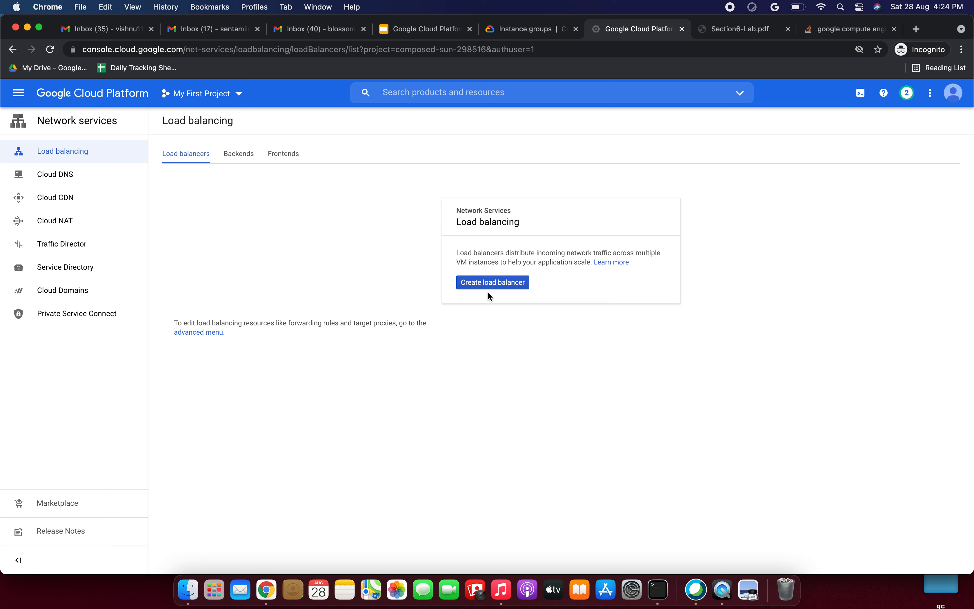
- Start a new HTTP(S) load balancer configuration for traffic from Internet to my VMs
{"action": "left_click", "coordinate": [482, 283]}
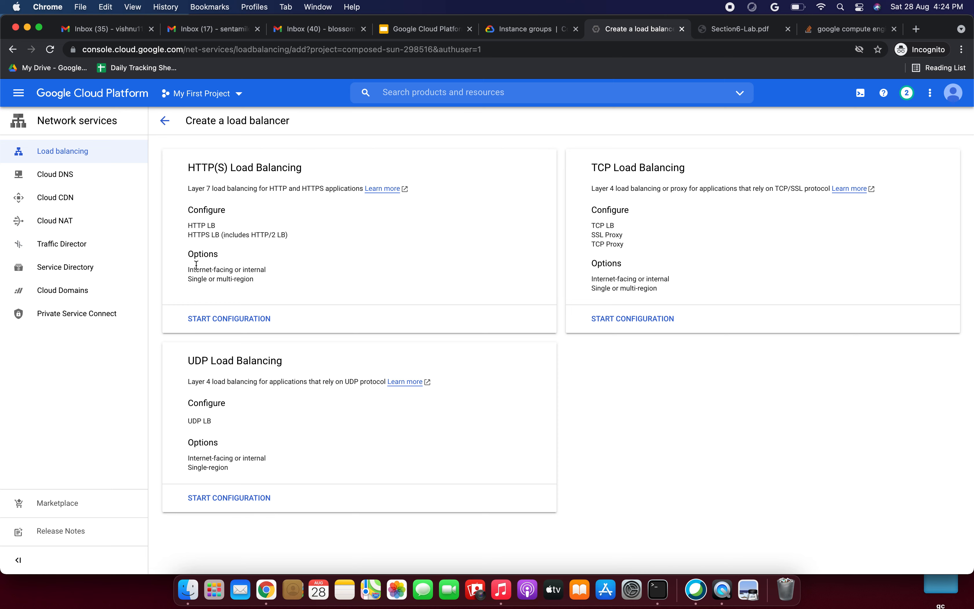
{"action": "left_click", "coordinate": [234, 321]}
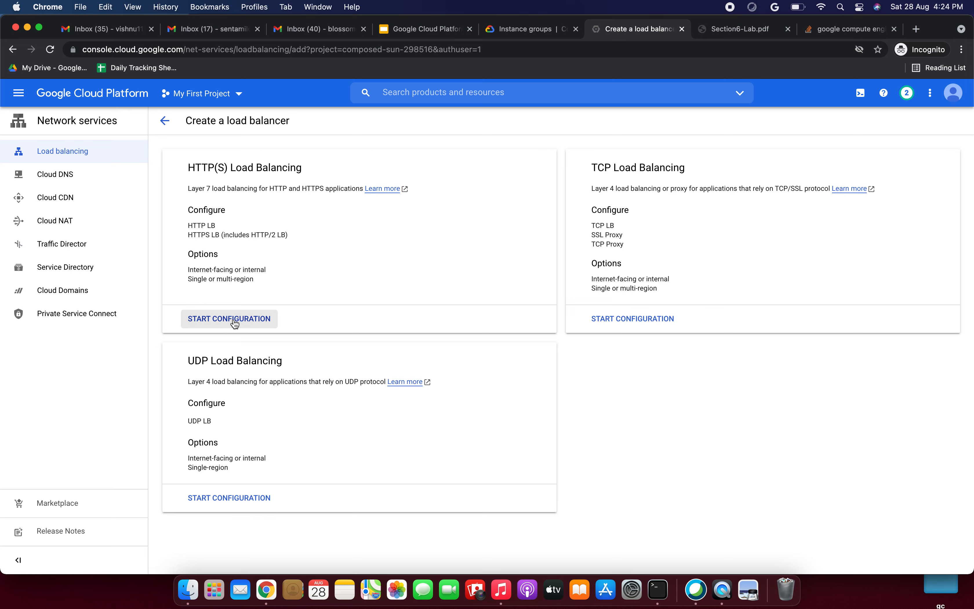
{"action": "left_click", "coordinate": [232, 320]}
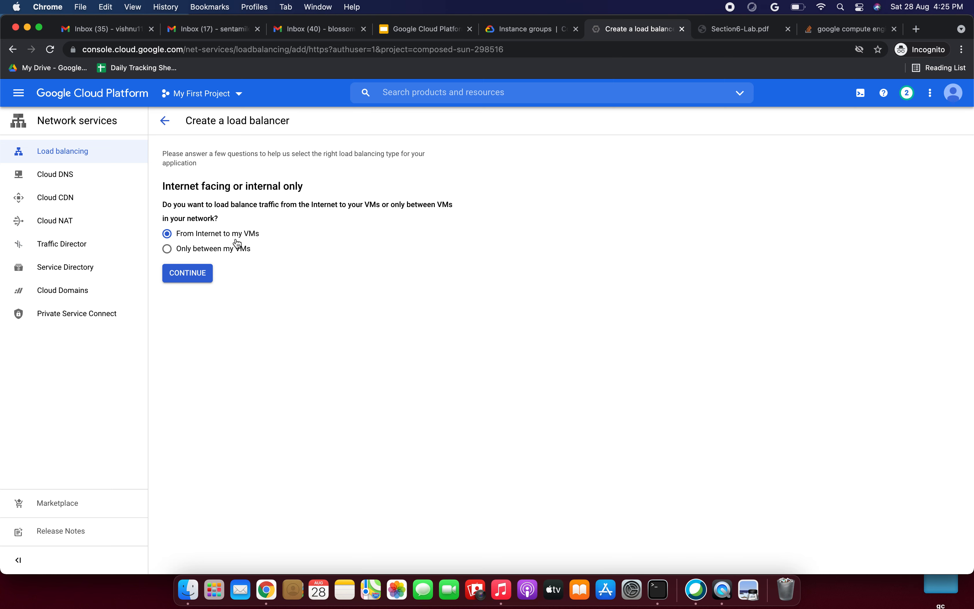
{"action": "left_click", "coordinate": [194, 278]}
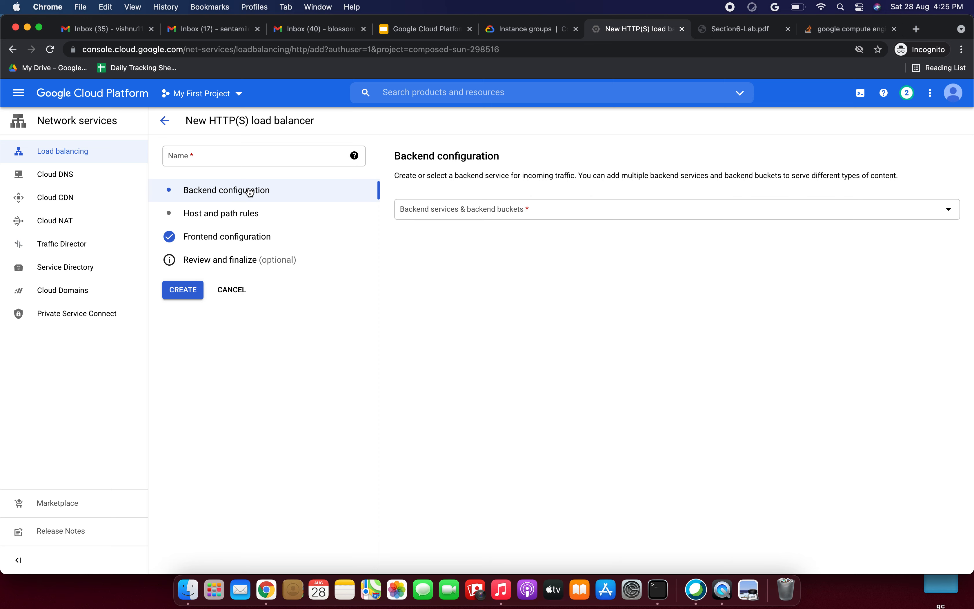
- Name the new HTTP(S) load balancer lb-be
{"action": "left_click", "coordinate": [427, 217]}
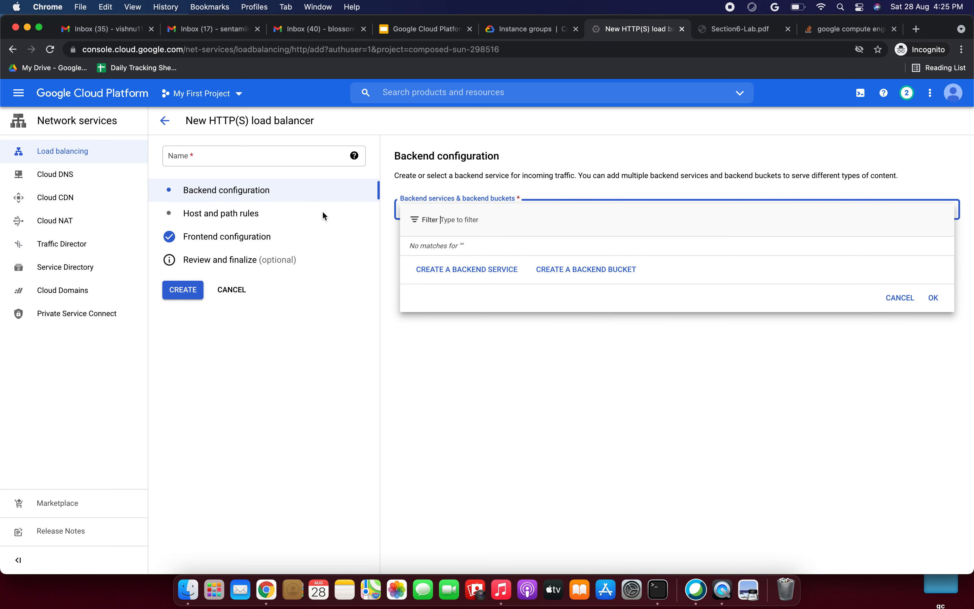
{"action": "left_click", "coordinate": [218, 156]}
{"action": "left_click", "coordinate": [218, 157]}
{"action": "type", "text": "In"}
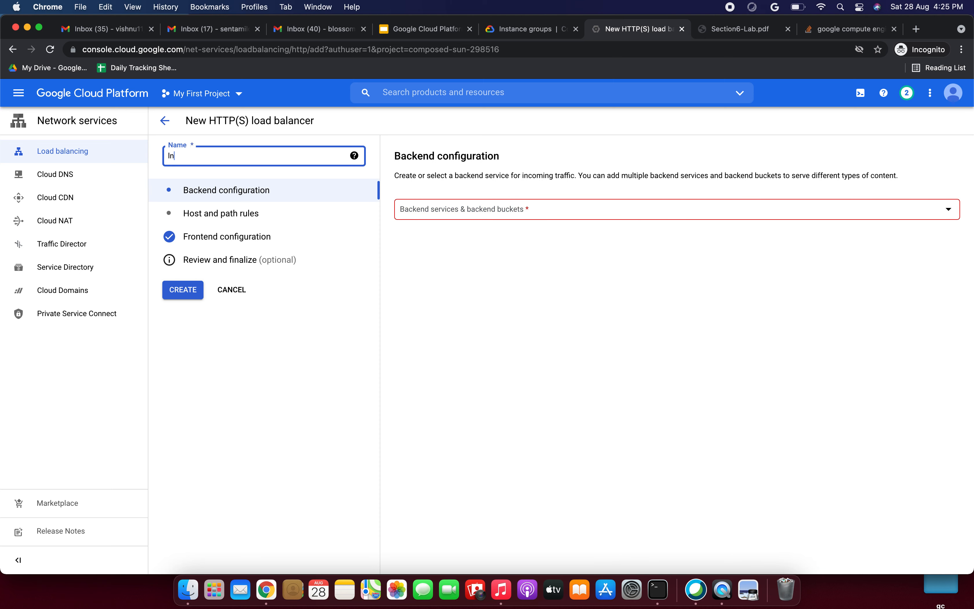
{"action": "key", "text": "BackSpace"}
{"action": "type", "text": "b-be"}
- Start creating a backend service in the backend configuration and name it web-lb
{"action": "left_click", "coordinate": [444, 210]}
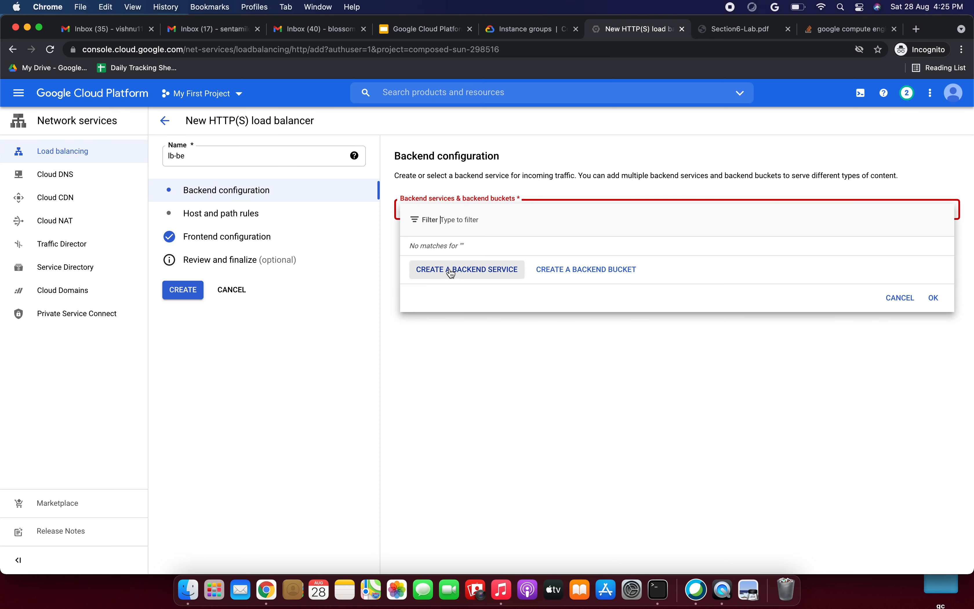
{"action": "left_click", "coordinate": [450, 274]}
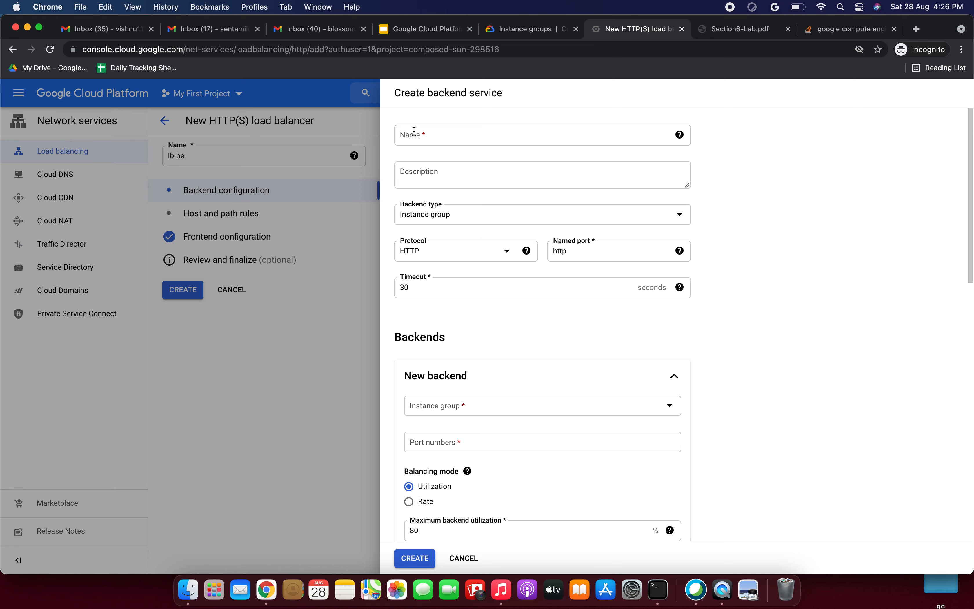
{"action": "left_click", "coordinate": [424, 134]}
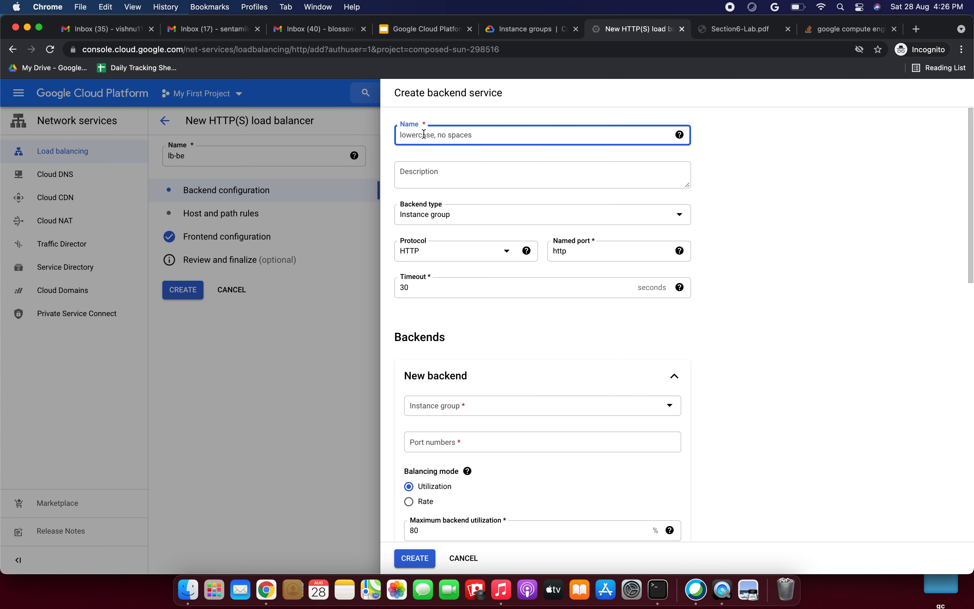
{"action": "type", "text": "e"}
{"action": "key", "text": "BackSpace"}
{"action": "type", "text": "web-lb"}
- Copy the backend service's name web-lb into its description
{"action": "left_click", "coordinate": [456, 214]}
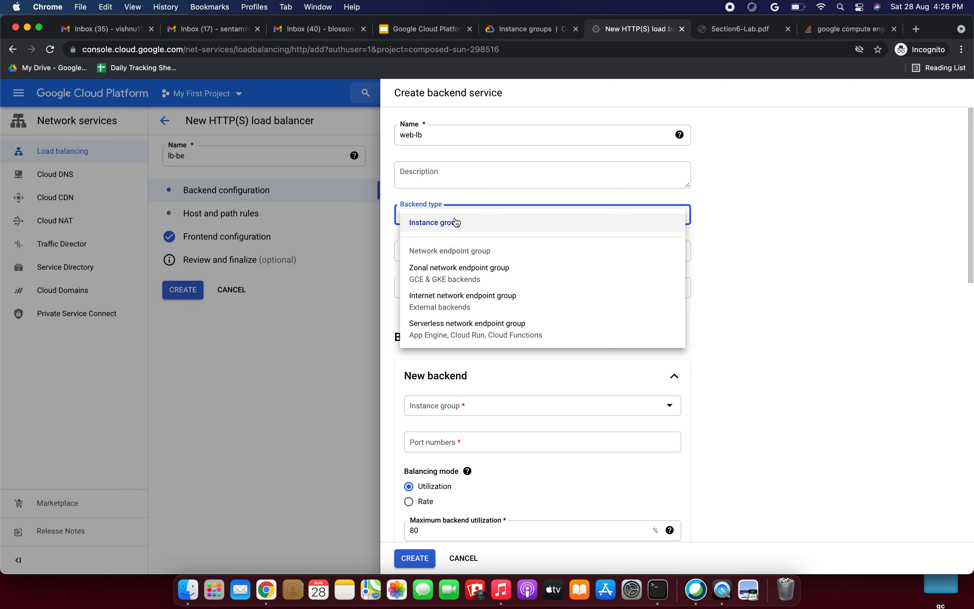
{"action": "left_click", "coordinate": [446, 174]}
{"action": "triple_click", "coordinate": [435, 137]}
{"action": "key", "text": "super+c"}
{"action": "left_click", "coordinate": [435, 176]}
{"action": "key", "text": "super+v"}
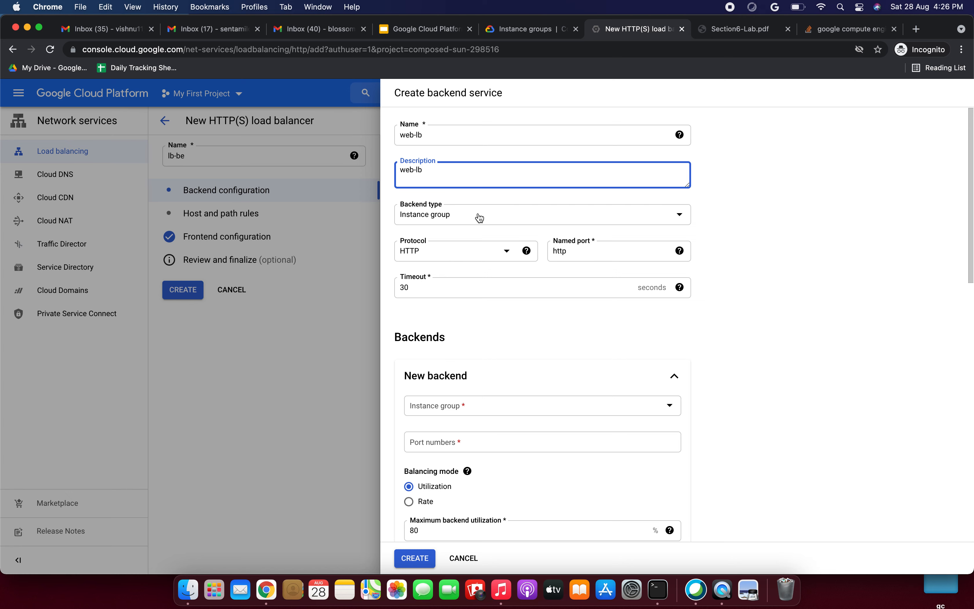
- Keep Instance group as the backend type and choose HTTP as the backend service's protocol
{"action": "left_click", "coordinate": [465, 218]}
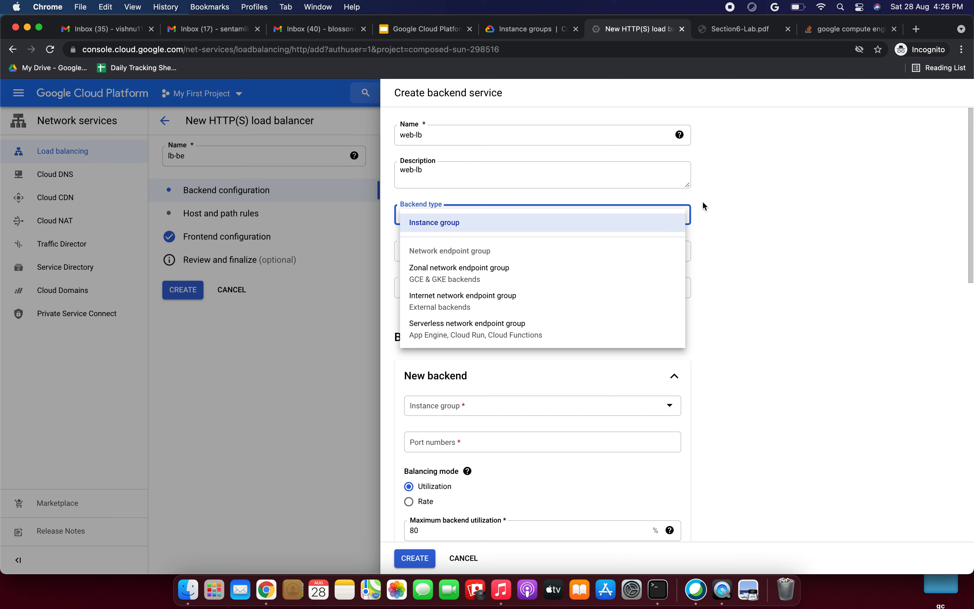
{"action": "left_click", "coordinate": [721, 207]}
{"action": "left_click", "coordinate": [469, 258]}
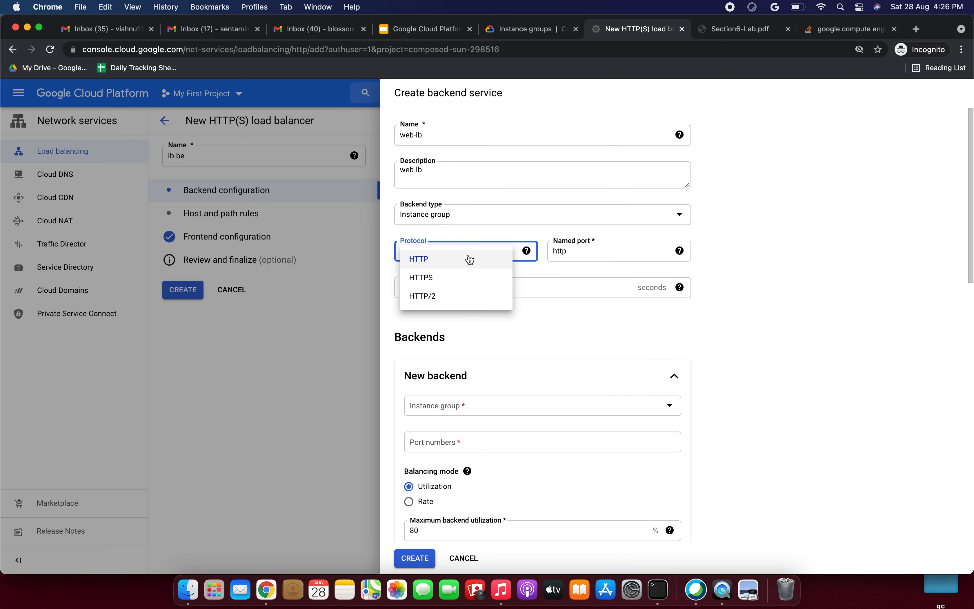
{"action": "left_click", "coordinate": [460, 259]}
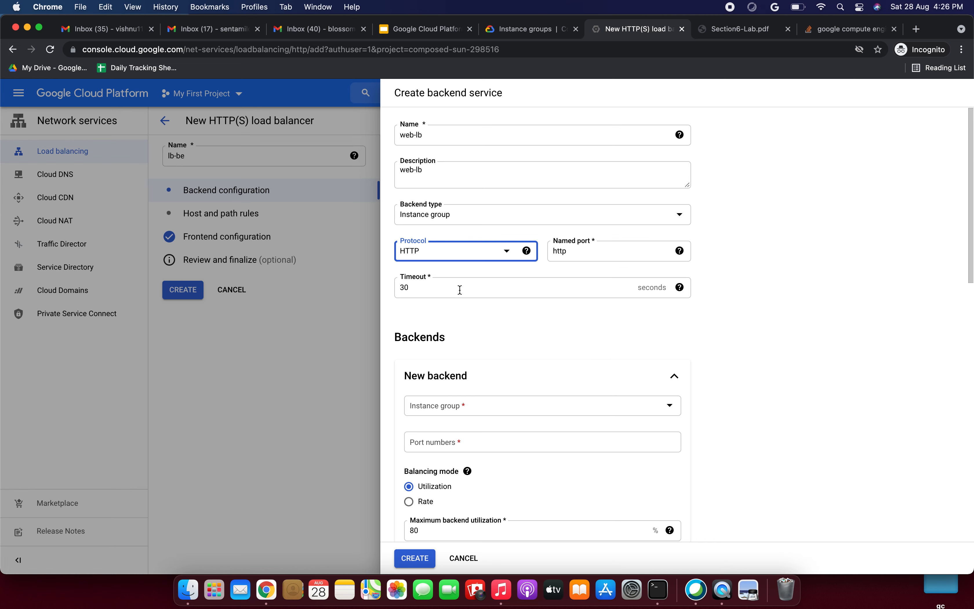
- Assign the webserver instance group to the new backend with port number 80
{"action": "scroll", "coordinate": [507, 364], "scroll_direction": "down", "scroll_amount": 3}
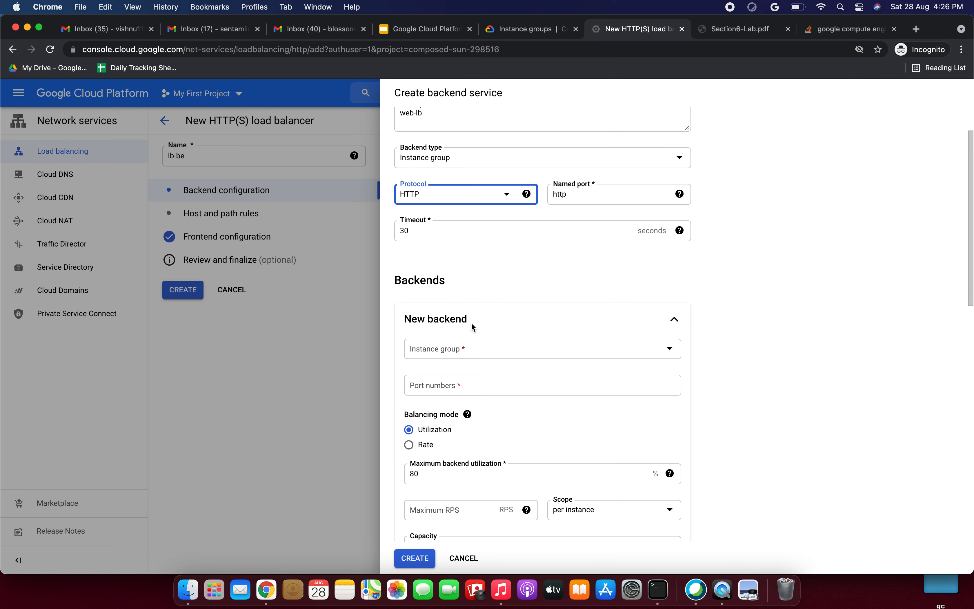
{"action": "scroll", "coordinate": [472, 326], "scroll_direction": "down", "scroll_amount": 2}
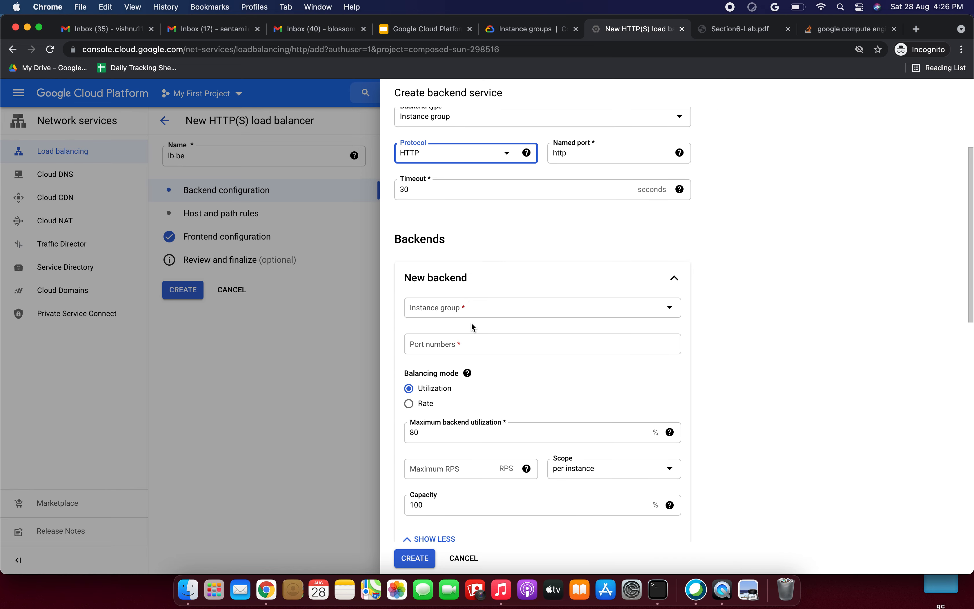
{"action": "left_click", "coordinate": [484, 314]}
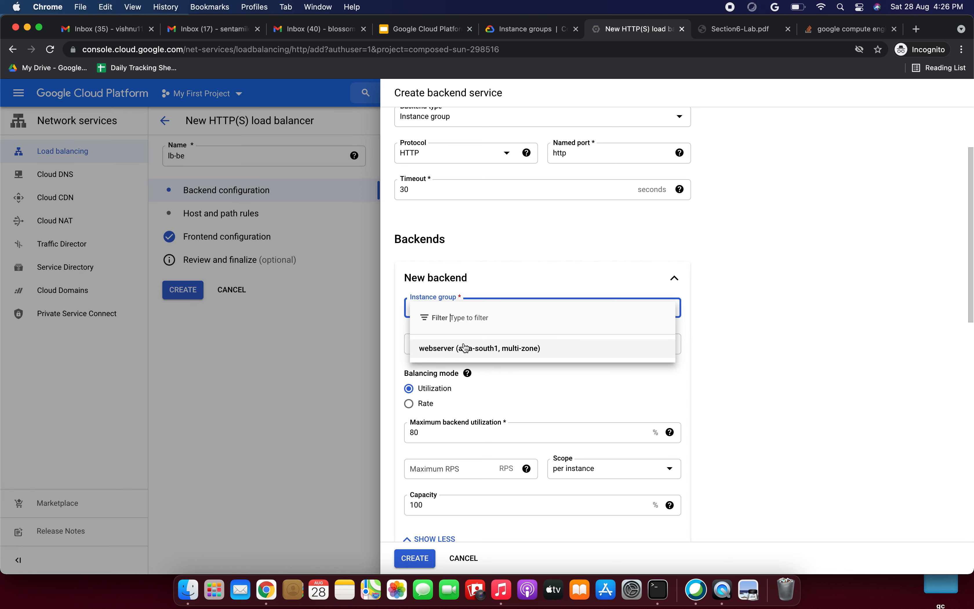
{"action": "left_click", "coordinate": [453, 349]}
{"action": "left_click", "coordinate": [467, 380]}
{"action": "type", "text": "80"}
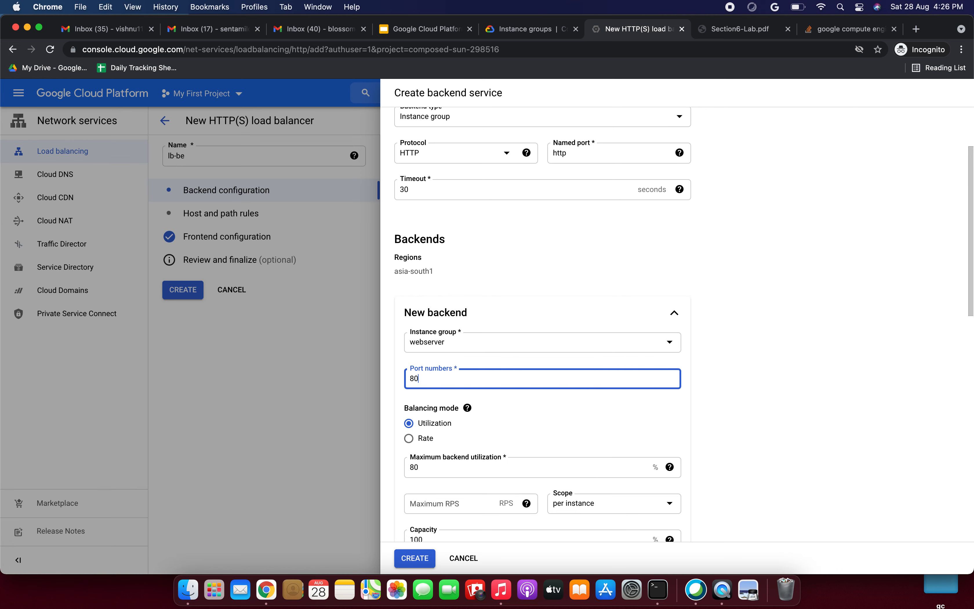
{"action": "left_click", "coordinate": [542, 417]}
{"action": "scroll", "coordinate": [465, 387], "scroll_direction": "down", "scroll_amount": 2}
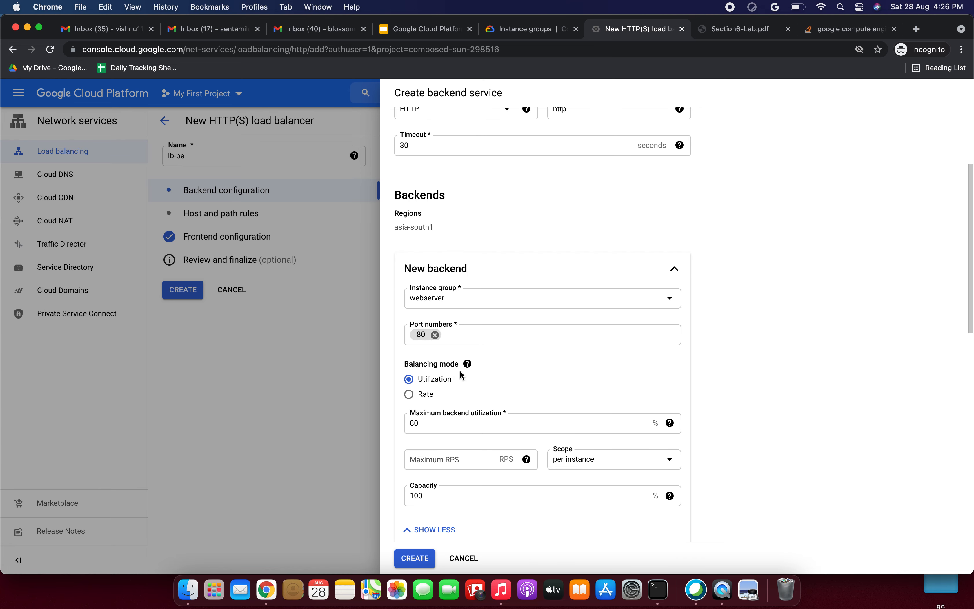
- Set the backend's balancing mode to Rate with a maximum of 100 RPS per instance
{"action": "scroll", "coordinate": [502, 362], "scroll_direction": "down", "scroll_amount": 2}
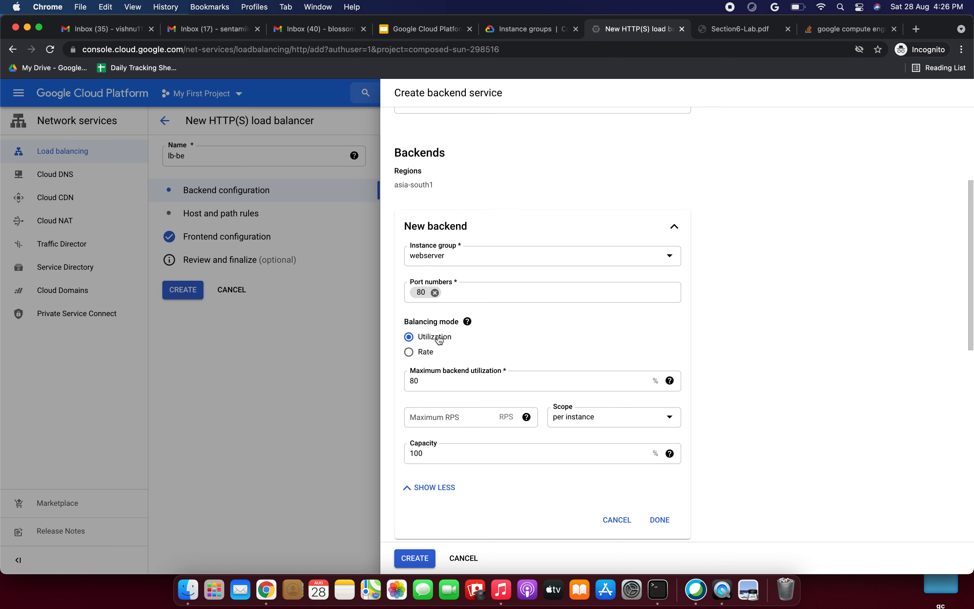
{"action": "left_click", "coordinate": [410, 357]}
{"action": "scroll", "coordinate": [483, 349], "scroll_direction": "down", "scroll_amount": 3}
{"action": "left_click", "coordinate": [456, 329]}
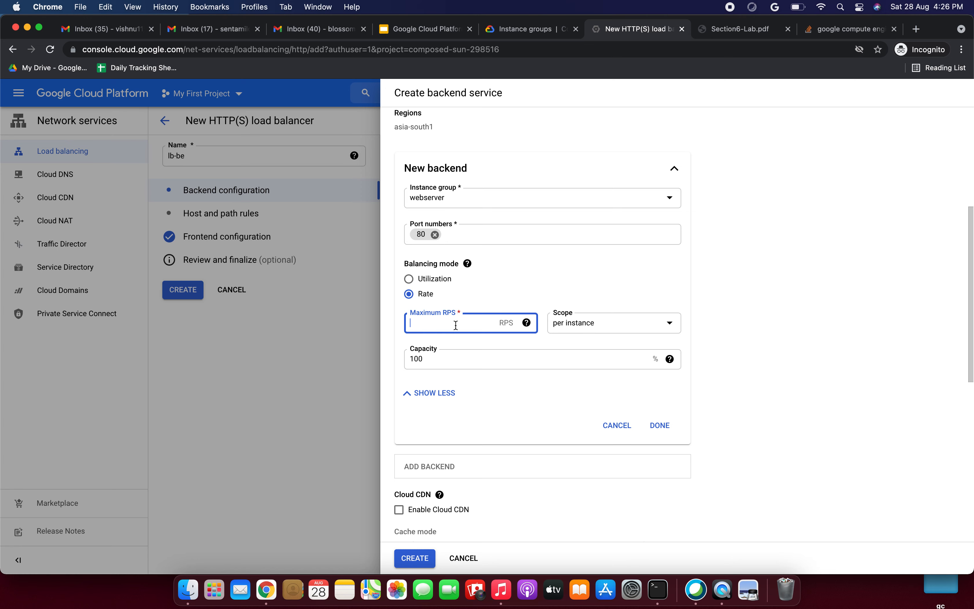
{"action": "type", "text": "100"}
{"action": "mouse_move", "coordinate": [528, 325]}
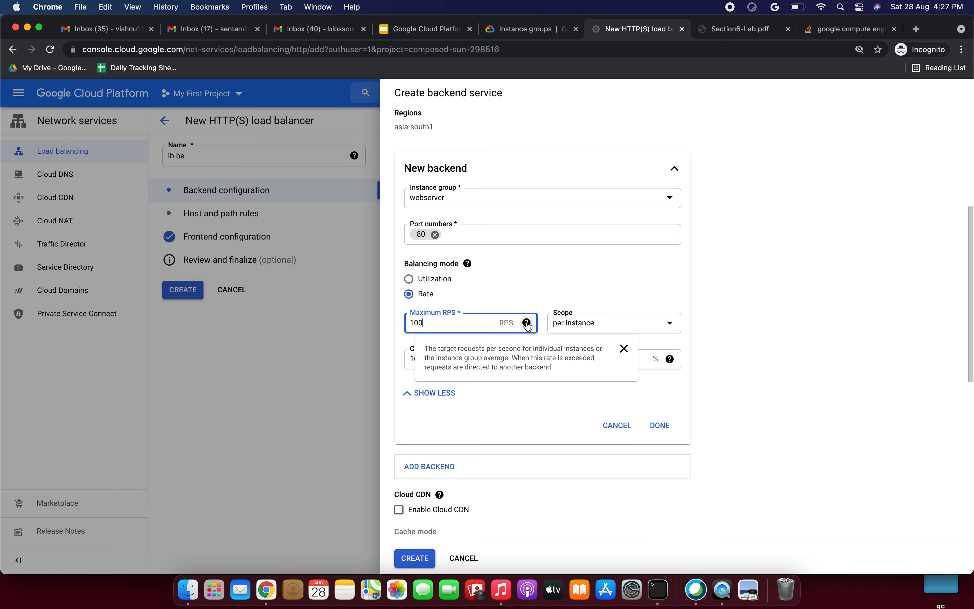
{"action": "left_click", "coordinate": [630, 327]}
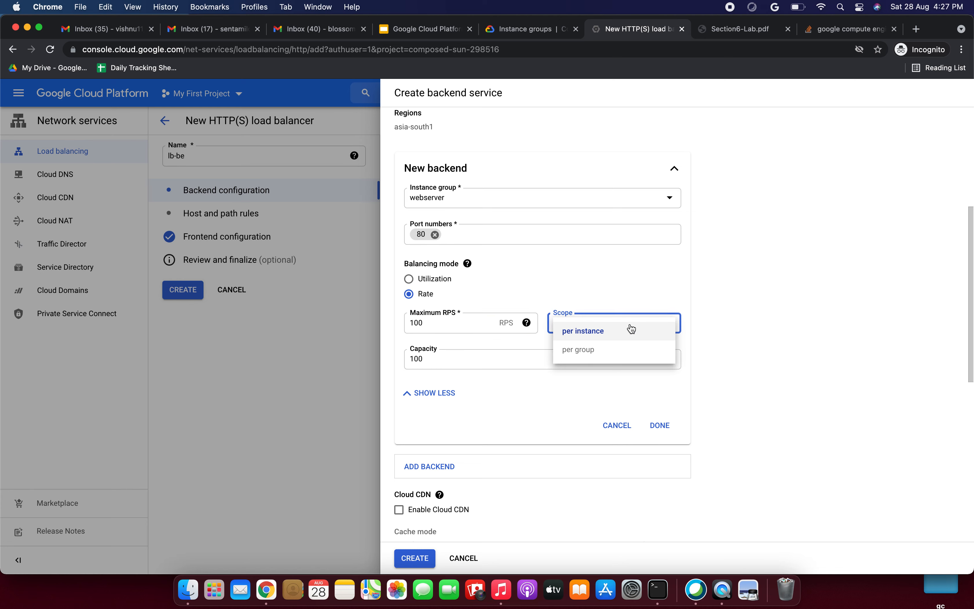
{"action": "left_click", "coordinate": [614, 332]}
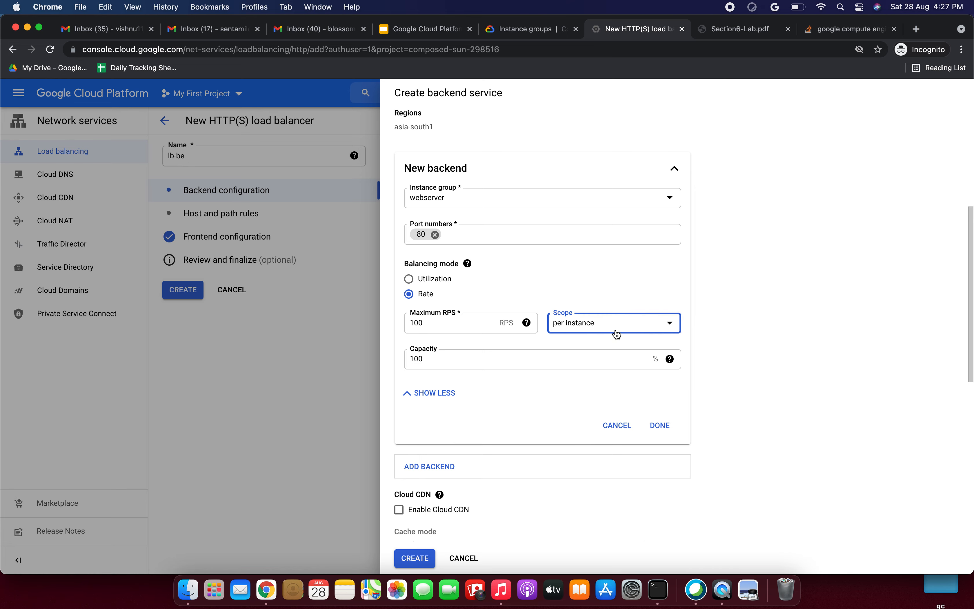
- Assign the existing web-hc health check to the backend service, leaving capacity and Cloud CDN settings at their defaults
{"action": "scroll", "coordinate": [512, 341], "scroll_direction": "down", "scroll_amount": 2}
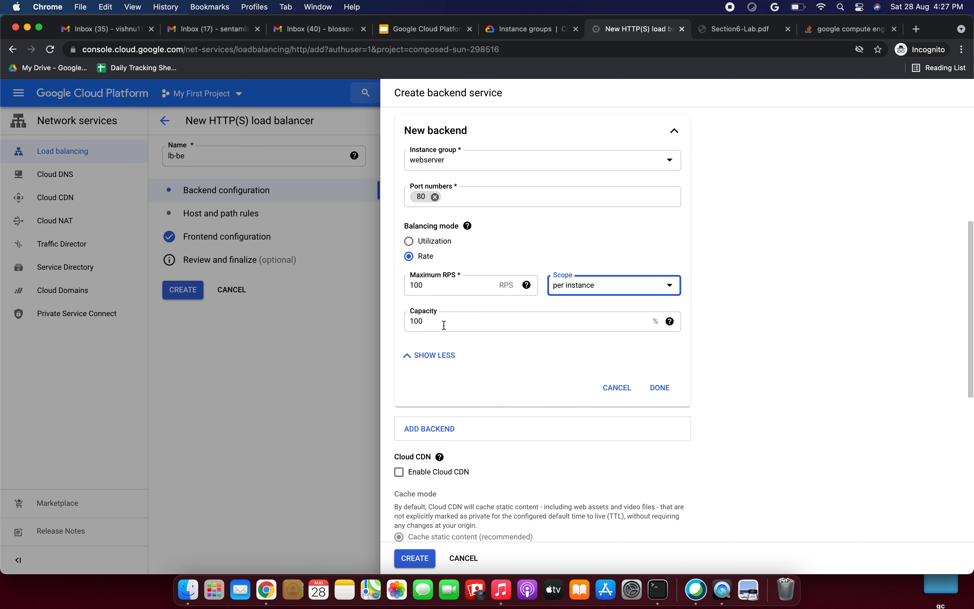
{"action": "mouse_move", "coordinate": [670, 322]}
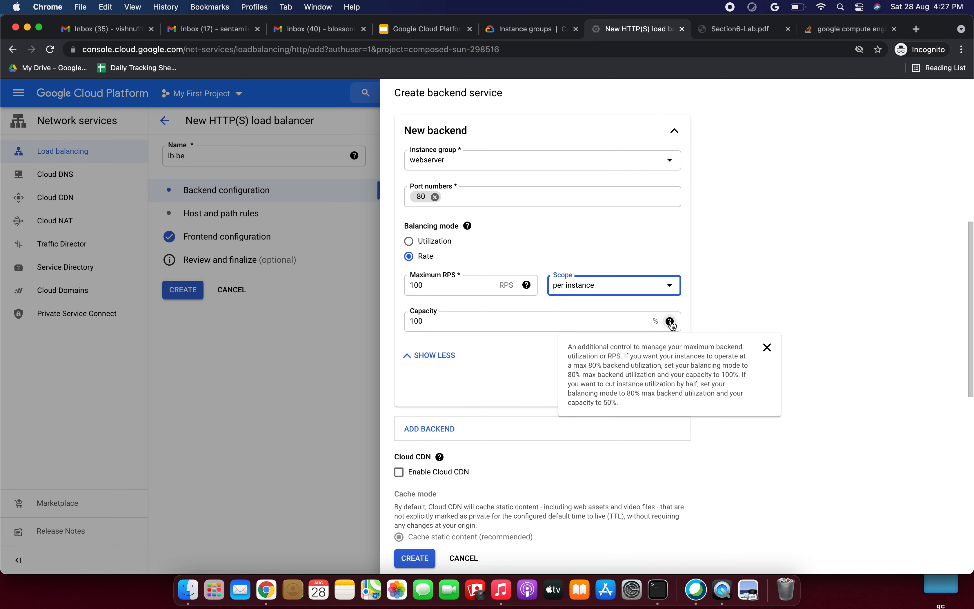
{"action": "scroll", "coordinate": [492, 349], "scroll_direction": "down", "scroll_amount": 3}
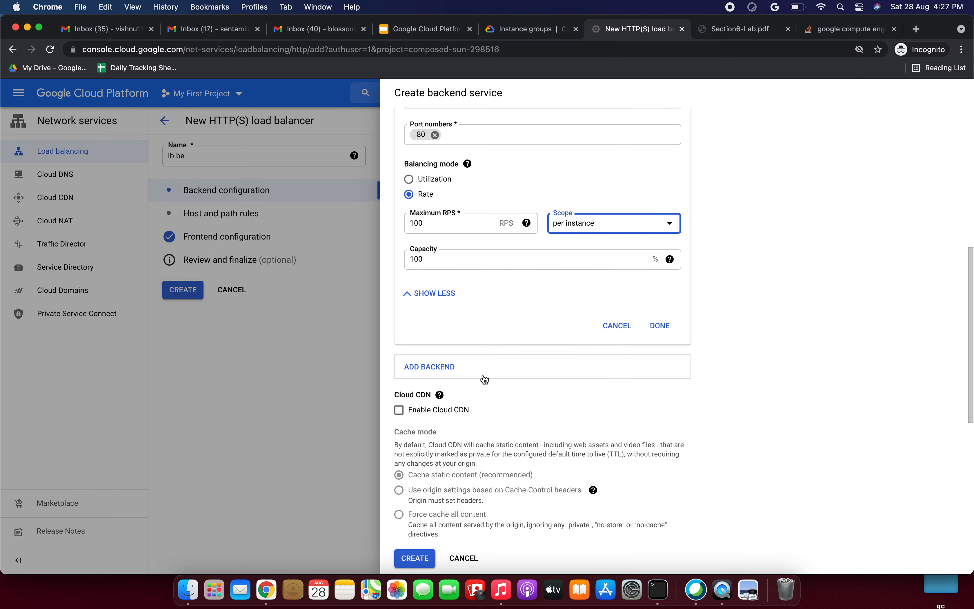
{"action": "scroll", "coordinate": [487, 419], "scroll_direction": "down", "scroll_amount": 2}
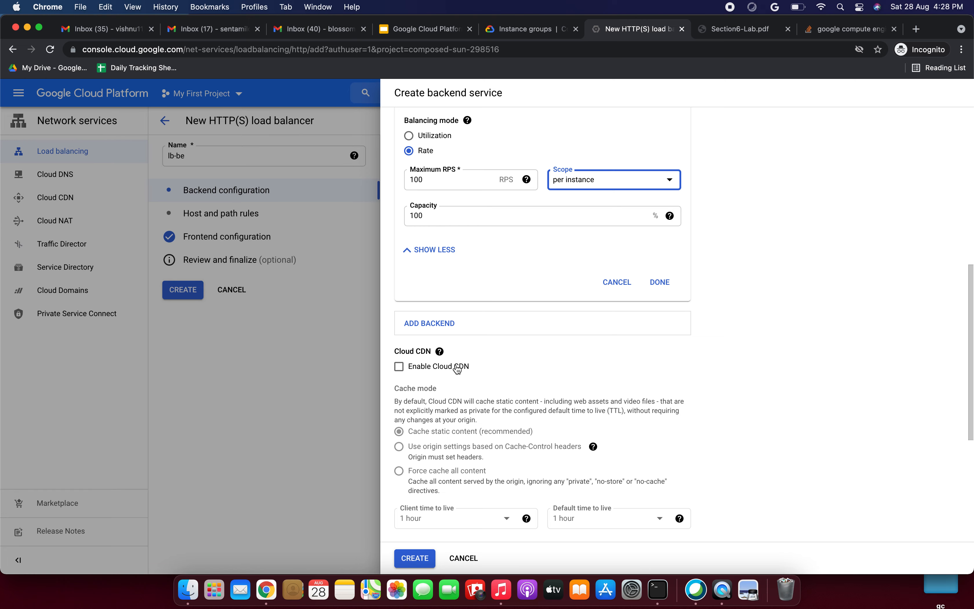
{"action": "scroll", "coordinate": [481, 388], "scroll_direction": "down", "scroll_amount": 2}
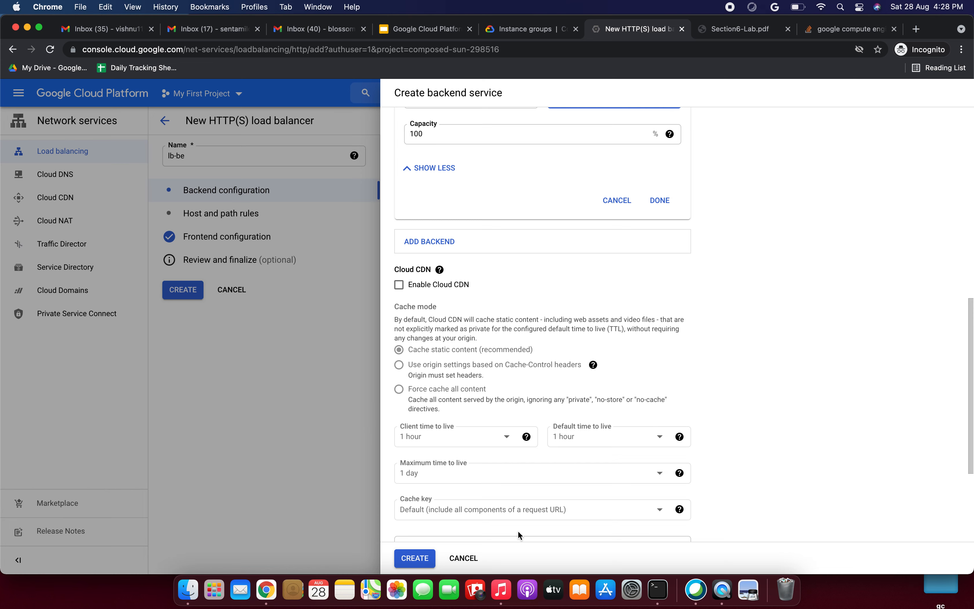
{"action": "scroll", "coordinate": [497, 500], "scroll_direction": "down", "scroll_amount": 4}
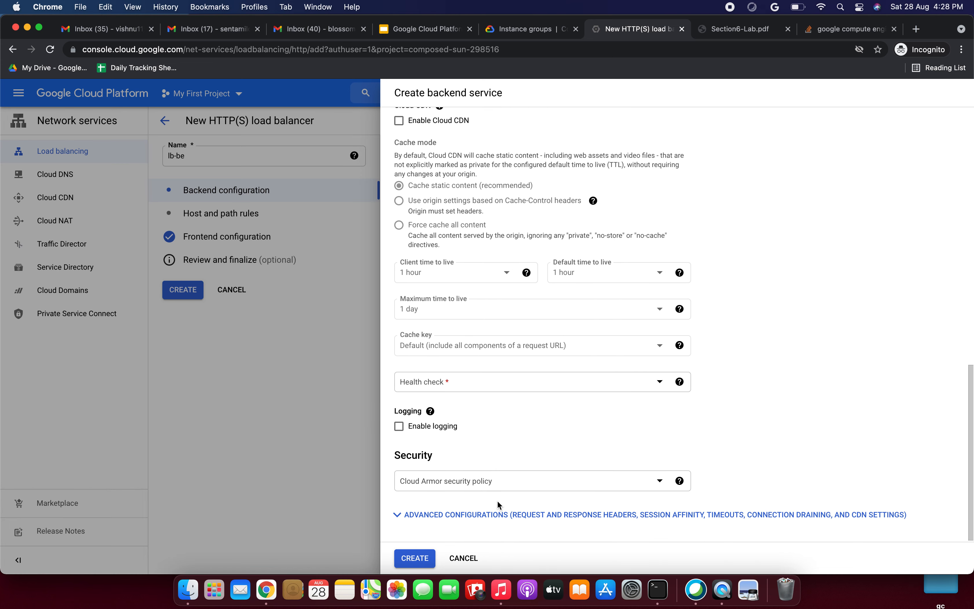
{"action": "left_click", "coordinate": [484, 382]}
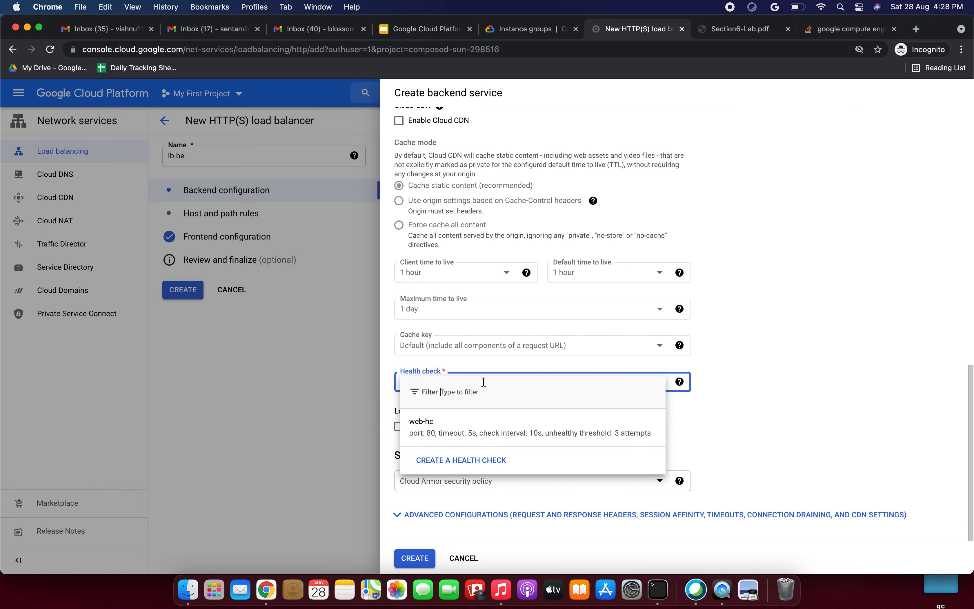
{"action": "left_click", "coordinate": [461, 431]}
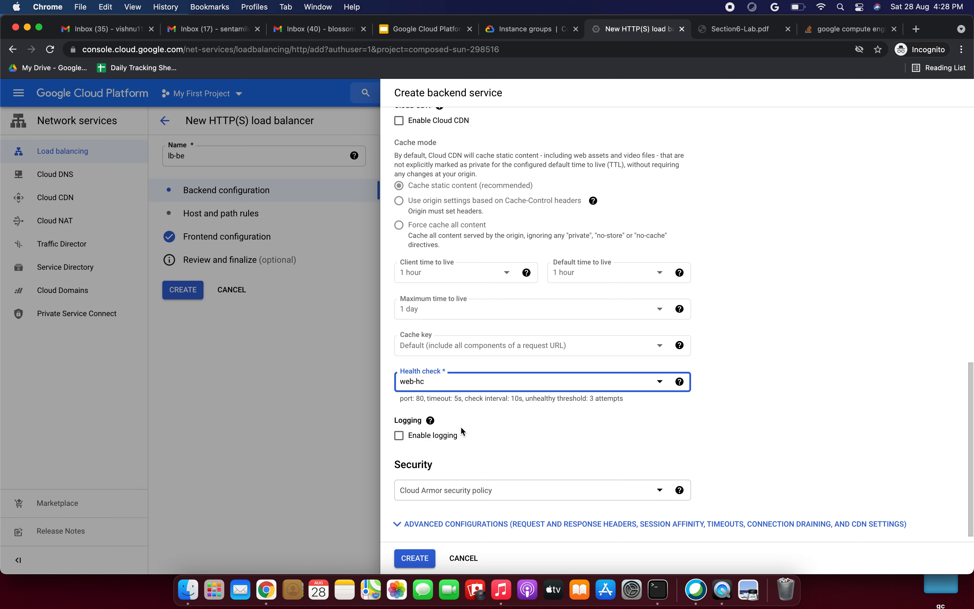
- Create the backend service and confirm web-lb as the load balancer's selected backend
{"action": "scroll", "coordinate": [472, 499], "scroll_direction": "down", "scroll_amount": 1}
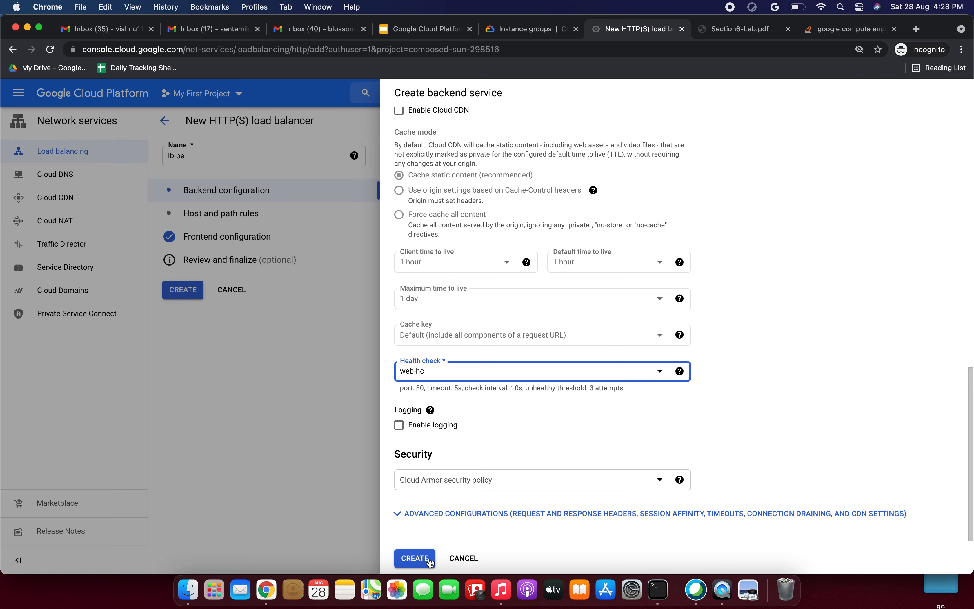
{"action": "left_click", "coordinate": [419, 560]}
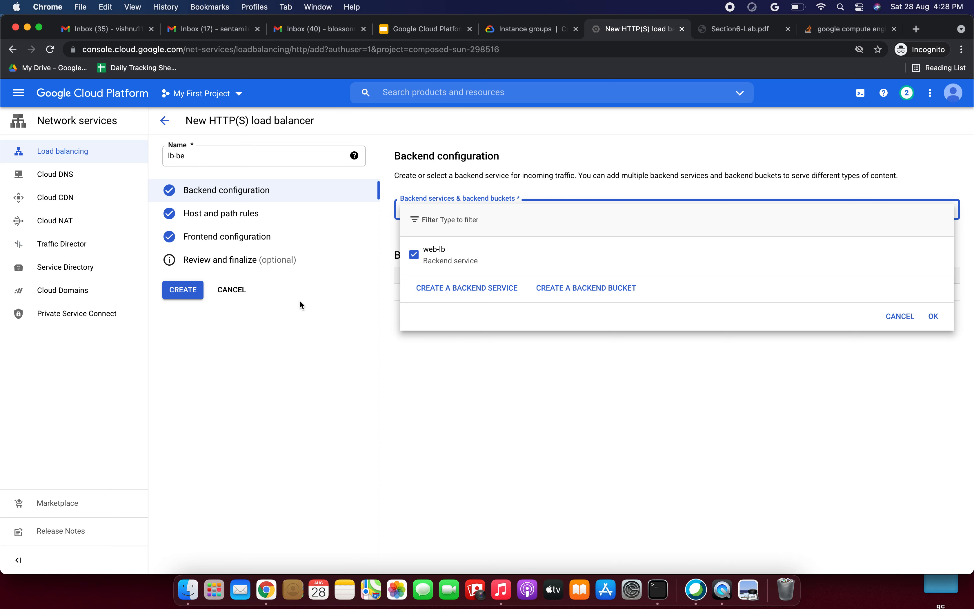
{"action": "left_click", "coordinate": [935, 318]}
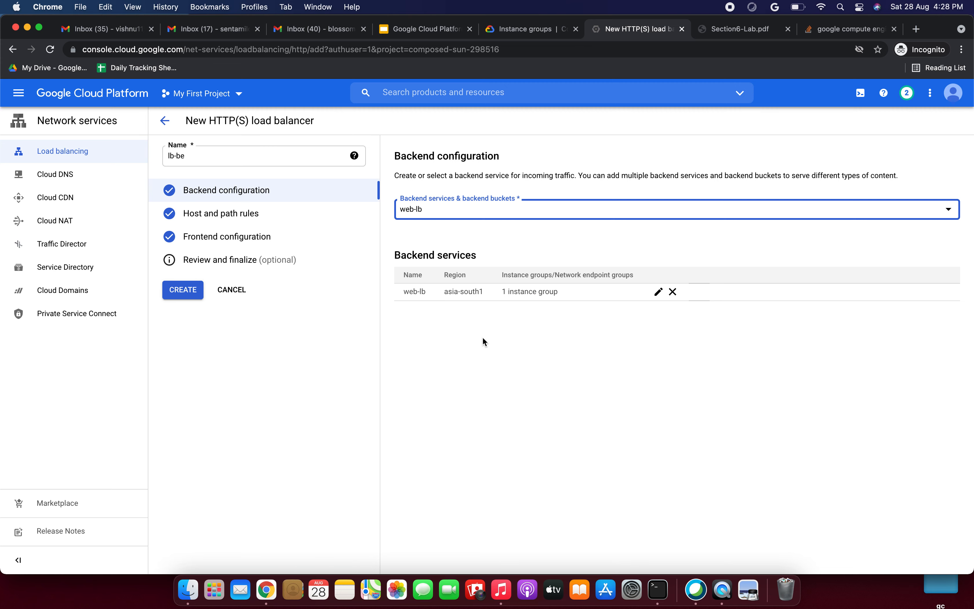
- Check the host and path rules, then name the new frontend weblb-fe with HTTP as its protocol
{"action": "left_click", "coordinate": [204, 221]}
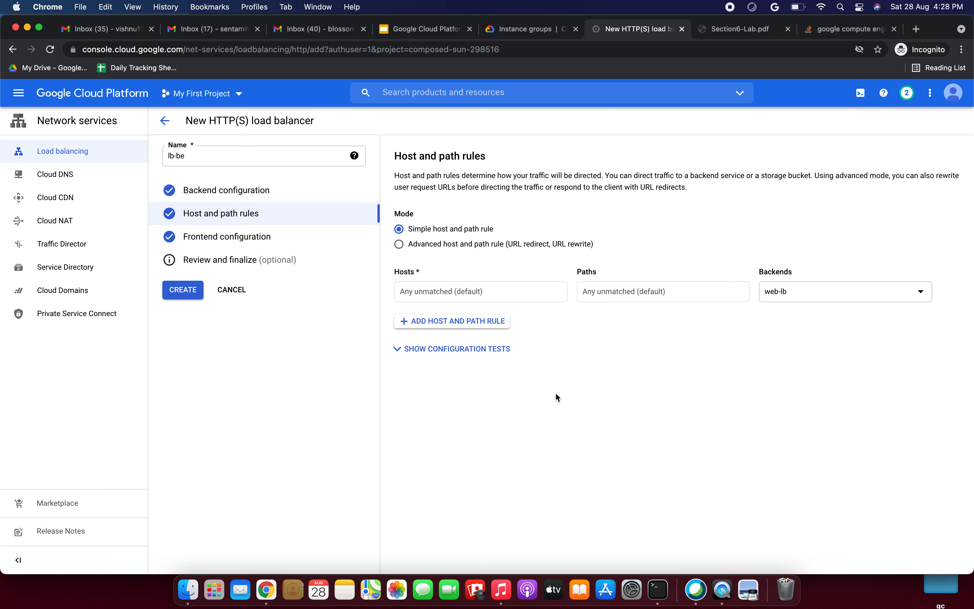
{"action": "left_click", "coordinate": [199, 241]}
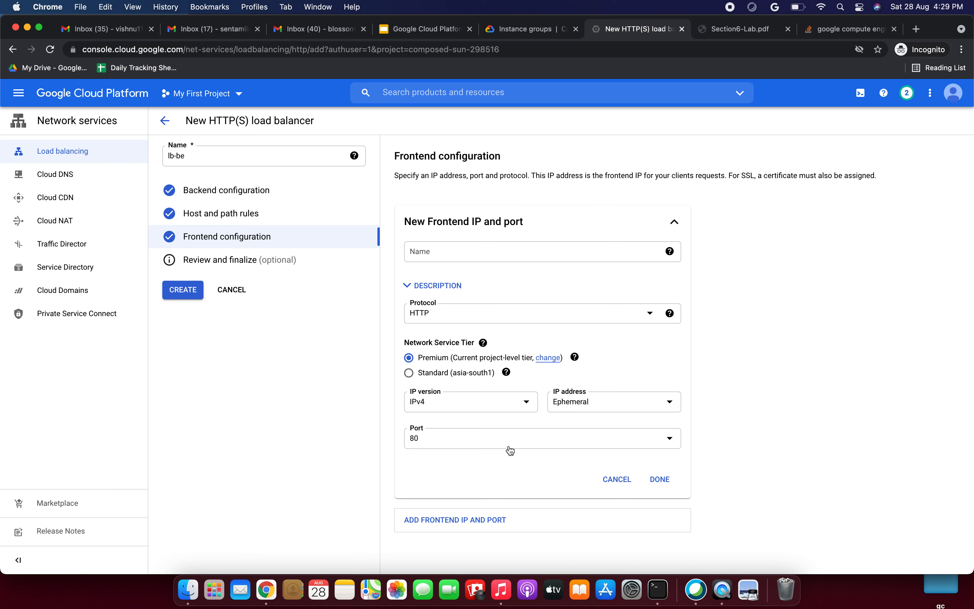
{"action": "left_click", "coordinate": [466, 253]}
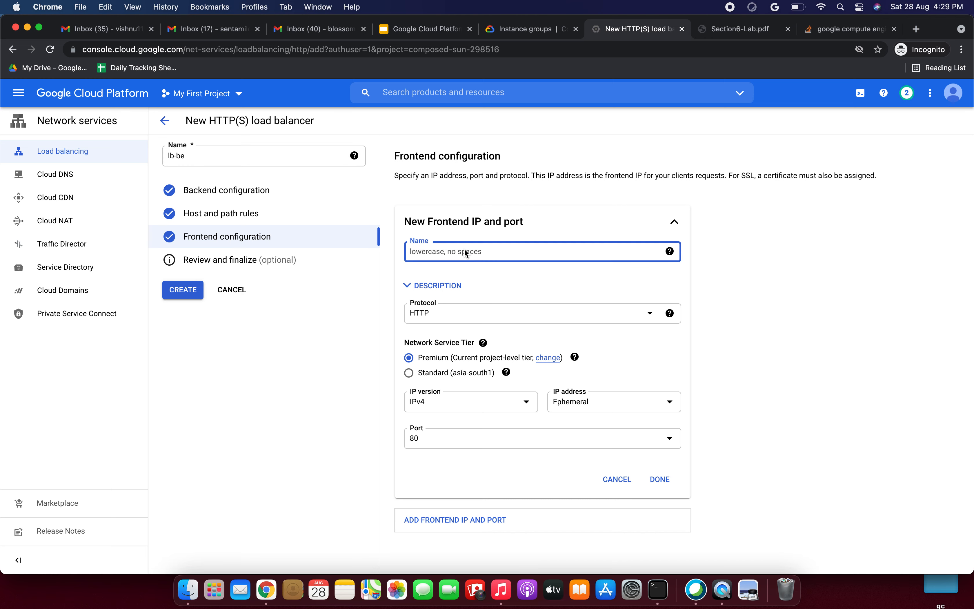
{"action": "type", "text": "weblb-fe"}
{"action": "left_click", "coordinate": [490, 312]}
{"action": "left_click", "coordinate": [469, 322]}
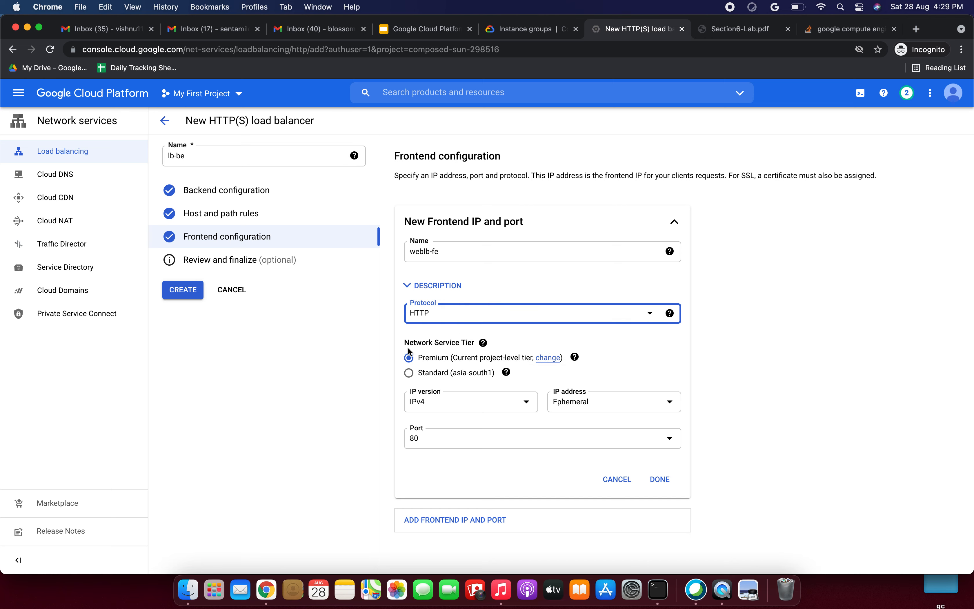
- Keep IPv4 and an ephemeral IP address for the frontend and finish its IP and port configuration
{"action": "mouse_move", "coordinate": [484, 344]}
{"action": "left_click", "coordinate": [546, 329]}
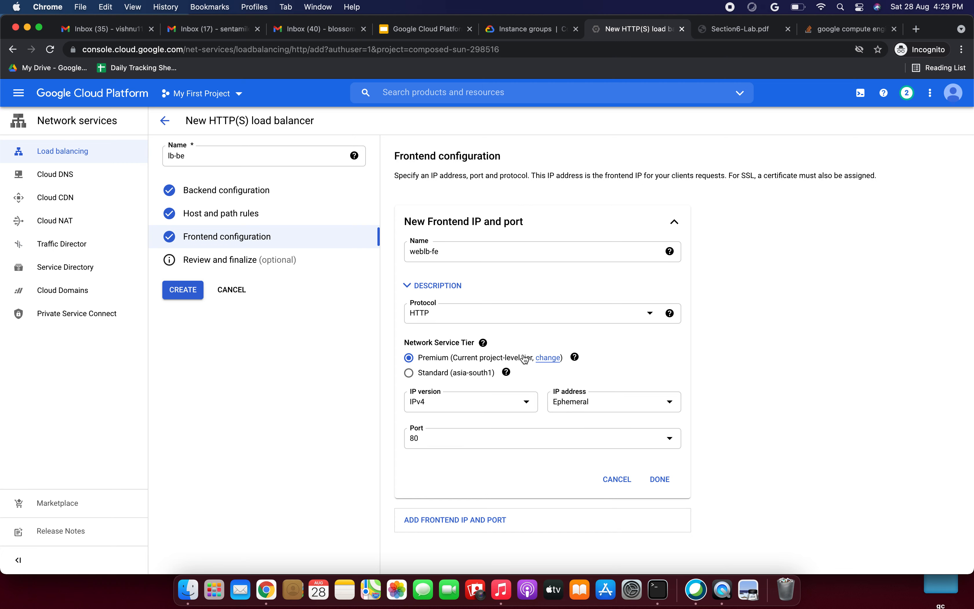
{"action": "mouse_move", "coordinate": [485, 345]}
{"action": "left_click", "coordinate": [524, 405]}
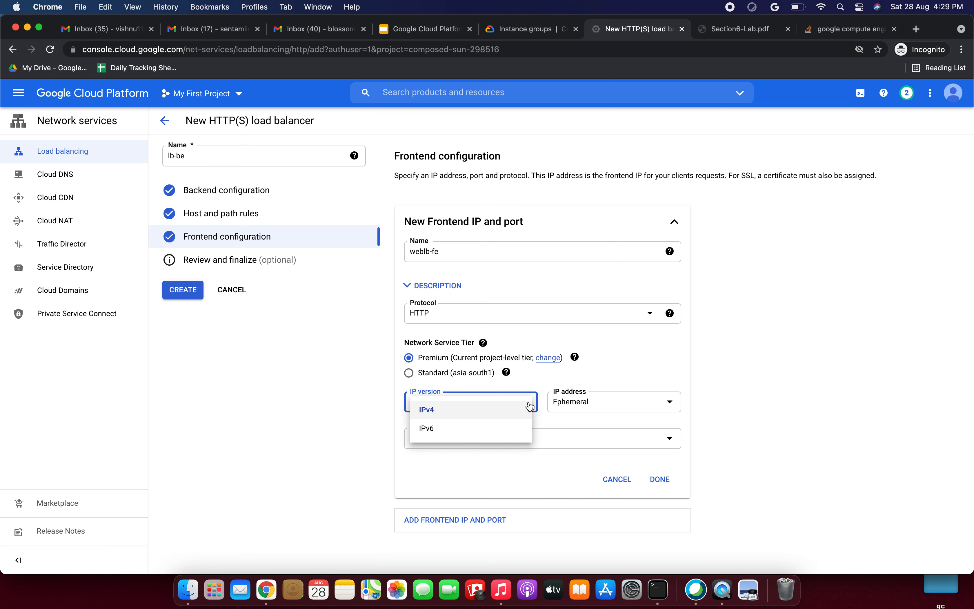
{"action": "left_click", "coordinate": [512, 412]}
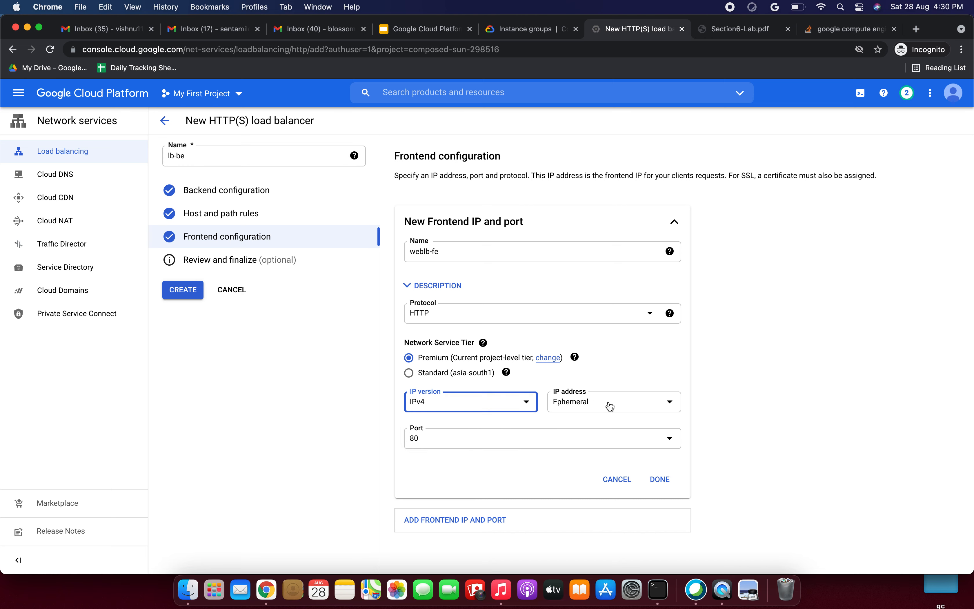
{"action": "left_click", "coordinate": [644, 406]}
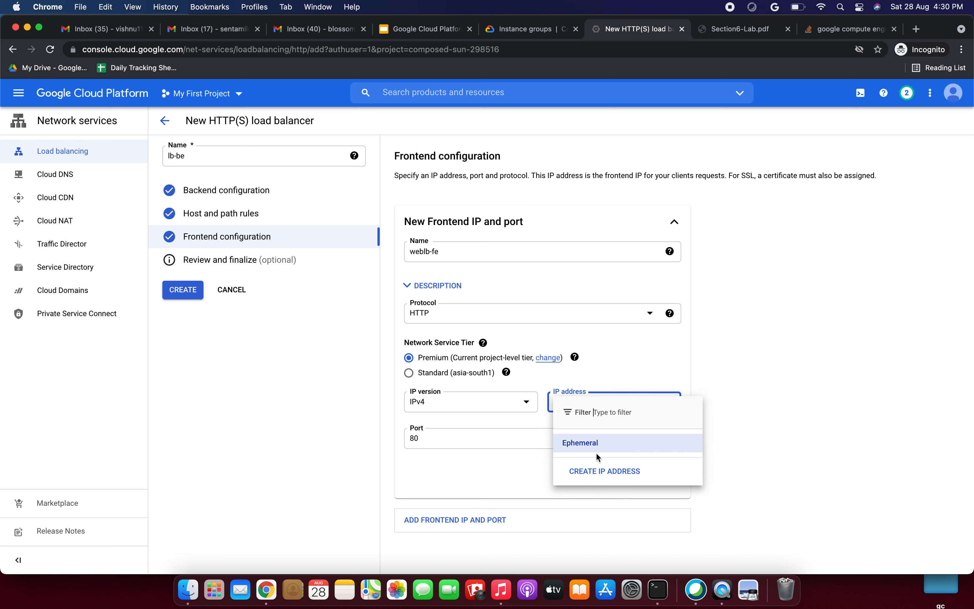
{"action": "left_click", "coordinate": [573, 379]}
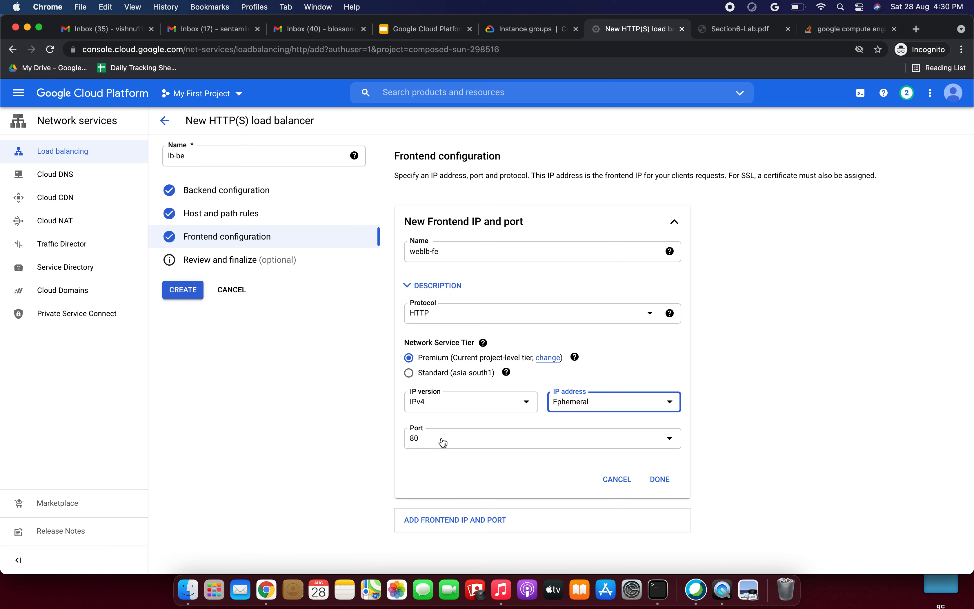
{"action": "left_click", "coordinate": [660, 480]}
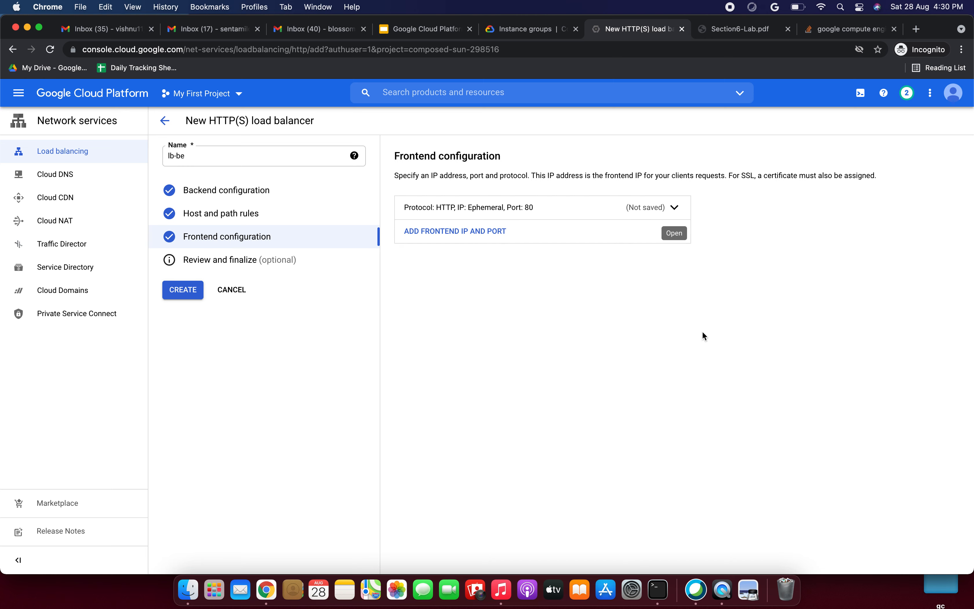
- Review the load balancer's frontend, routing rules, health check and Cloud CDN settings, and create the load balancer
{"action": "left_click", "coordinate": [216, 265]}
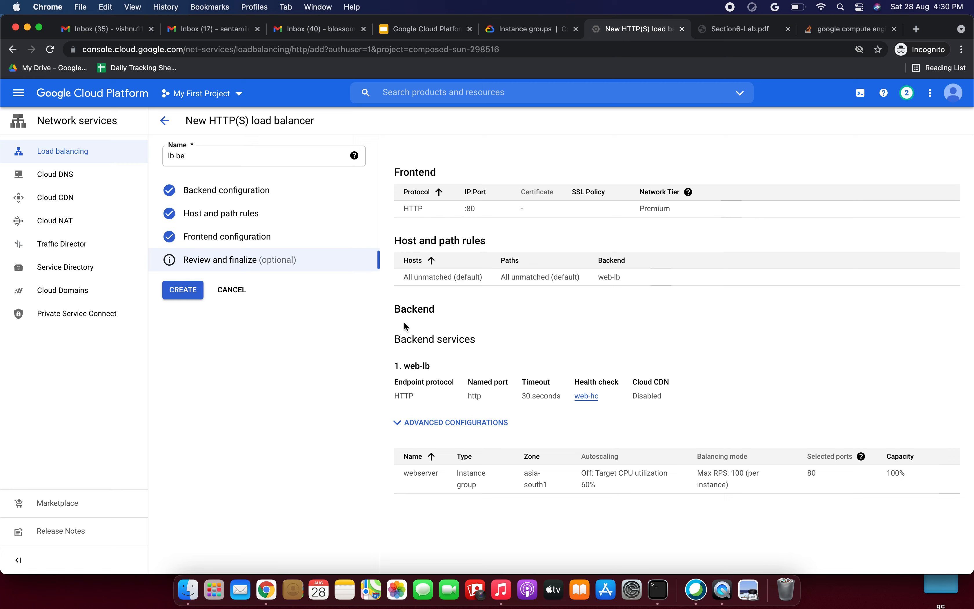
{"action": "left_click_drag", "start_coordinate": [401, 309], "coordinate": [435, 329]}
{"action": "left_click_drag", "start_coordinate": [404, 366], "coordinate": [437, 383]}
{"action": "left_click_drag", "start_coordinate": [580, 382], "coordinate": [607, 382]}
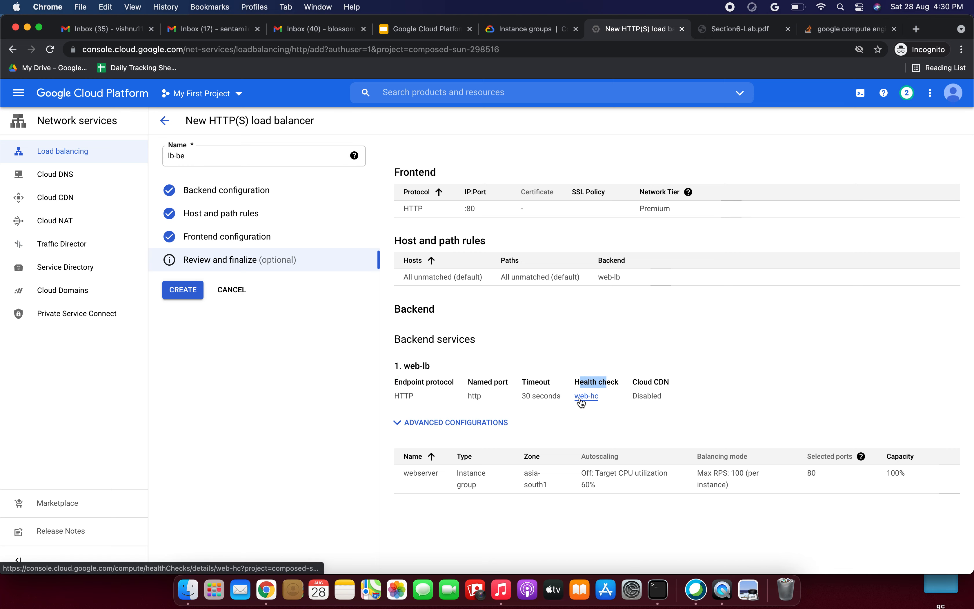
{"action": "left_click", "coordinate": [643, 384]}
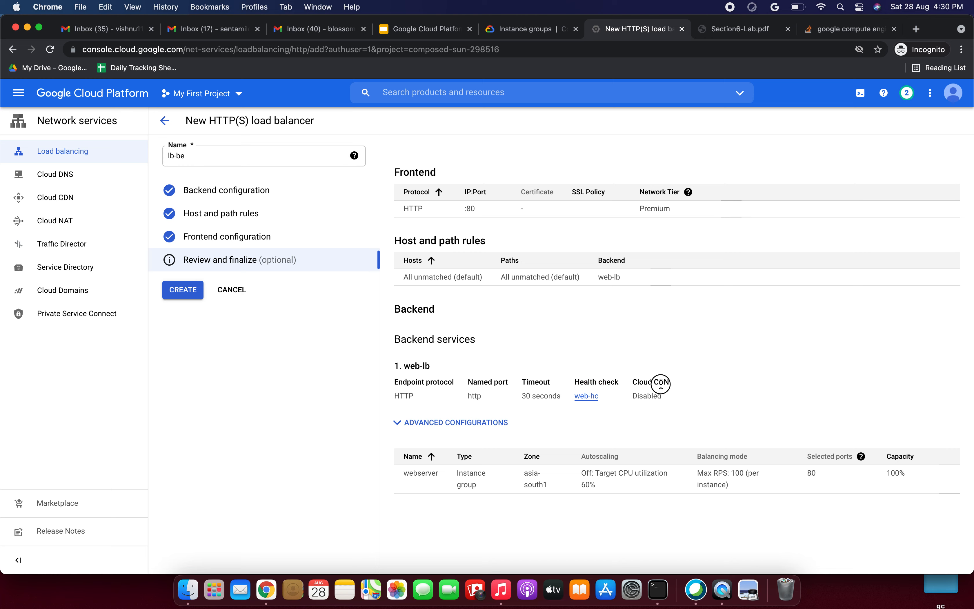
{"action": "left_click_drag", "start_coordinate": [639, 397], "coordinate": [663, 397]}
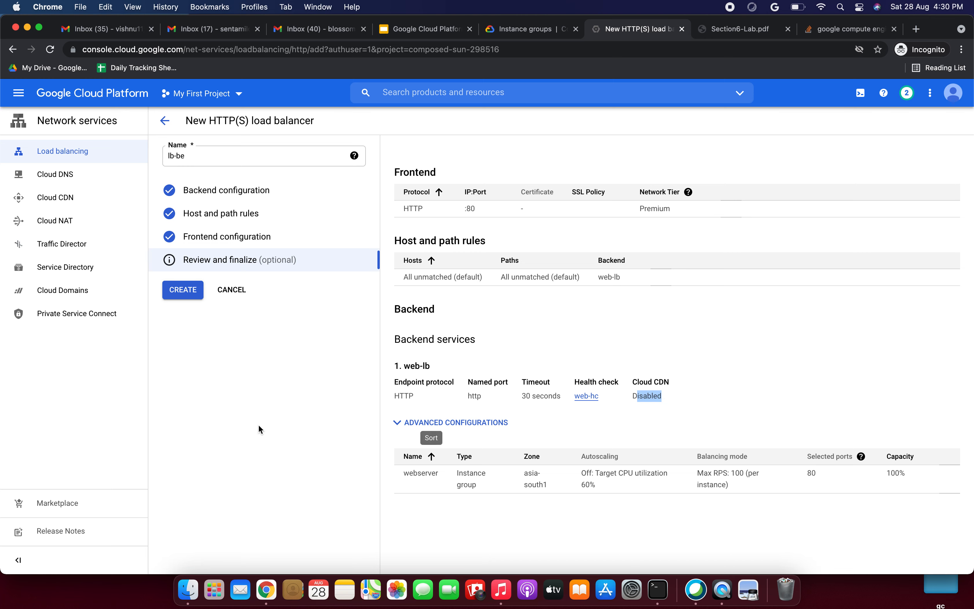
{"action": "left_click", "coordinate": [185, 293]}
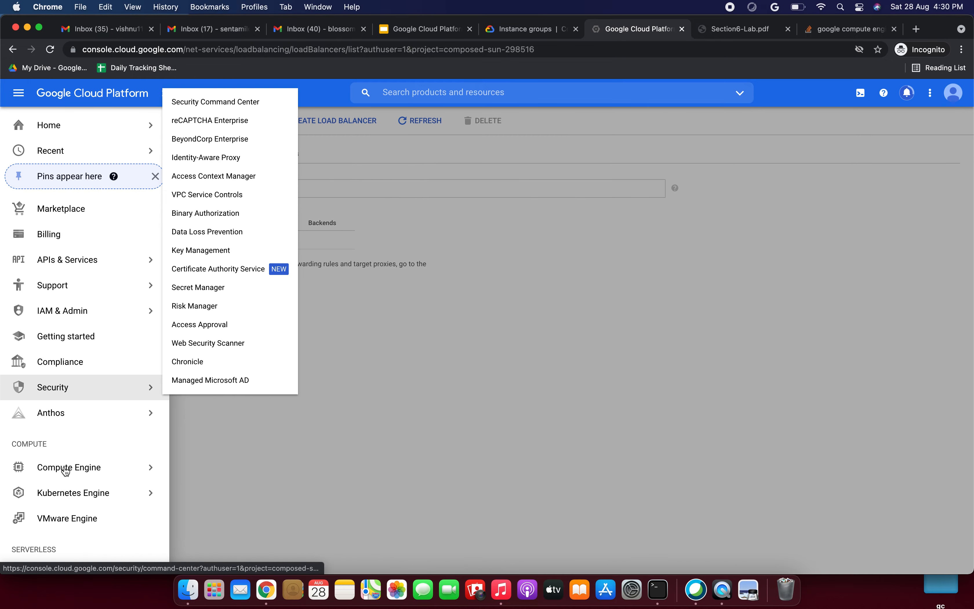
- Copy the external IP of webserver-70k5 from the Compute Engine VM instances list and open it in a new browser tab
{"action": "left_click", "coordinate": [64, 467]}
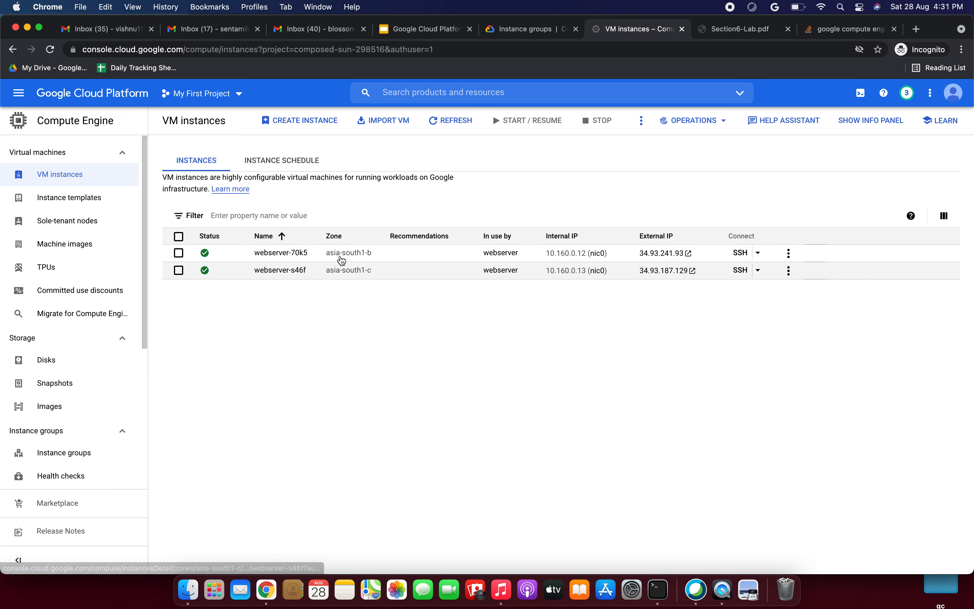
{"action": "left_click", "coordinate": [699, 253]}
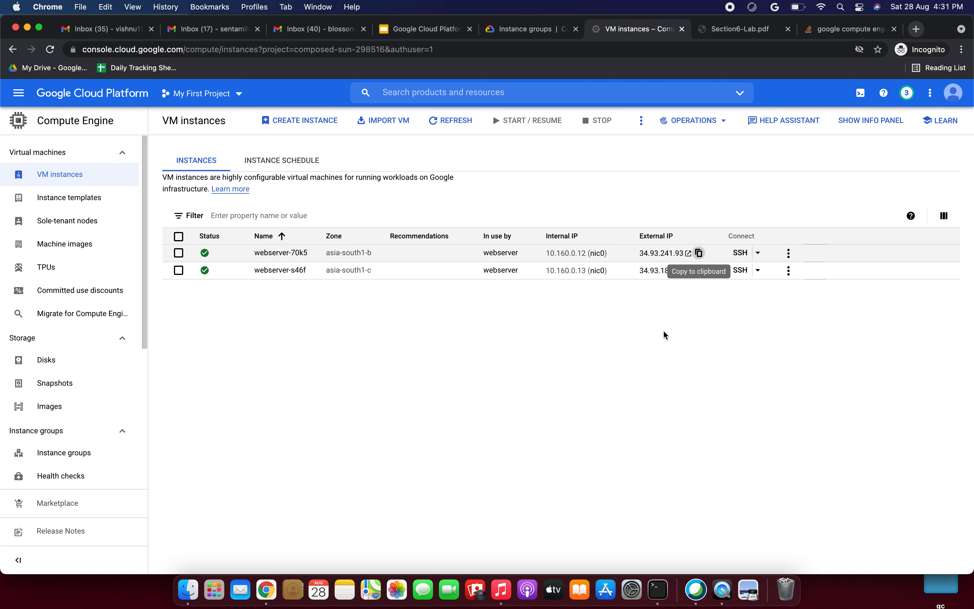
{"action": "key", "text": "super+t"}
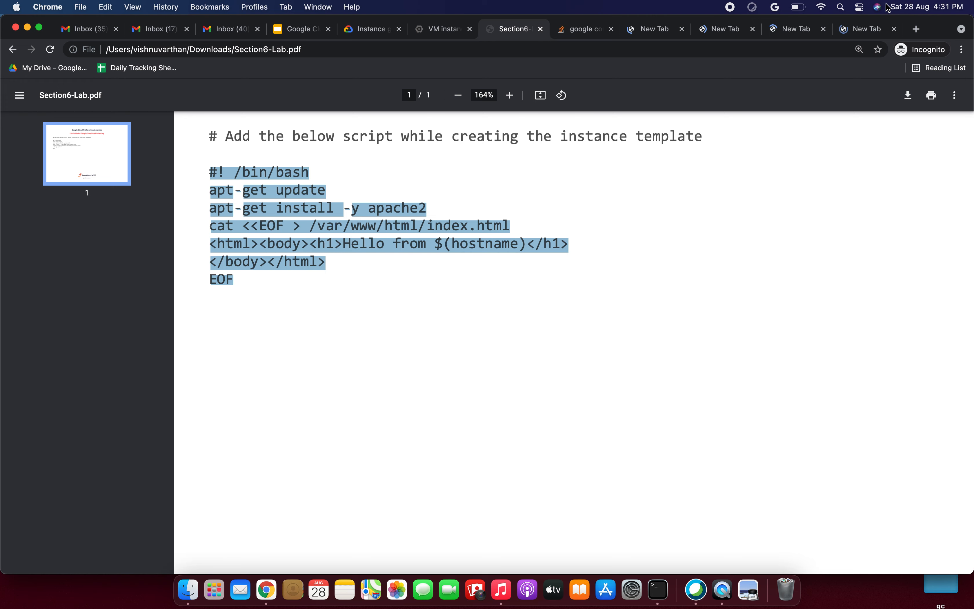
{"action": "left_click", "coordinate": [915, 30]}
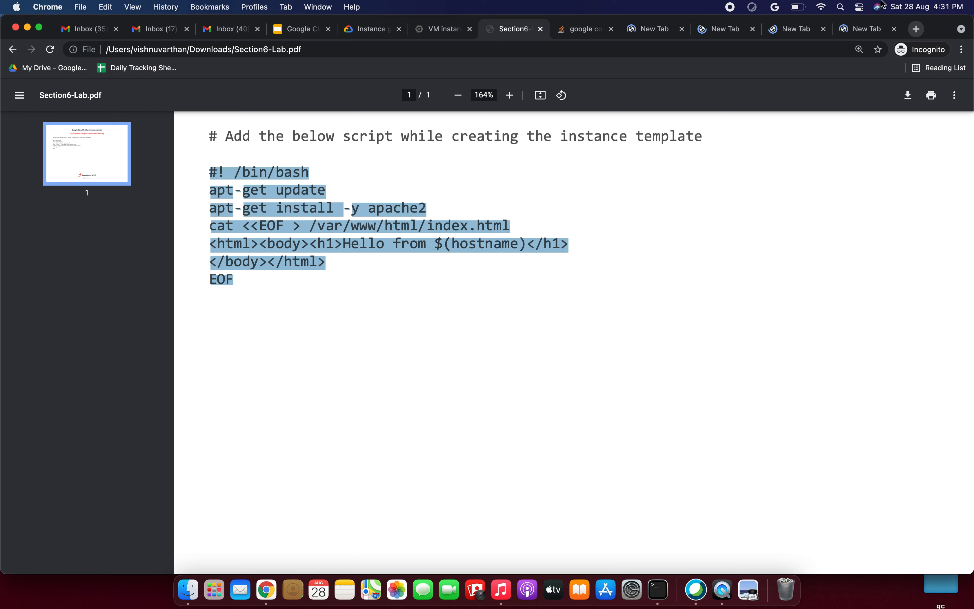
{"action": "left_click", "coordinate": [862, 29]}
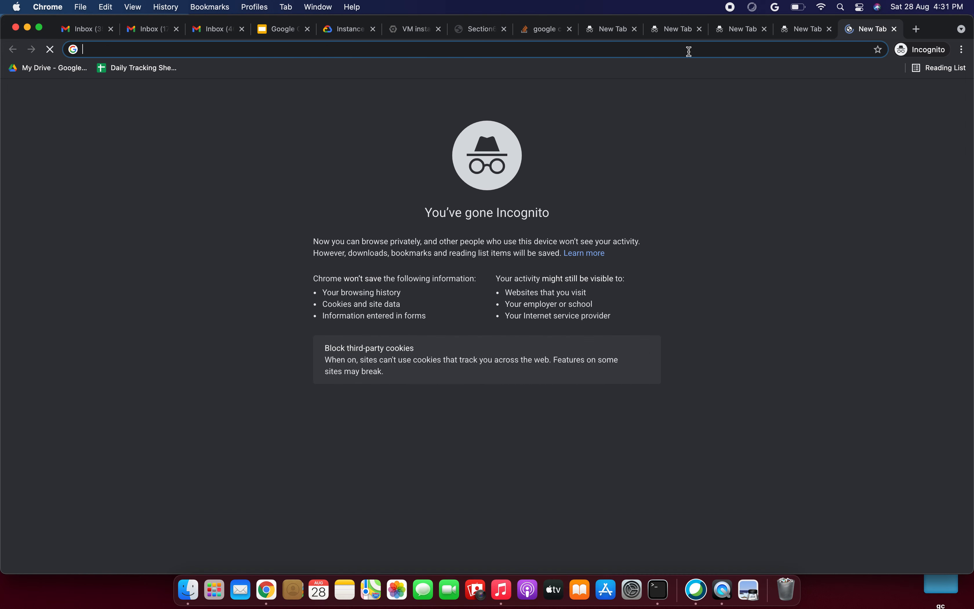
{"action": "key", "text": "super+v"}
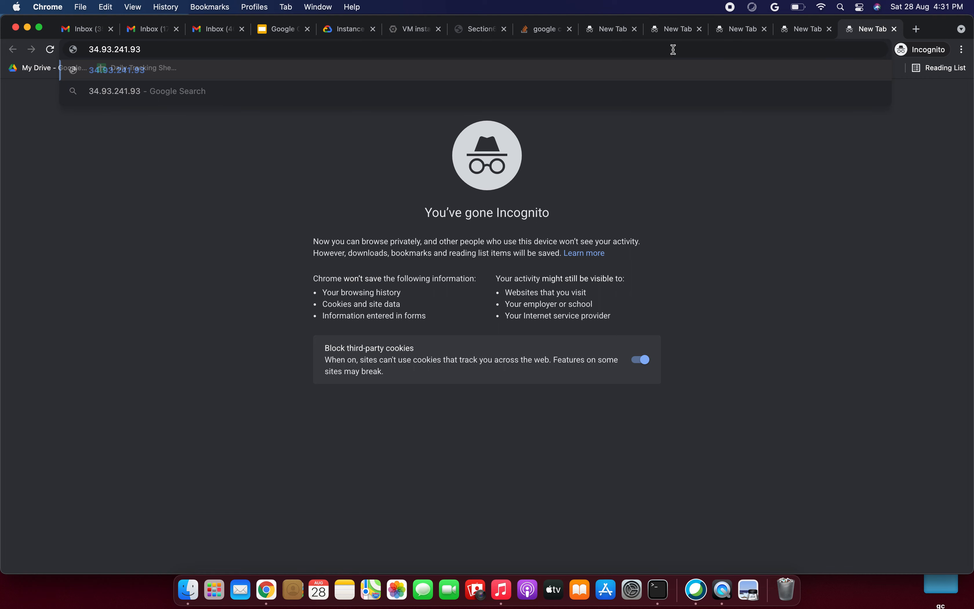
{"action": "key", "text": "Return"}
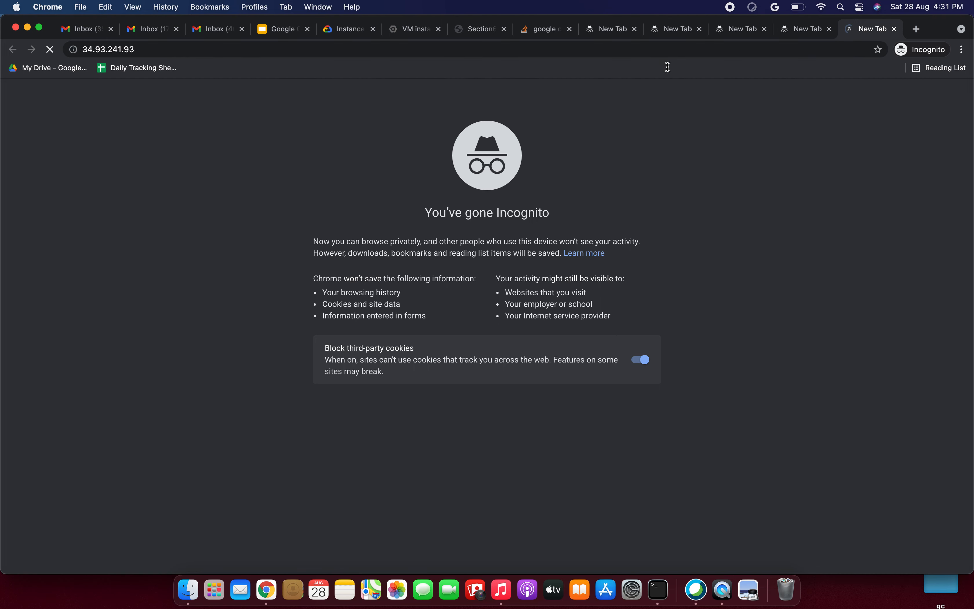